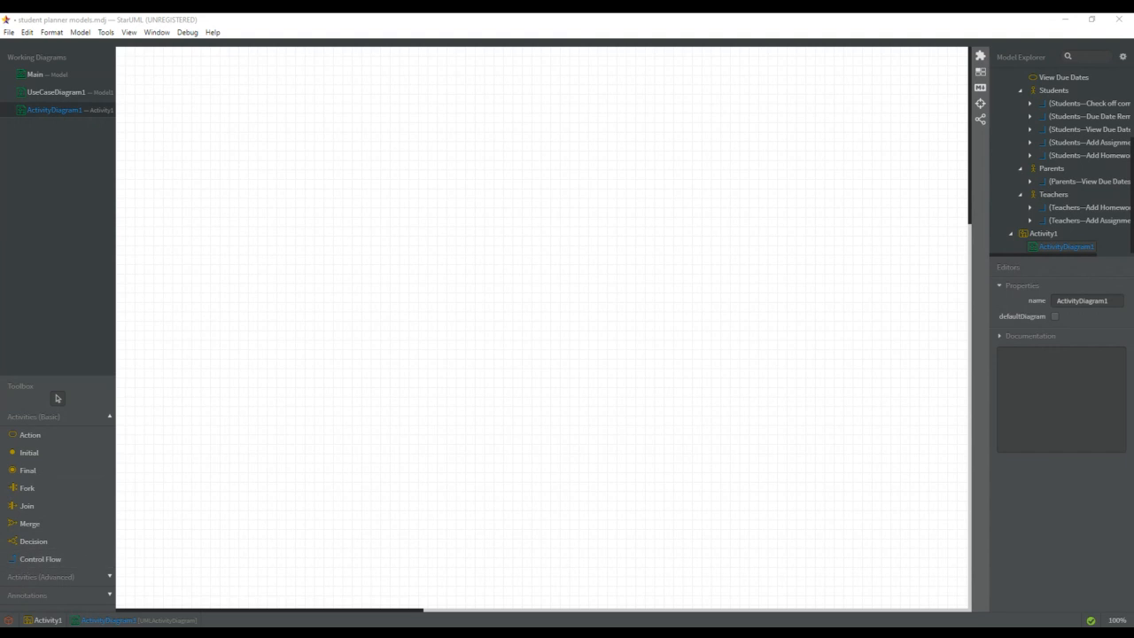
Step: Open UseCaseDiagram1 and review the student planner's use cases, including the reminder, due date and assignment date ones
click(58, 93)
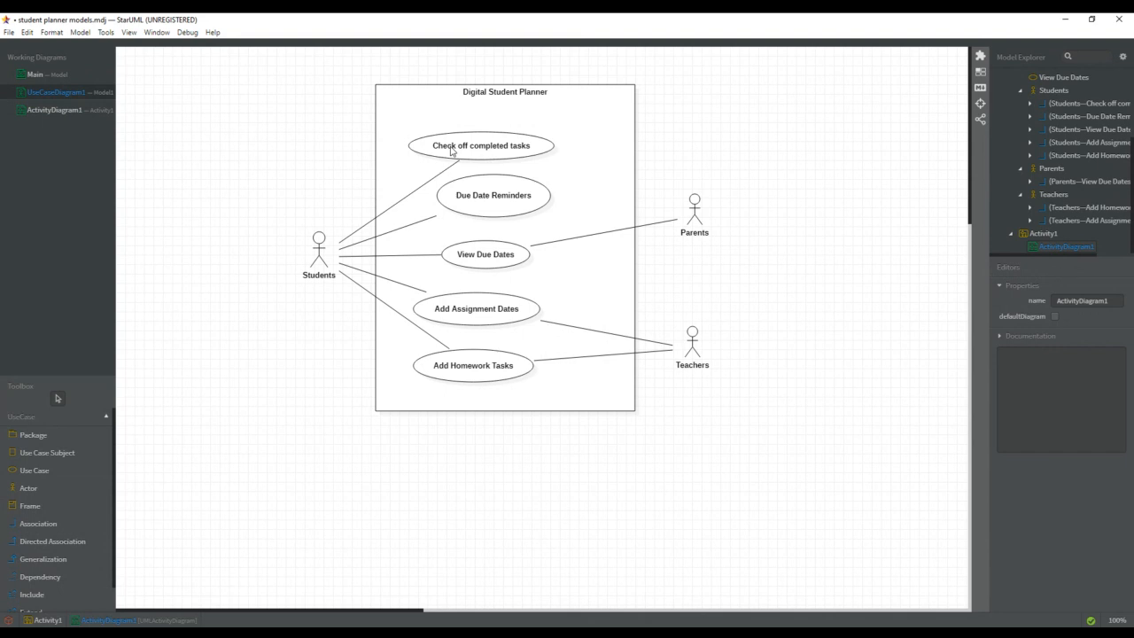
click(496, 148)
click(503, 200)
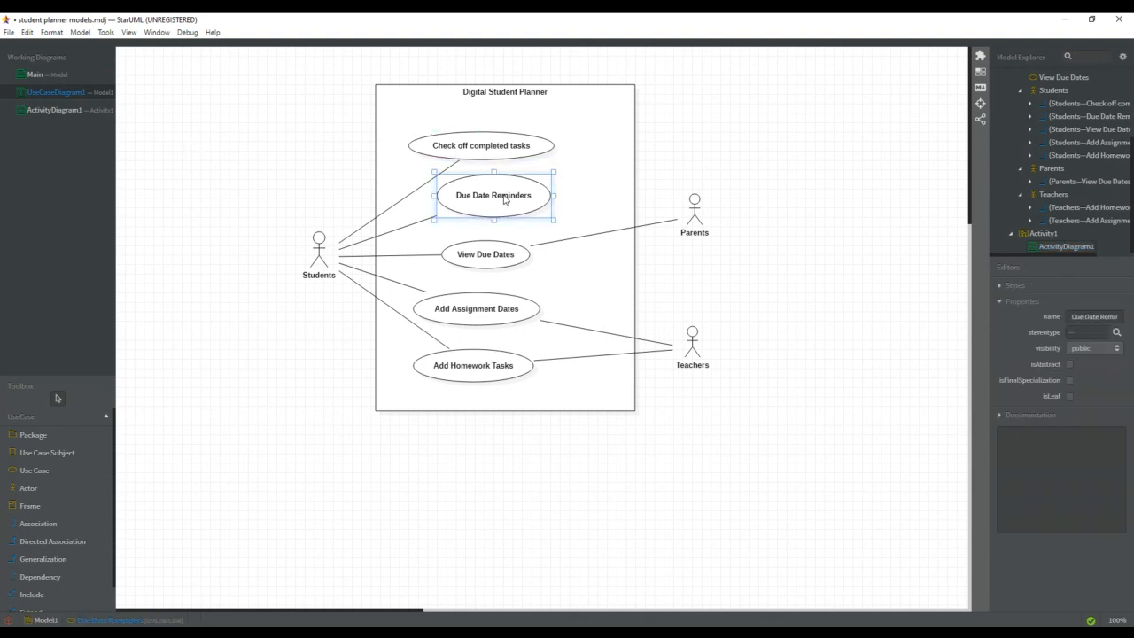
click(486, 274)
drag(486, 307, 481, 305)
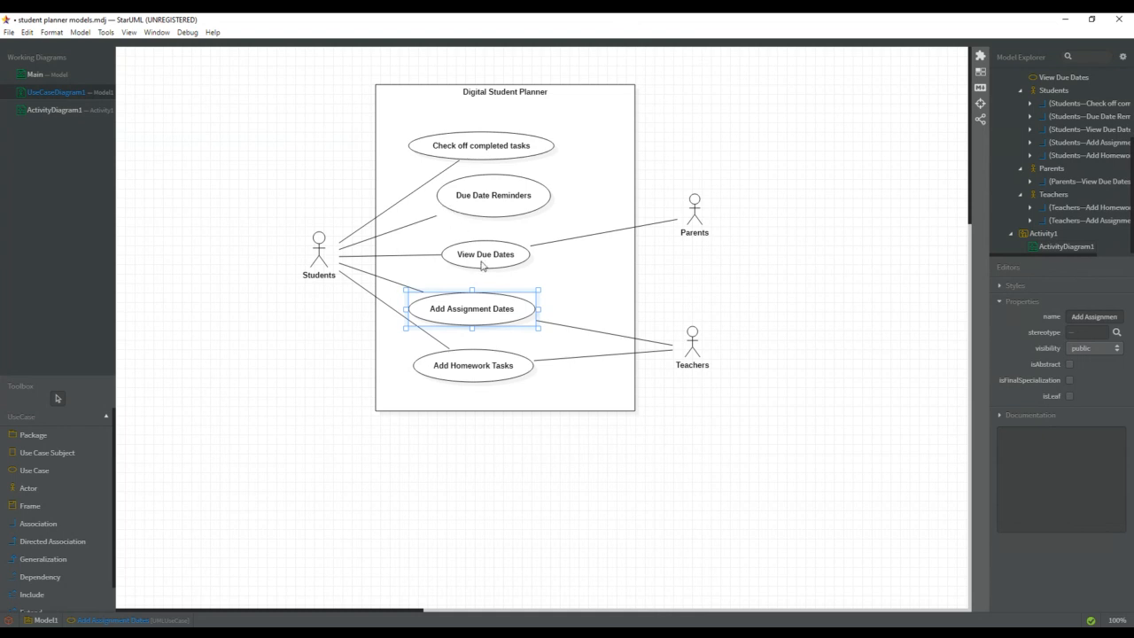
drag(482, 263, 485, 265)
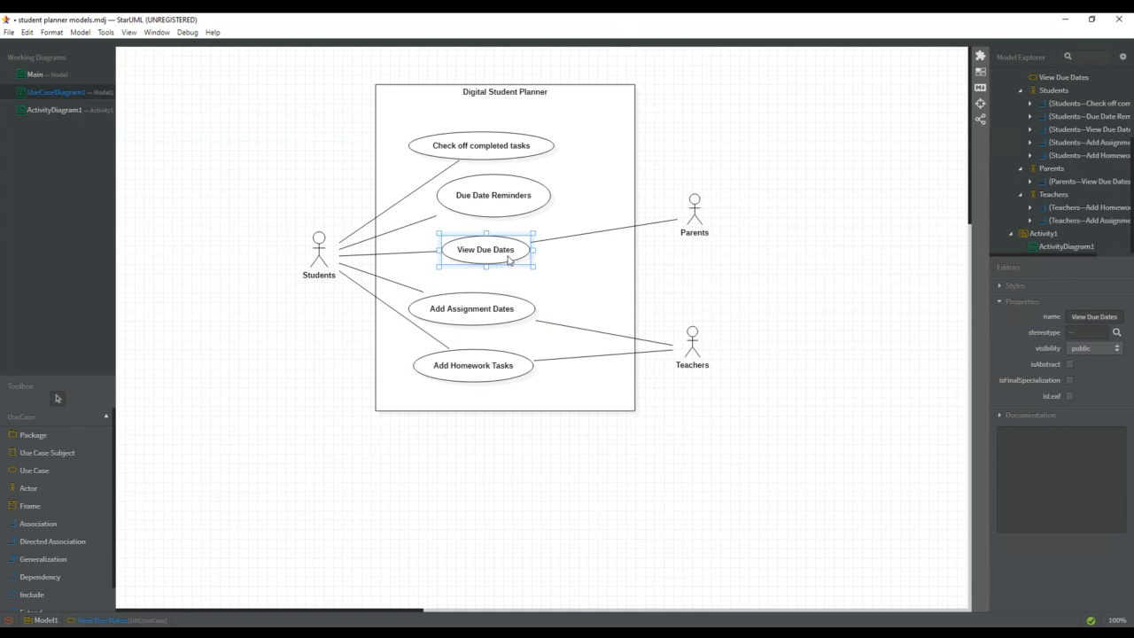
Step: In ActivityDiagram1, place an initial node near the top and a final node near the bottom, aligning the initial node above the final node
click(39, 106)
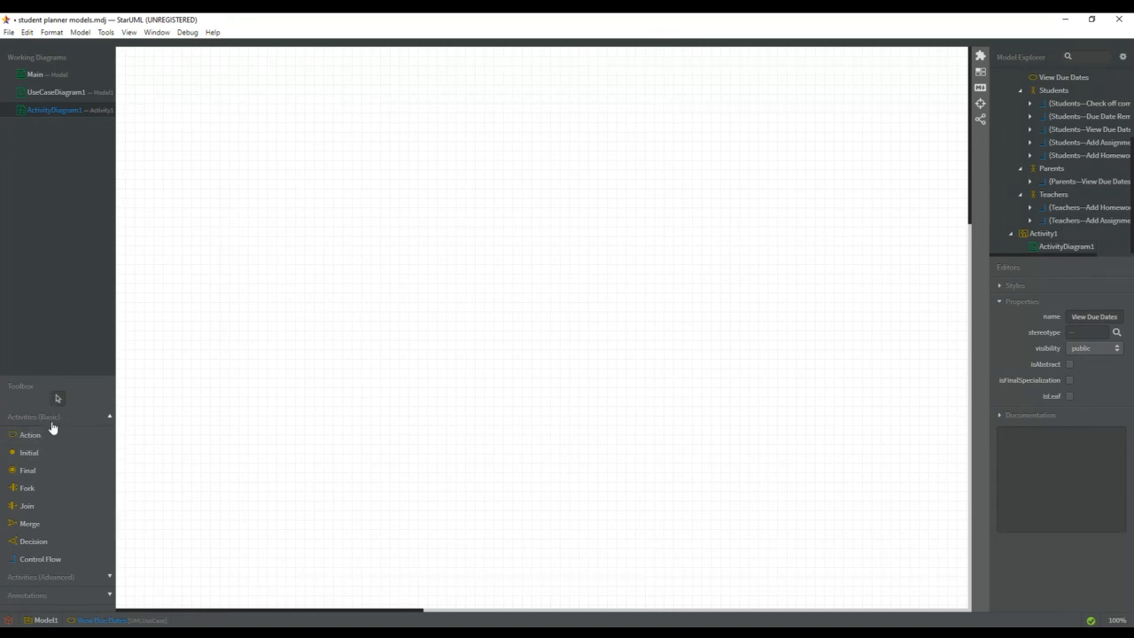
click(29, 456)
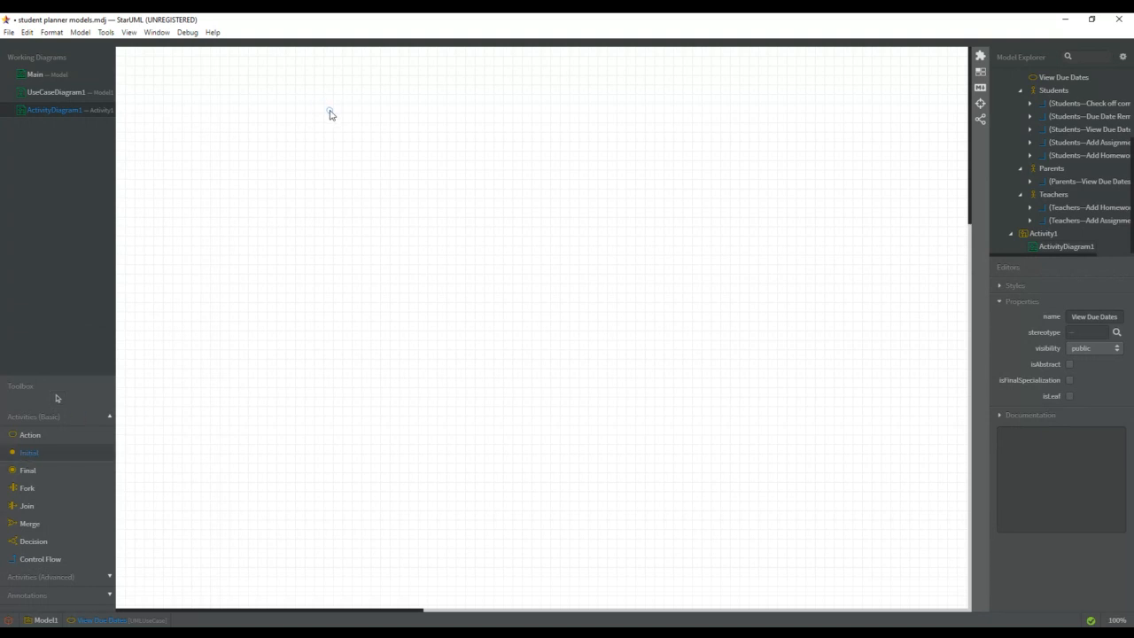
click(330, 114)
click(37, 471)
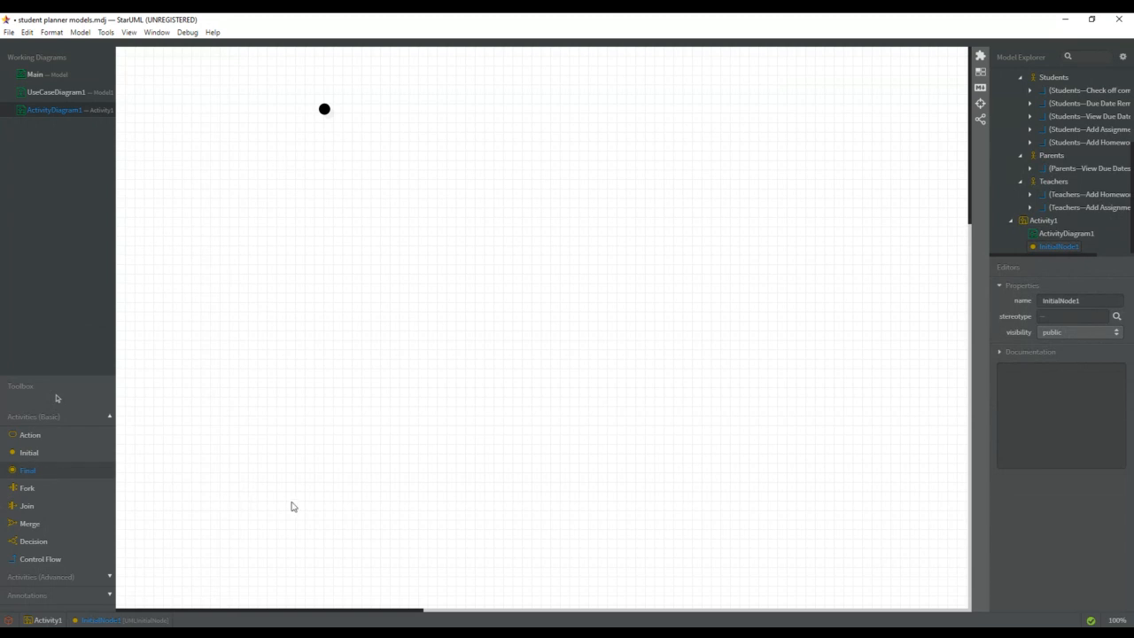
click(463, 499)
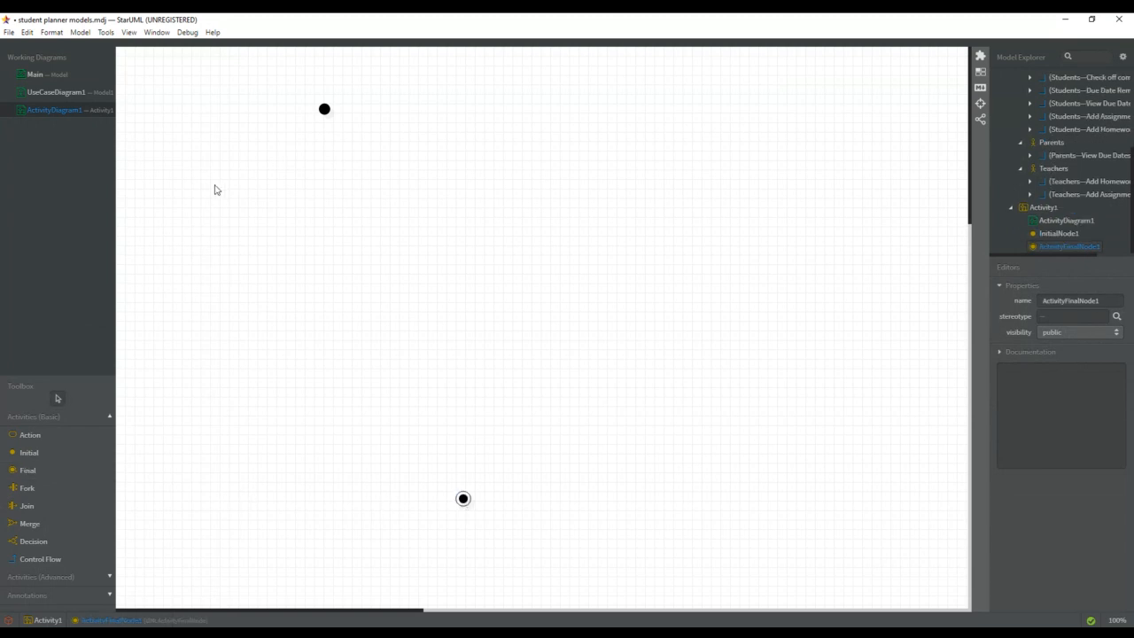
click(326, 113)
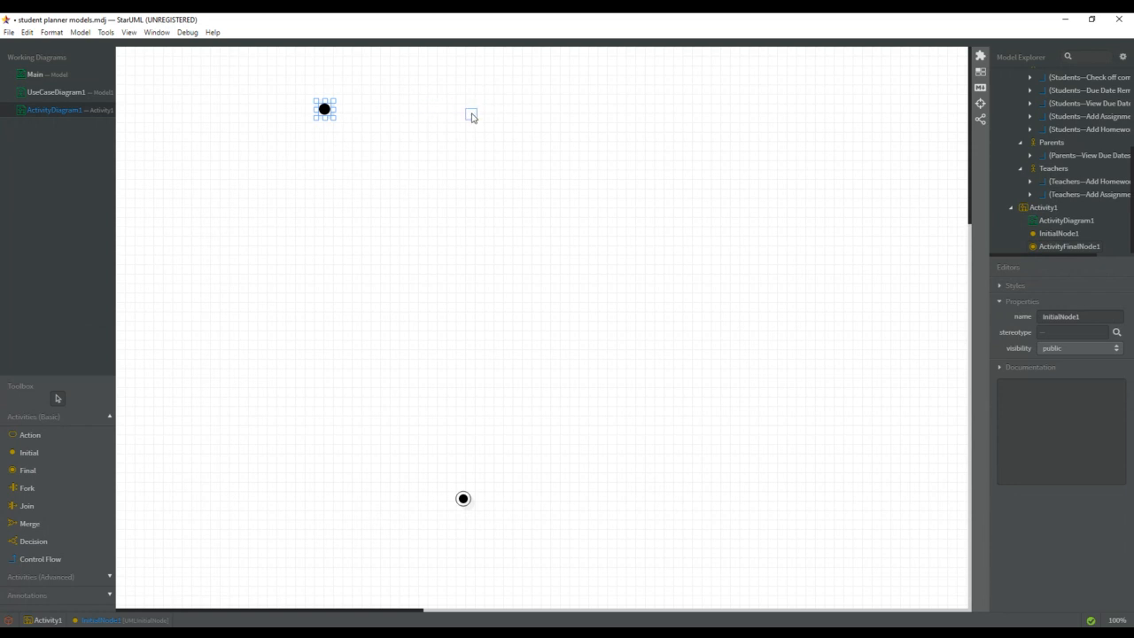
drag(468, 118, 465, 120)
Step: Add an action named "User Logs In" just below the initial node
click(46, 439)
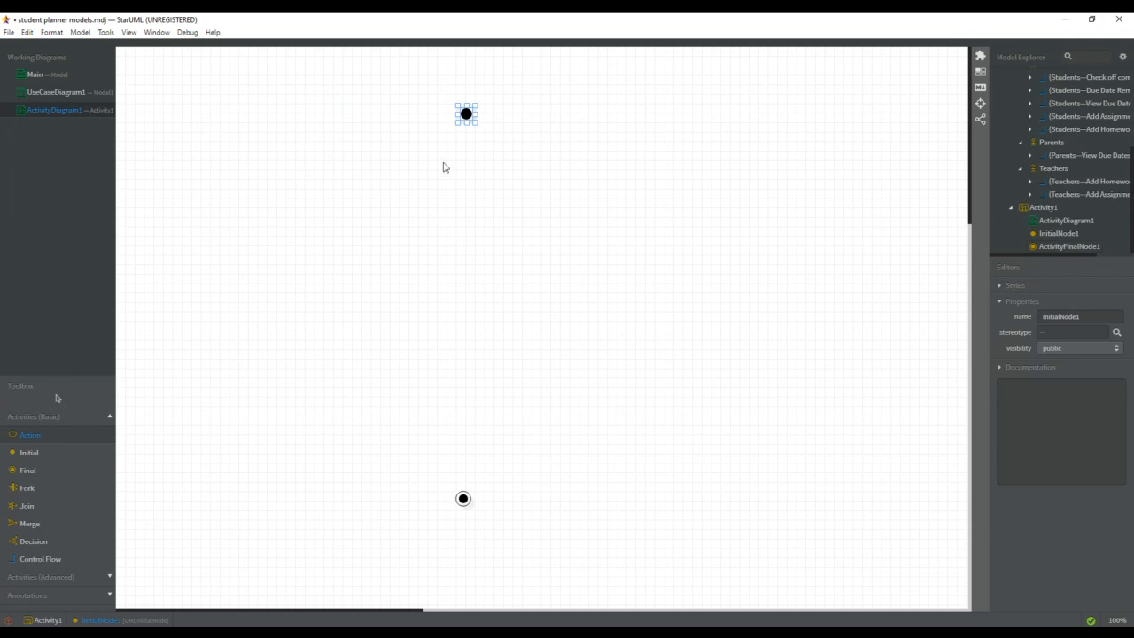
drag(429, 165, 501, 203)
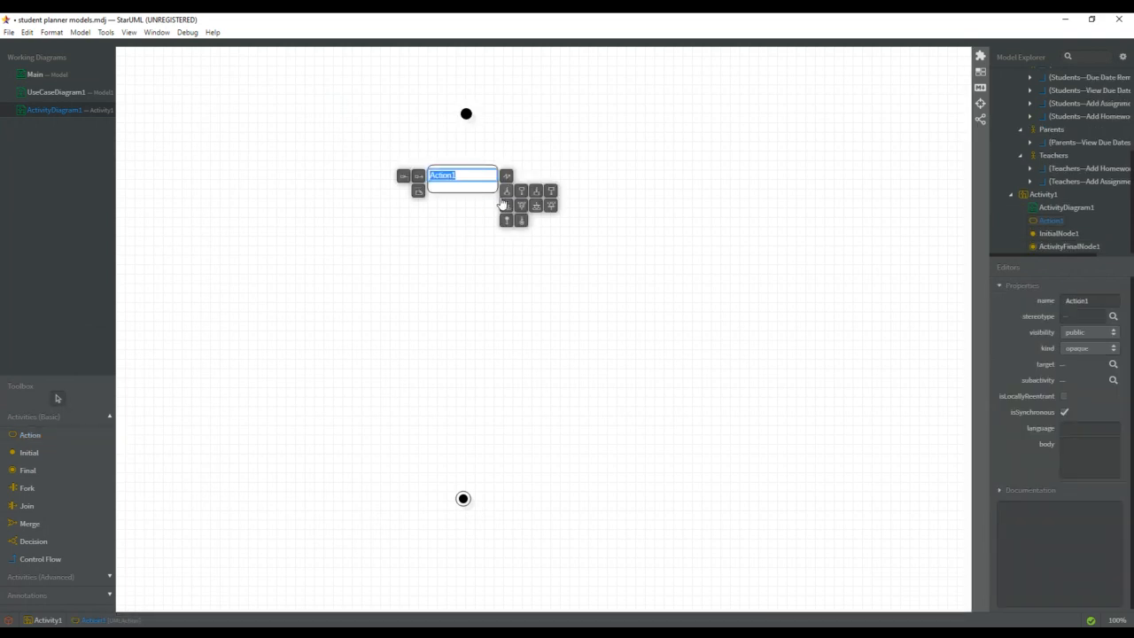
text(User Logs In)
click(474, 229)
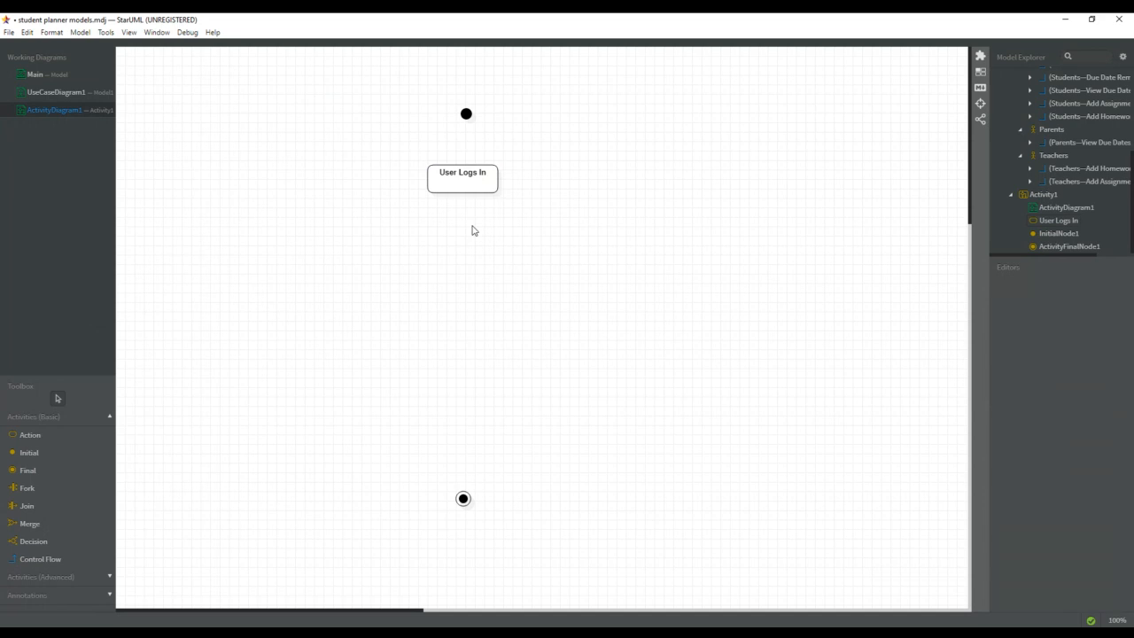
Step: Rename the action below the initial node to "User Login"
double_click(470, 178)
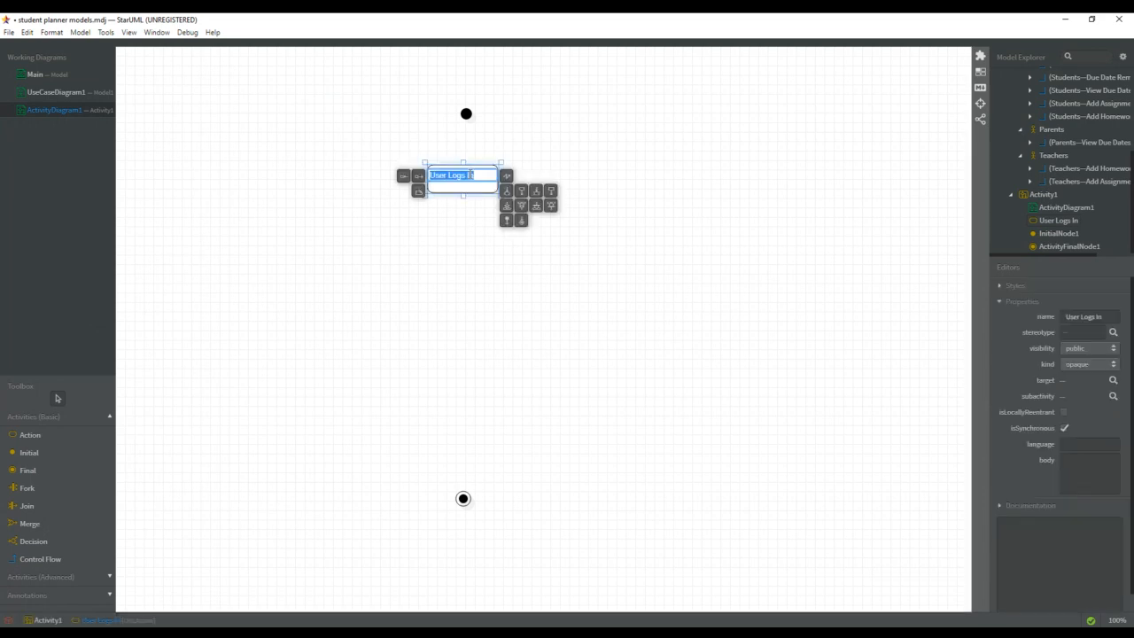
click(471, 174)
click(477, 218)
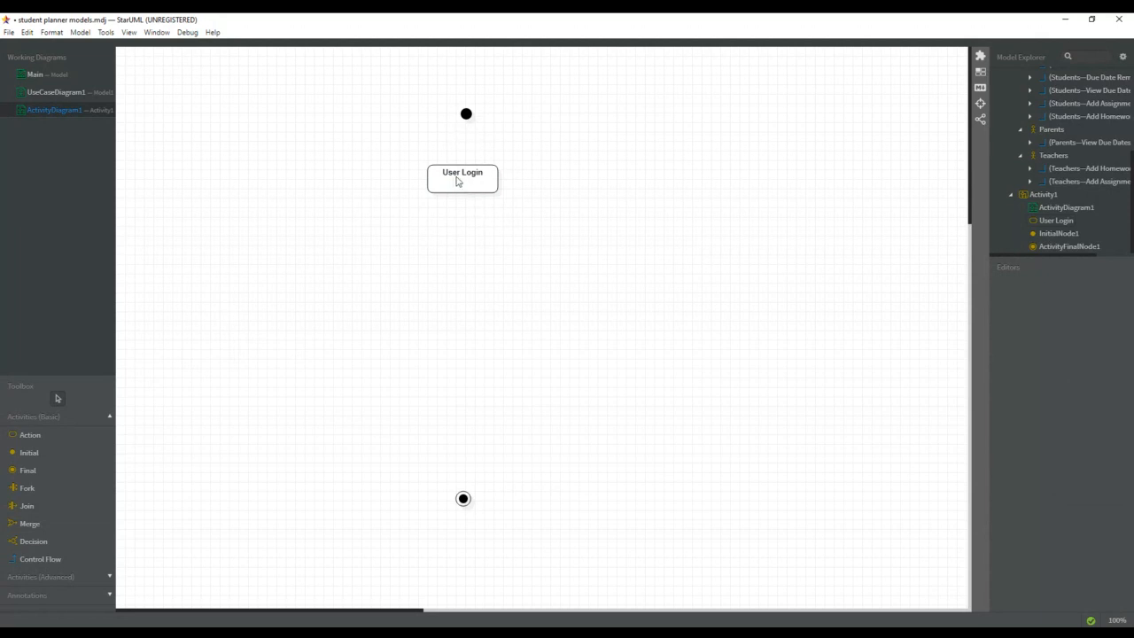
Step: Add an action named "Display Due Dates" below the User Login action
click(64, 441)
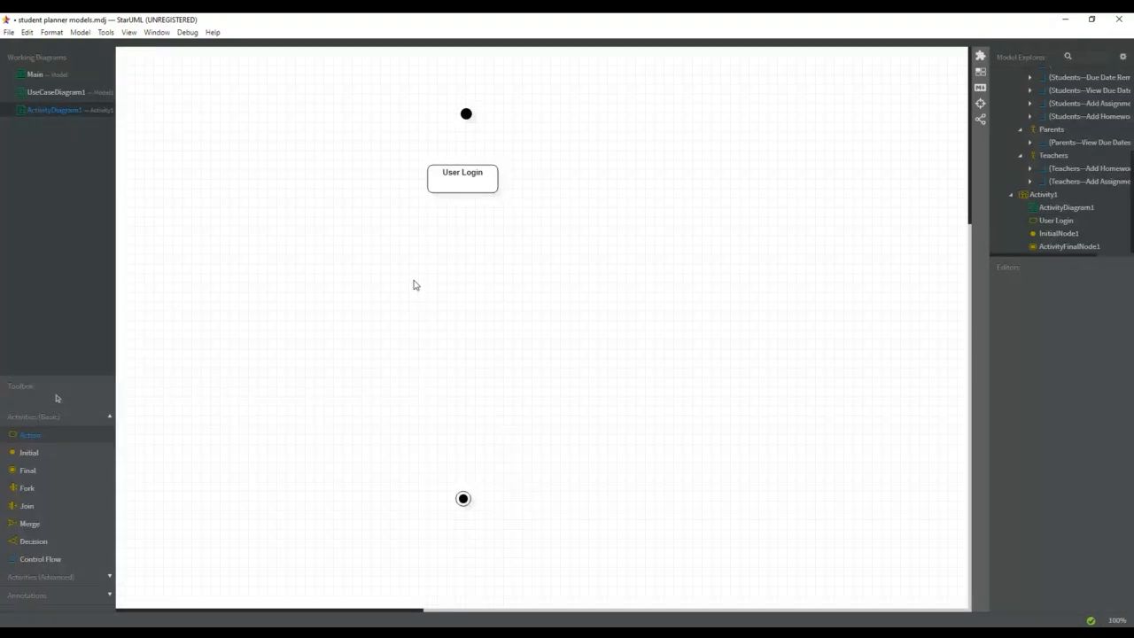
drag(427, 237, 496, 265)
text(Di)
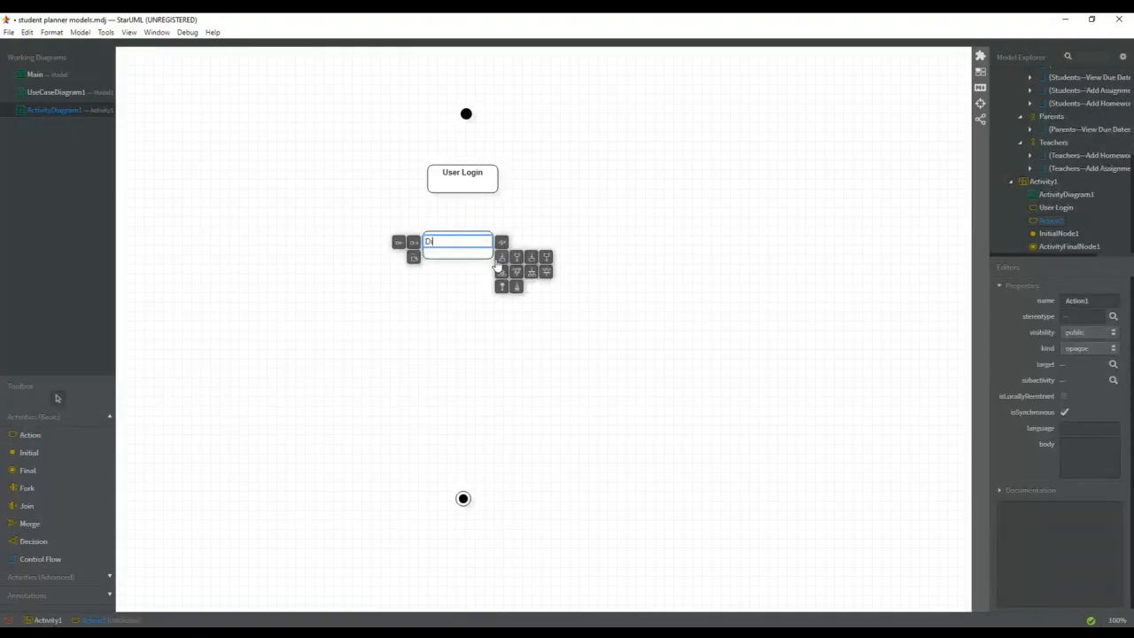
text(splay Due Dates)
text( For USer)
key(Escape)
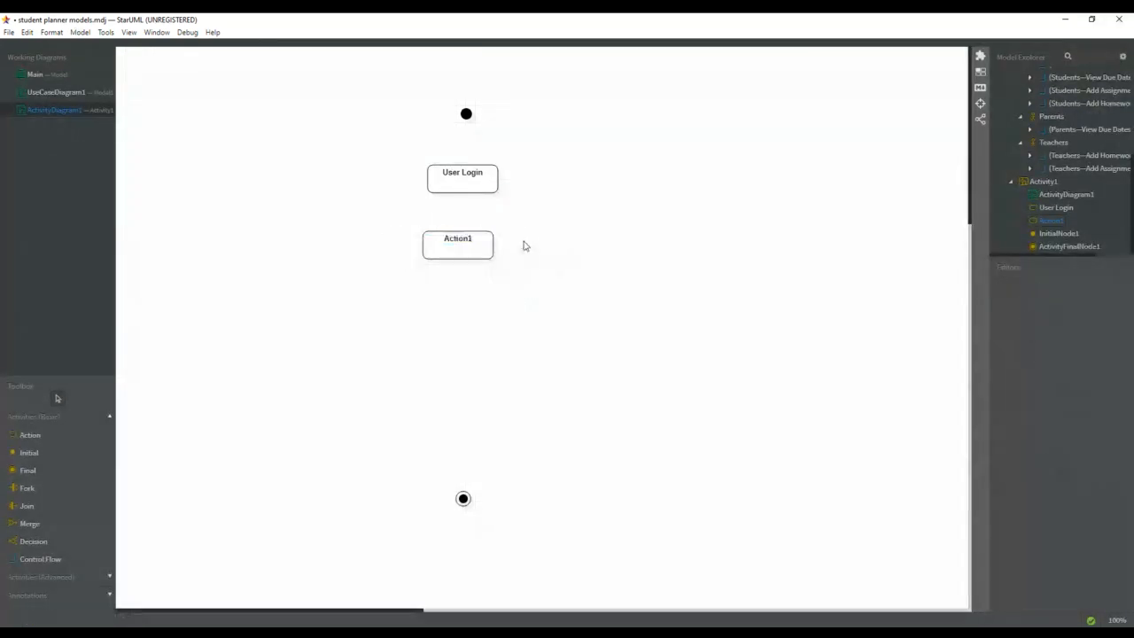
click(458, 257)
double_click(458, 257)
text(z)
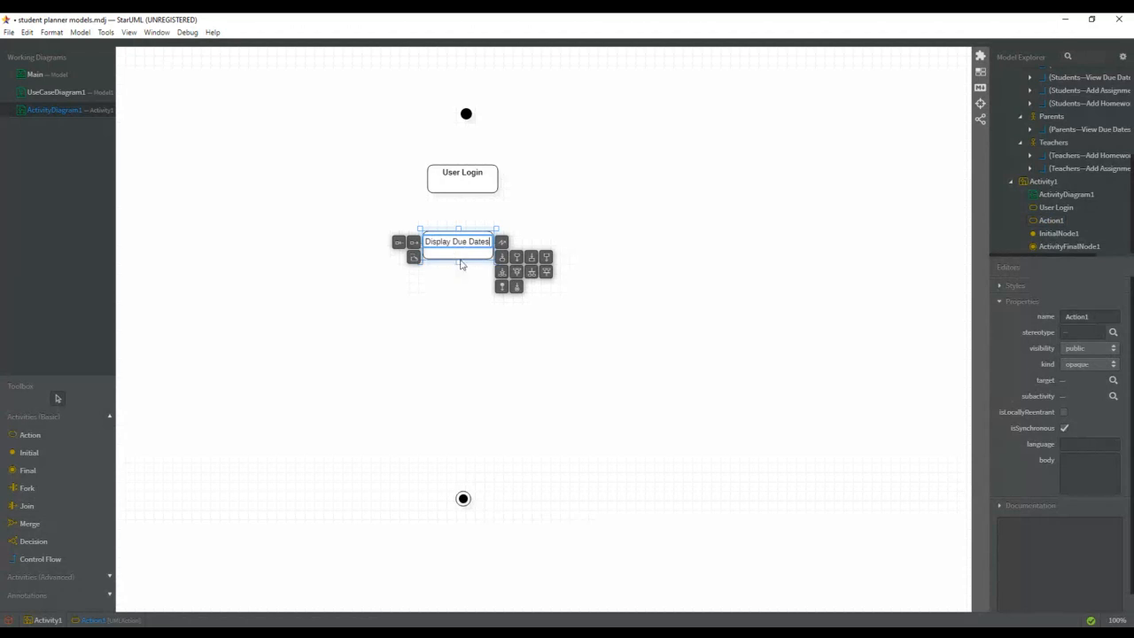
click(414, 276)
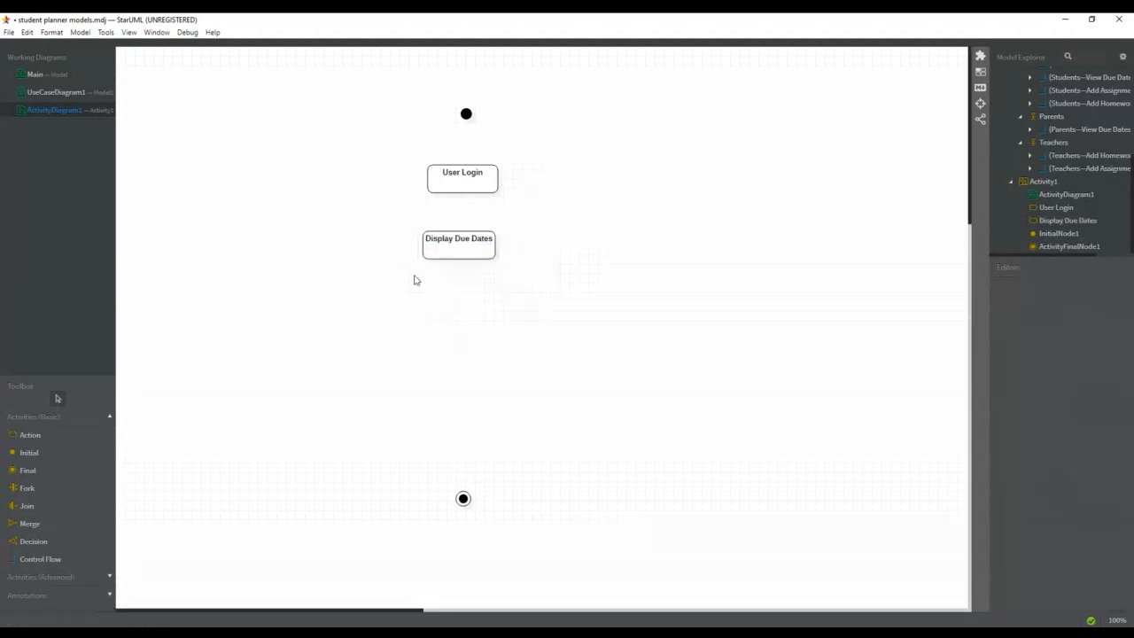
Step: Add a horizontal fork bar below the Display Due Dates action and center it under that action
click(473, 246)
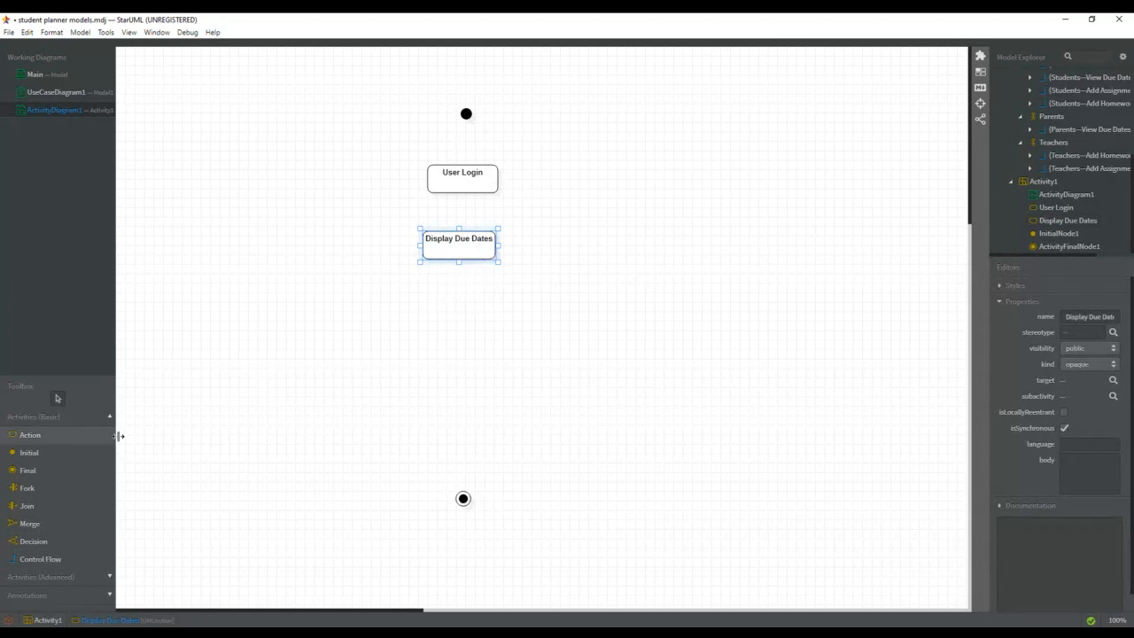
click(30, 493)
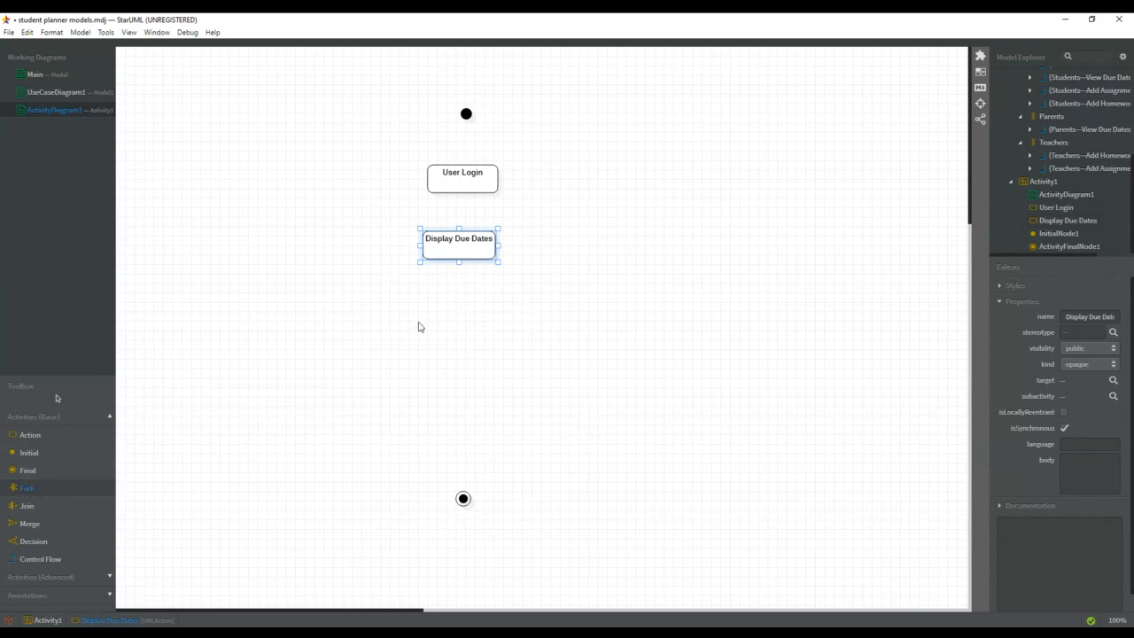
drag(432, 288, 477, 298)
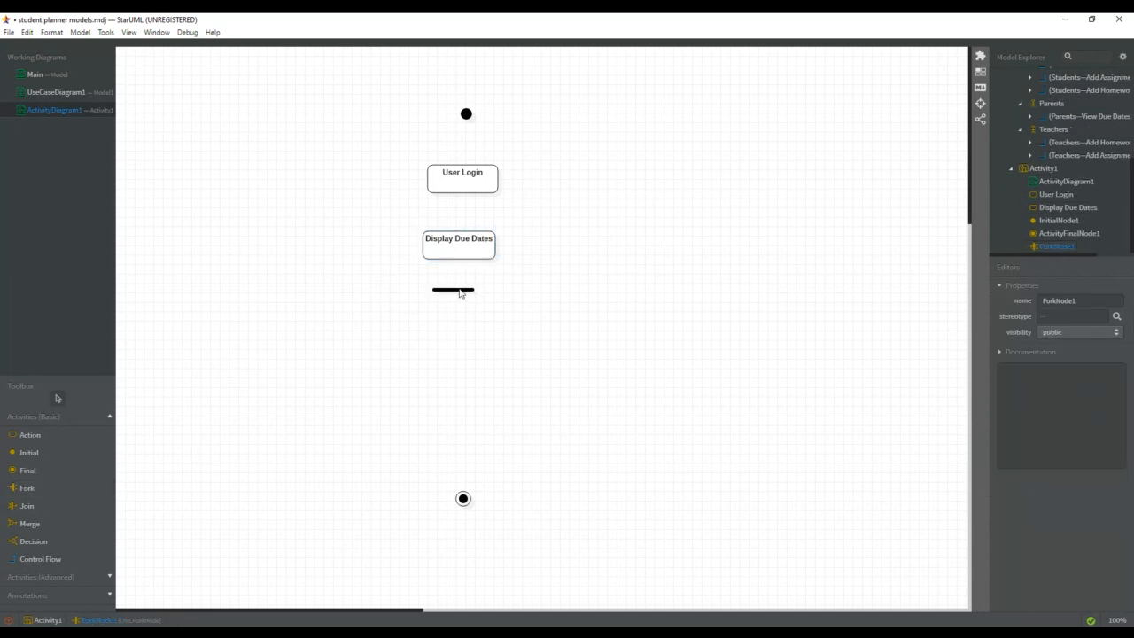
click(469, 295)
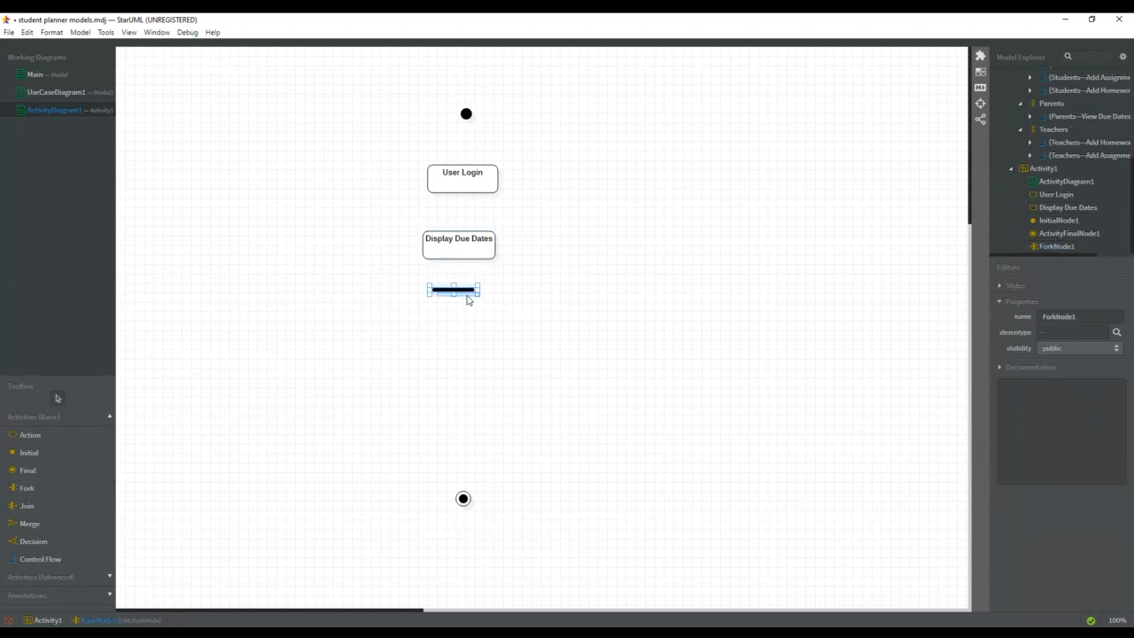
drag(467, 299, 473, 304)
Step: Add an action named "Add Due Dates" below and to the left of the fork bar
click(29, 436)
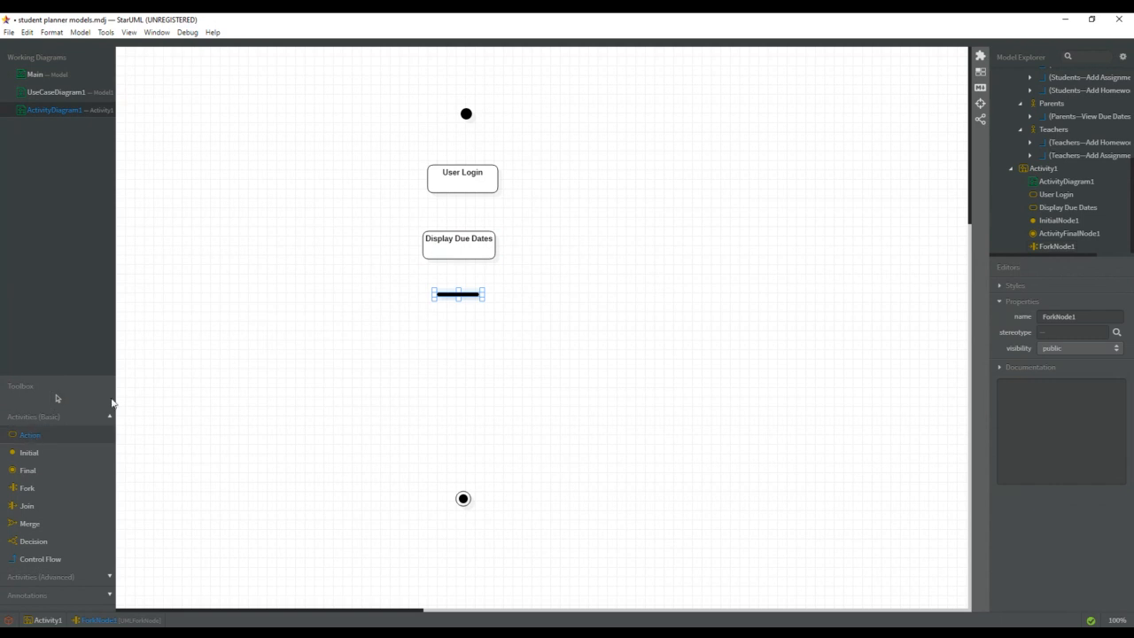
click(330, 330)
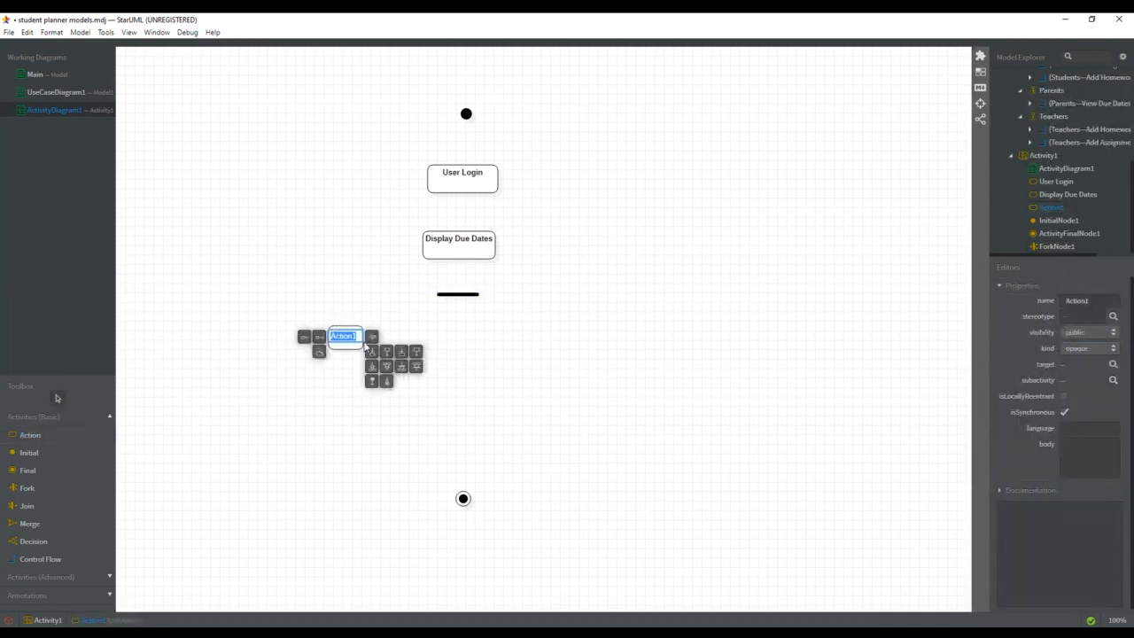
text(Add Due Dates)
Step: Add an action named "Check Off Completed" beneath the fork bar, to the right of Add Due Dates
click(29, 435)
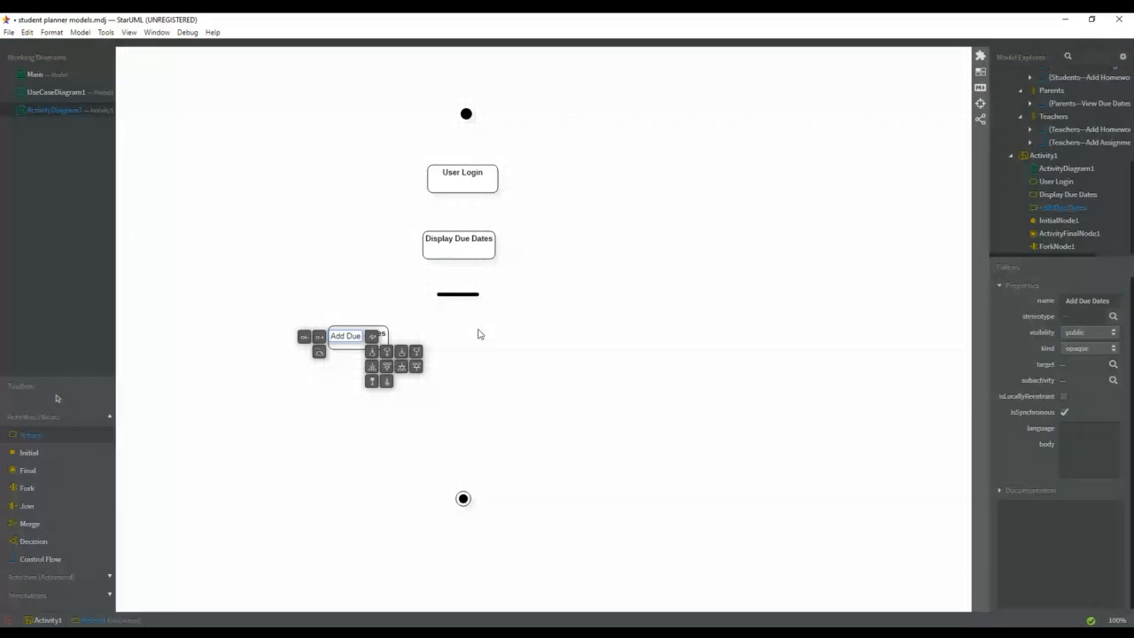
drag(412, 325, 467, 355)
text(Check Of)
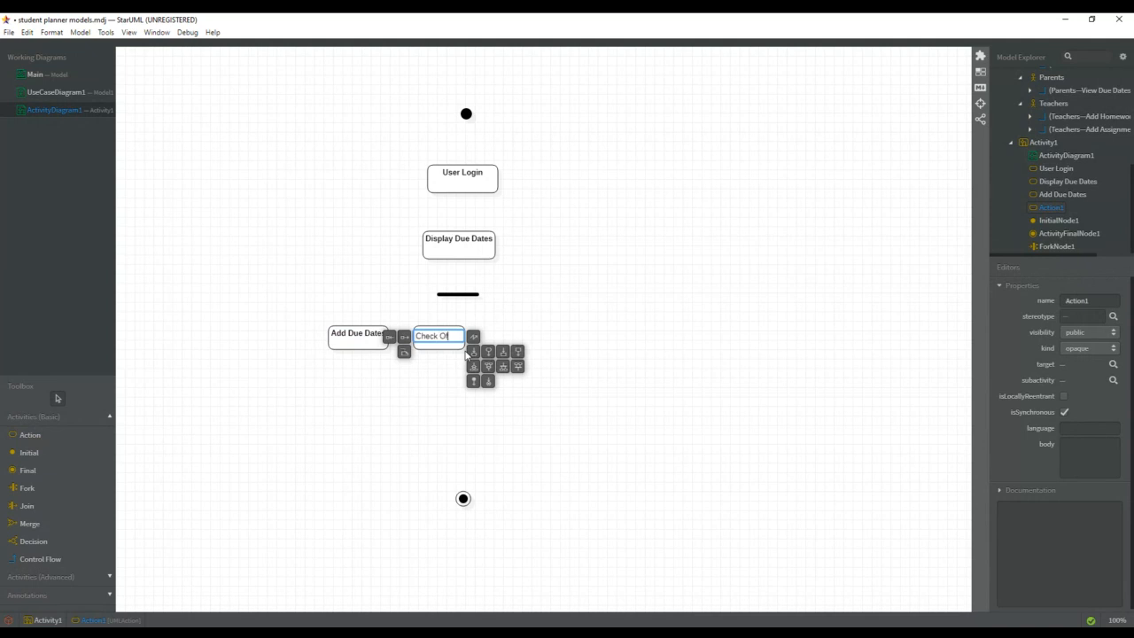
text(f COmplete)
text(d)
click(431, 336)
key(BackSpace)
click(436, 372)
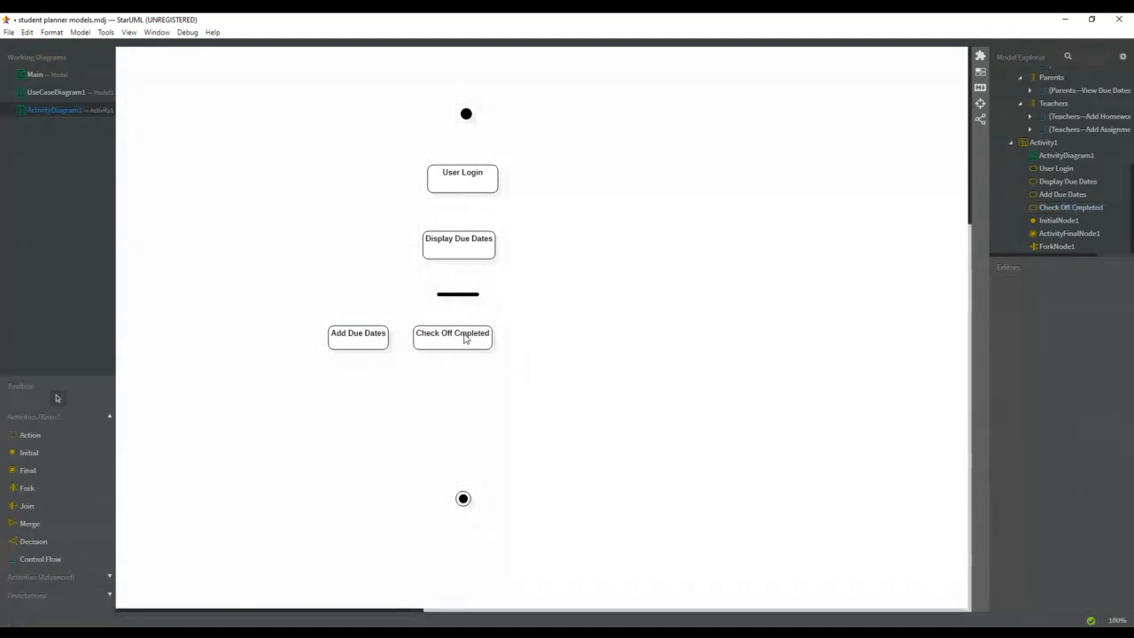
double_click(463, 336)
click(457, 336)
text(o)
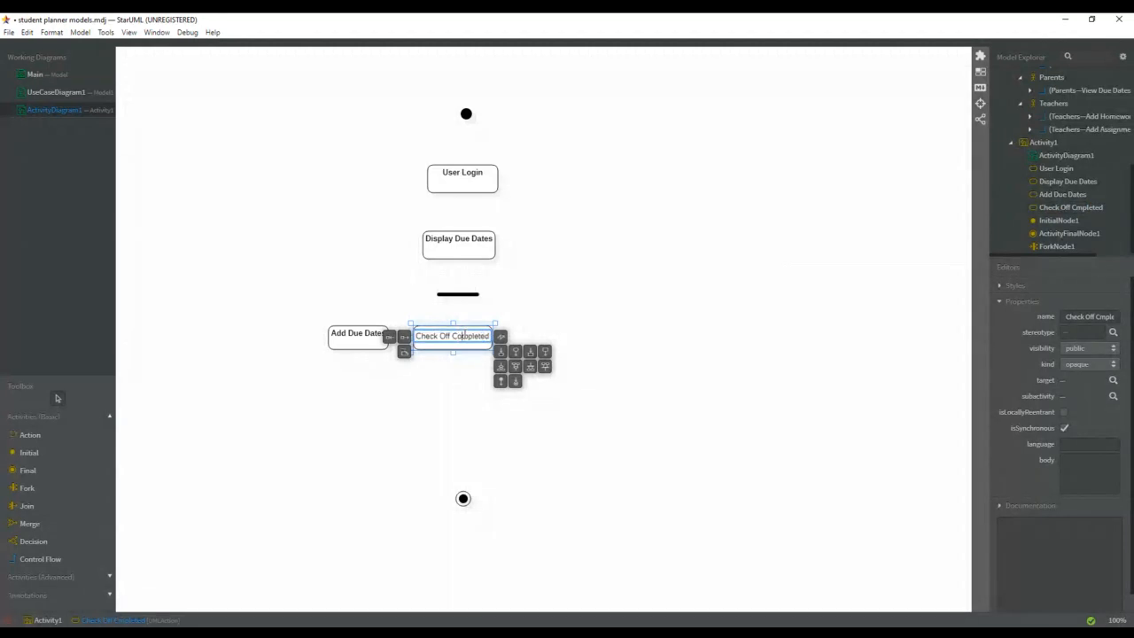
click(448, 401)
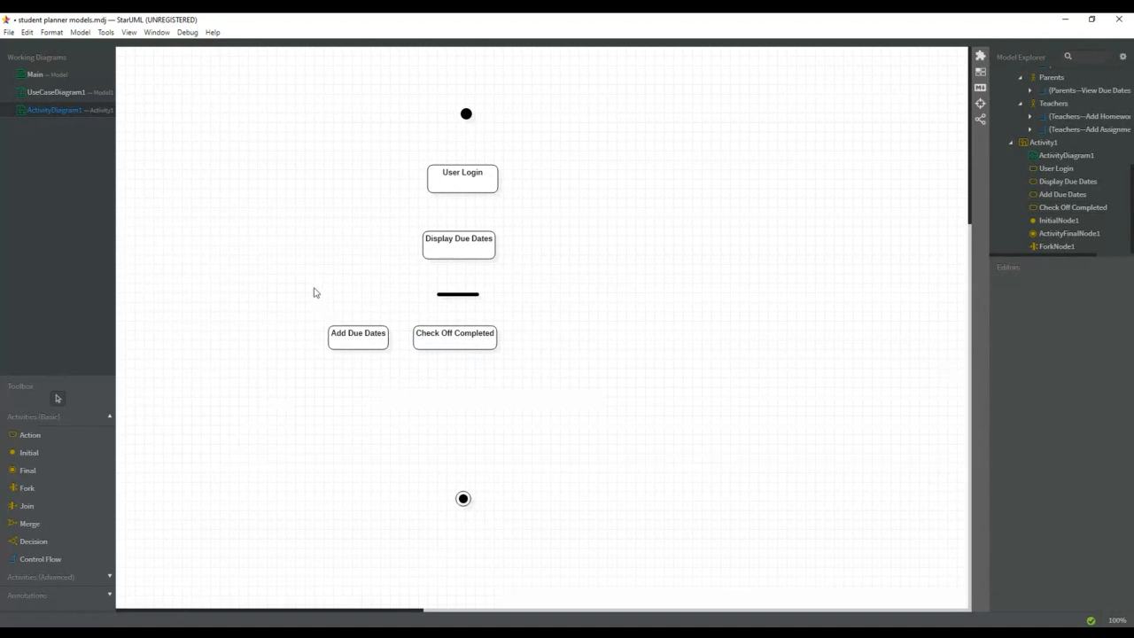
Step: Shift the fork bar and the two actions beneath it downward, and place a decision node in the gap below Display Due Dates
drag(304, 287, 547, 377)
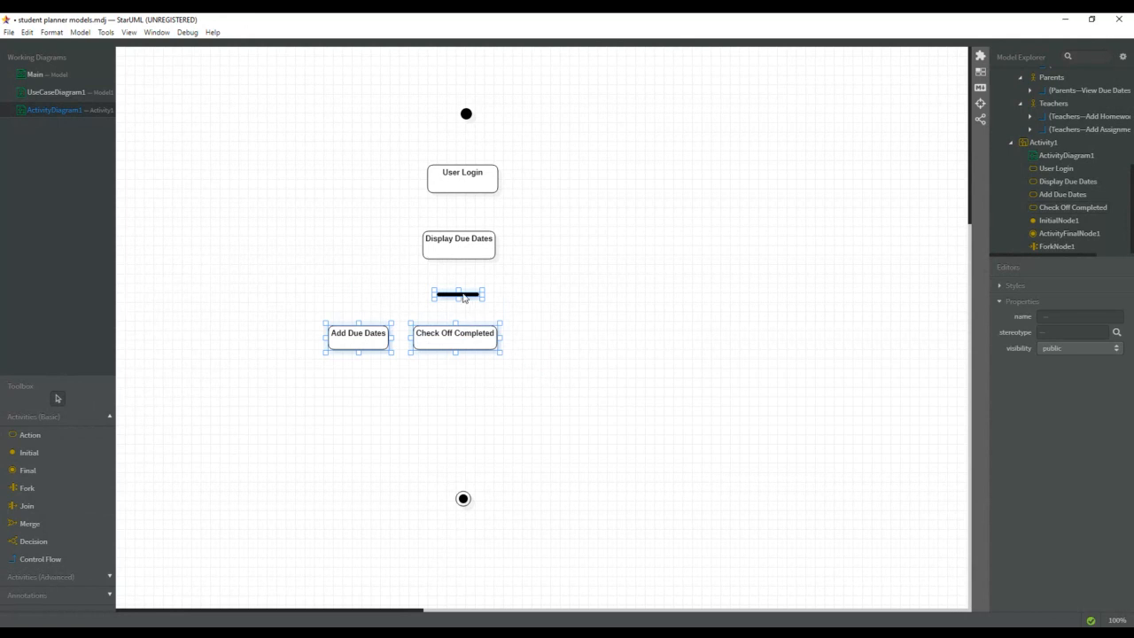
drag(462, 298, 472, 350)
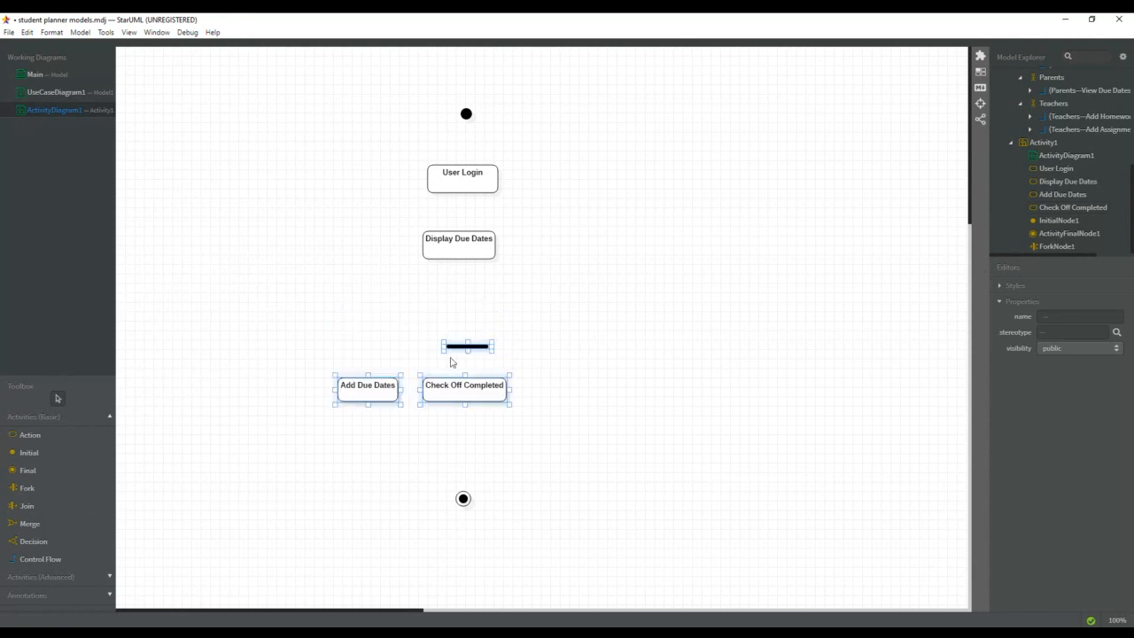
click(29, 524)
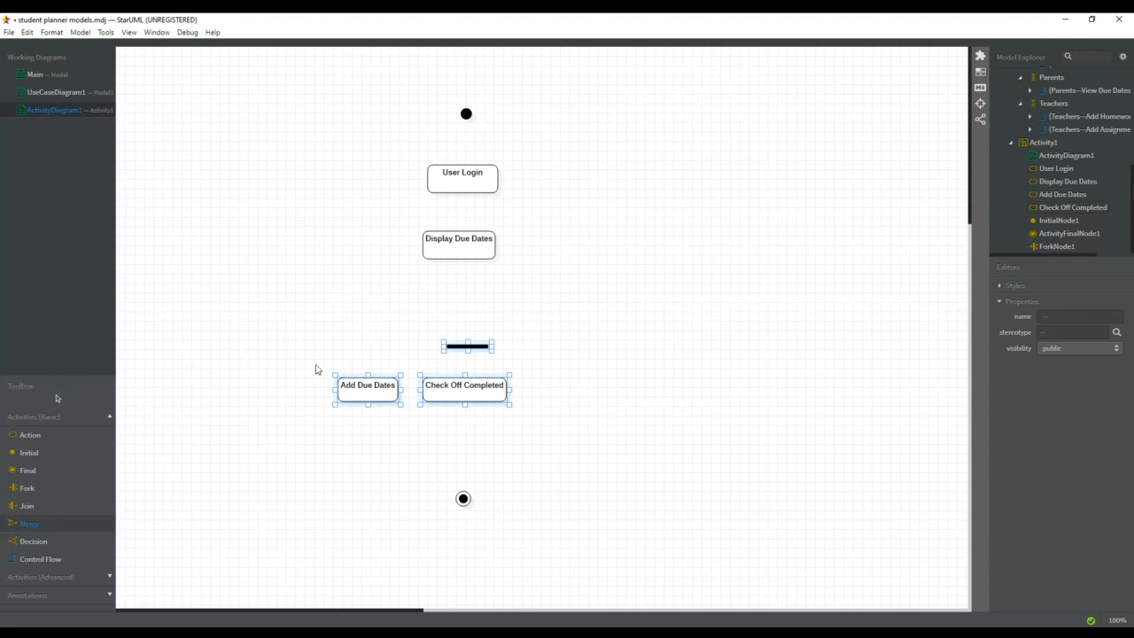
click(50, 541)
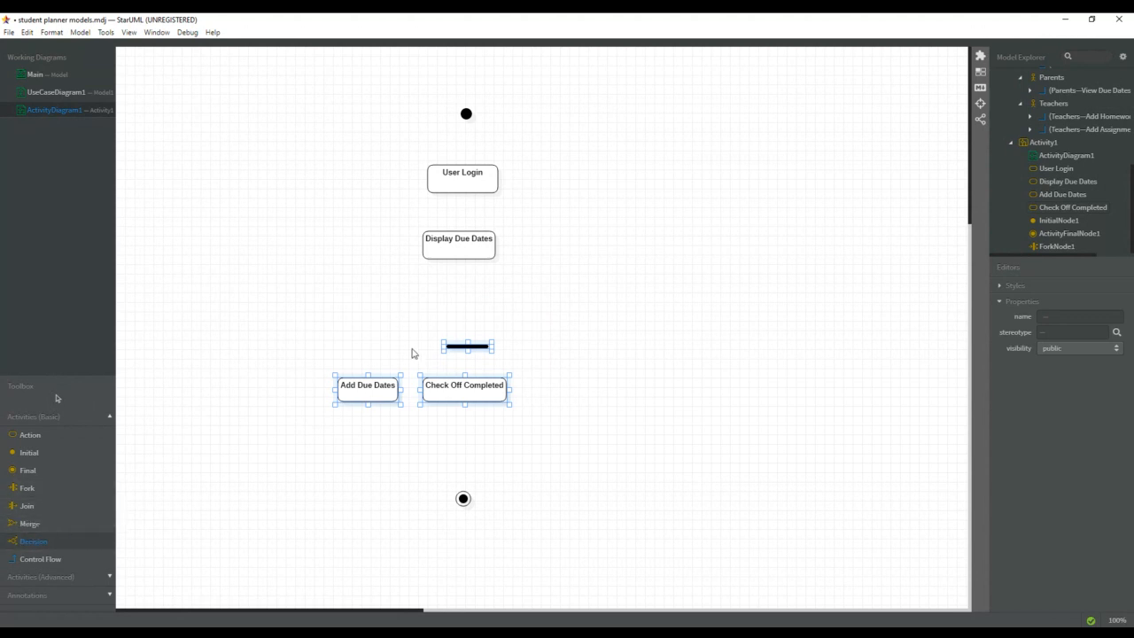
click(454, 287)
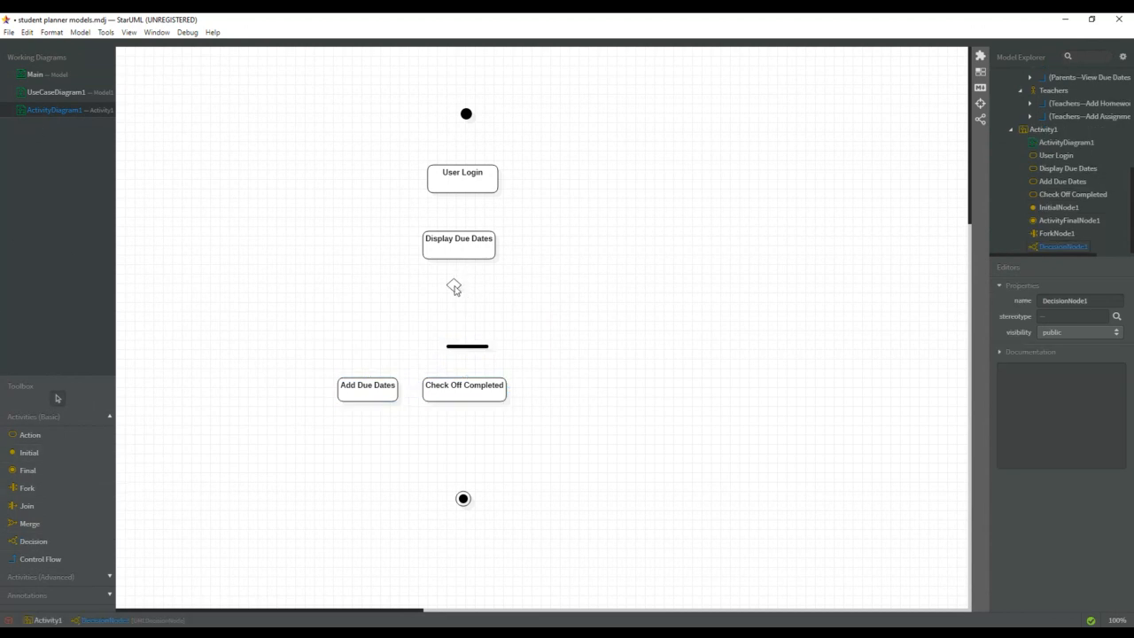
Step: Shift the fork bar, Add Due Dates and Check Off Completed to the left, and reposition the decision node below Display Due Dates
drag(454, 286, 488, 302)
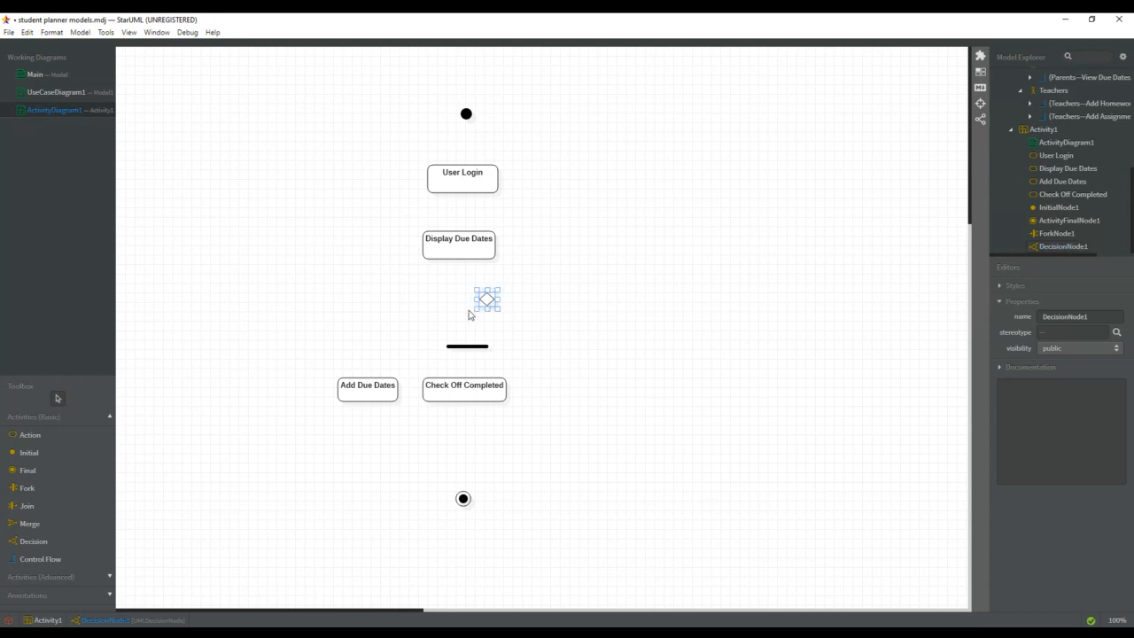
drag(328, 323, 387, 398)
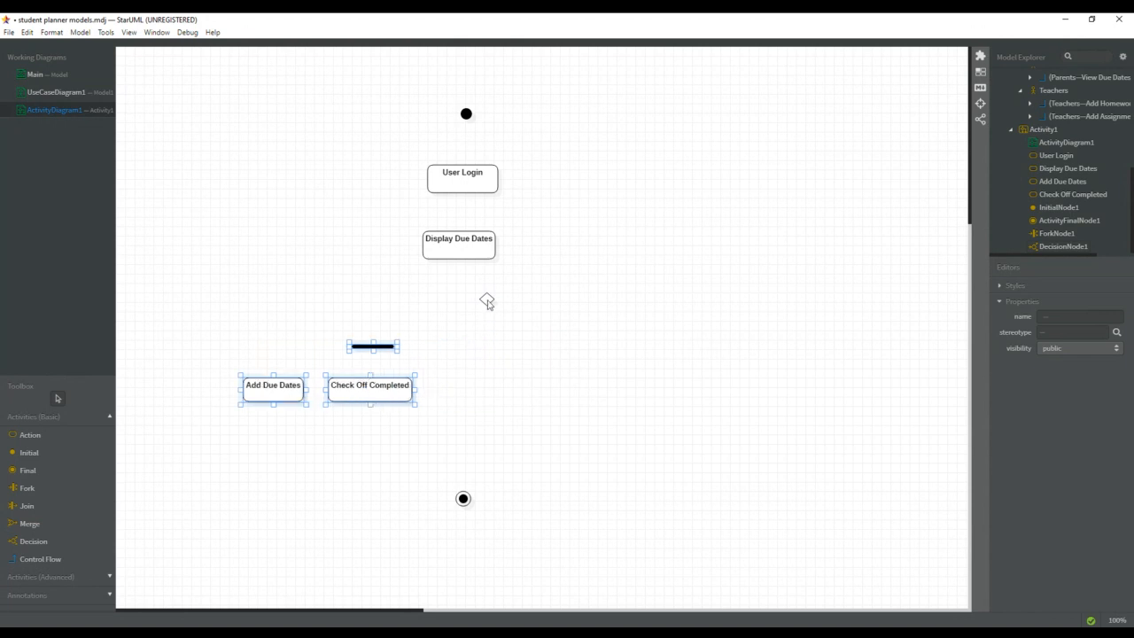
drag(486, 301, 459, 302)
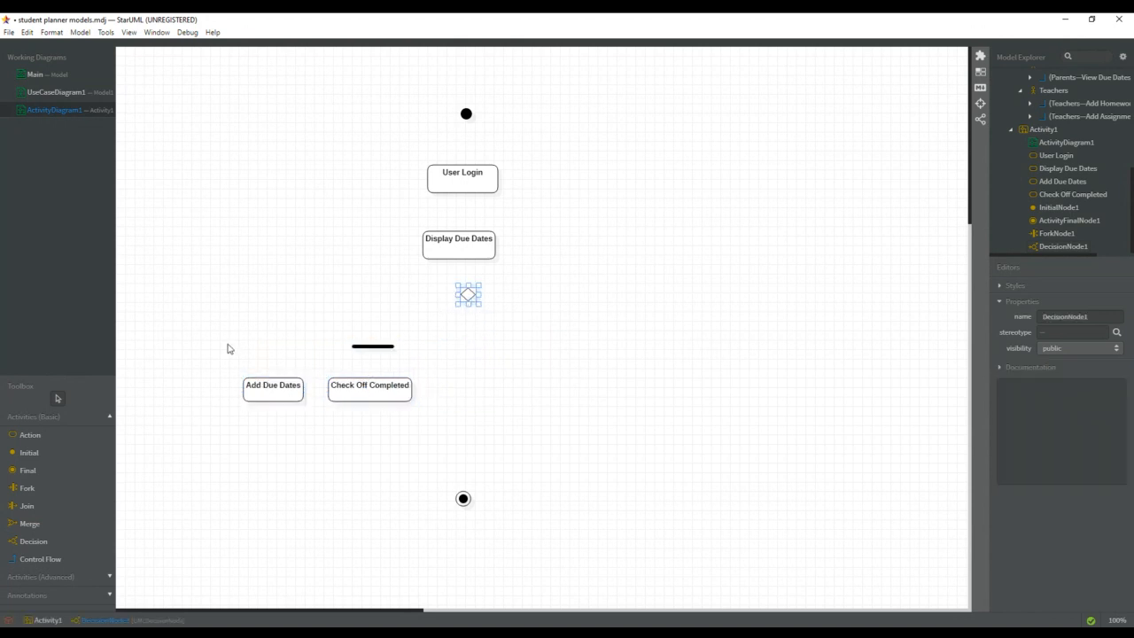
Step: Add an action named "User Type?" directly below Display Due Dates and move the decision node beneath it
click(35, 436)
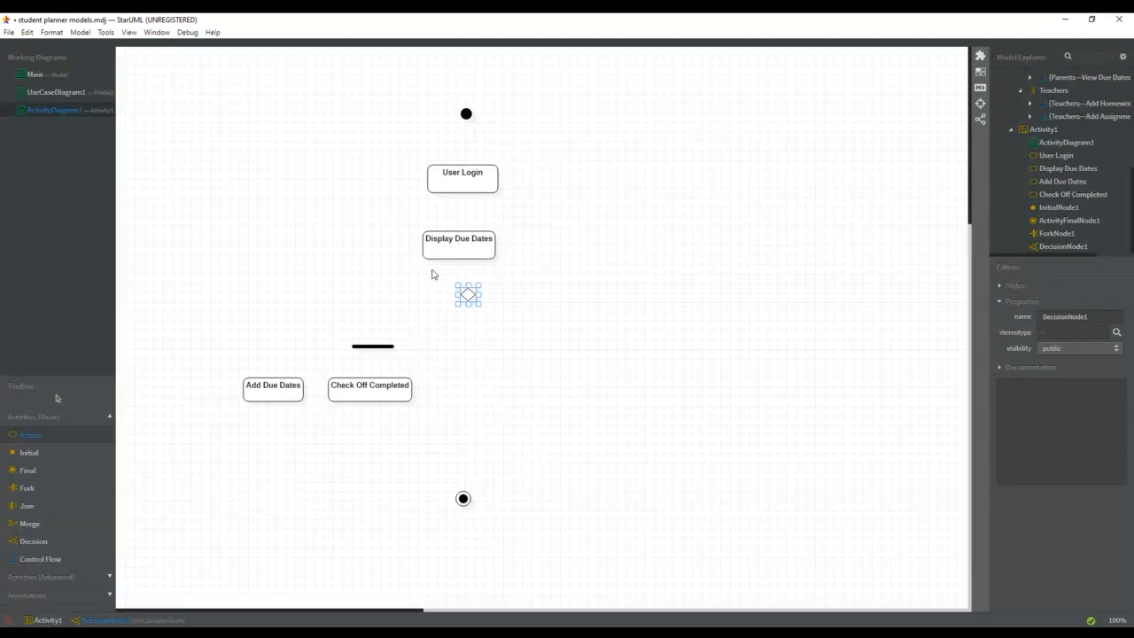
drag(428, 269, 493, 288)
text(Us)
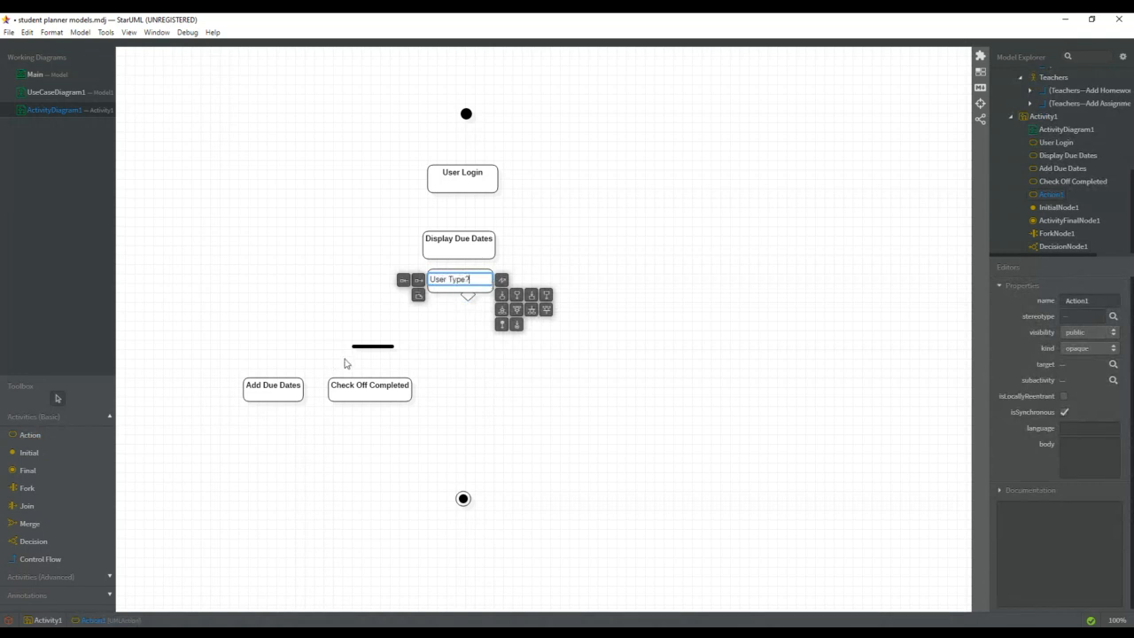
click(460, 310)
drag(468, 300, 462, 331)
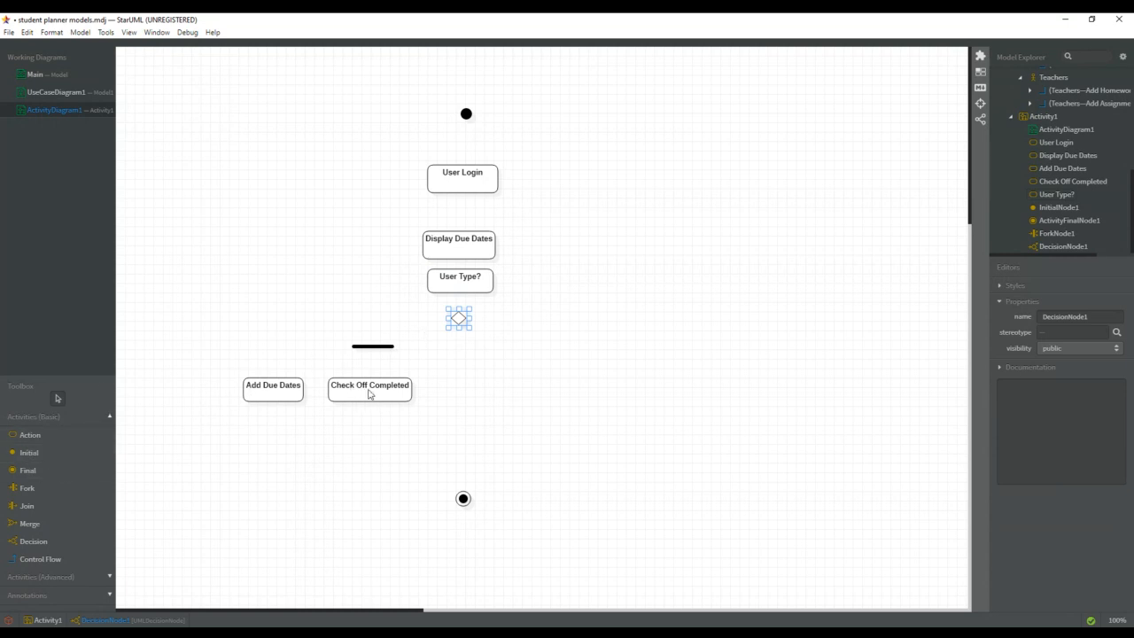
Step: After consulting UseCaseDiagram1, add a merge node above the activity's final node and a horizontal join bar beneath Check Off Completed
click(47, 93)
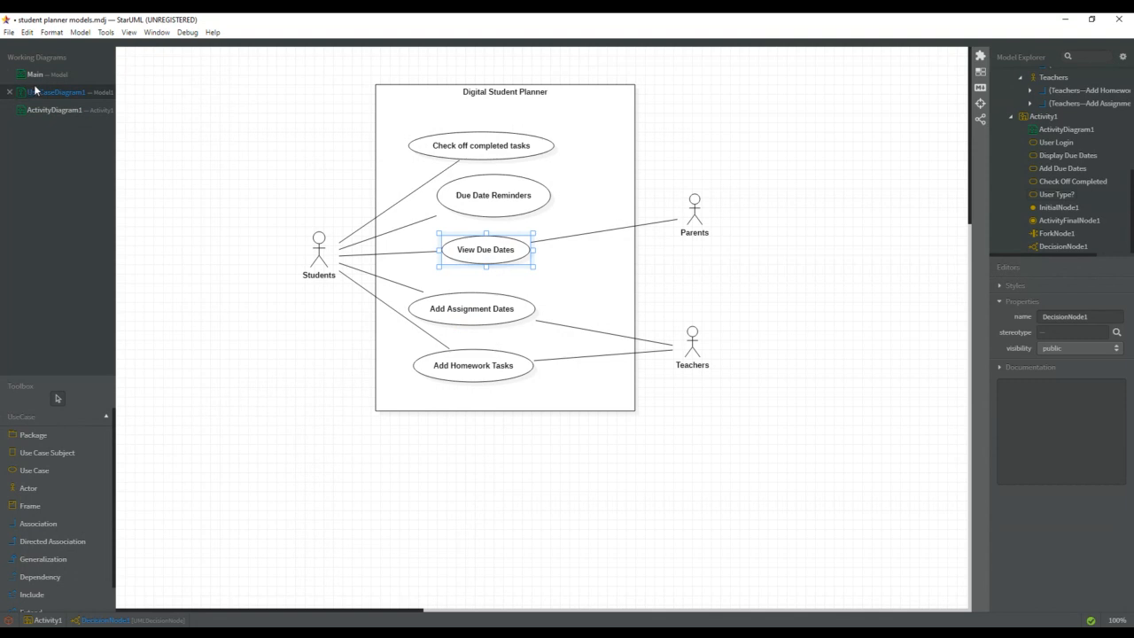
click(49, 110)
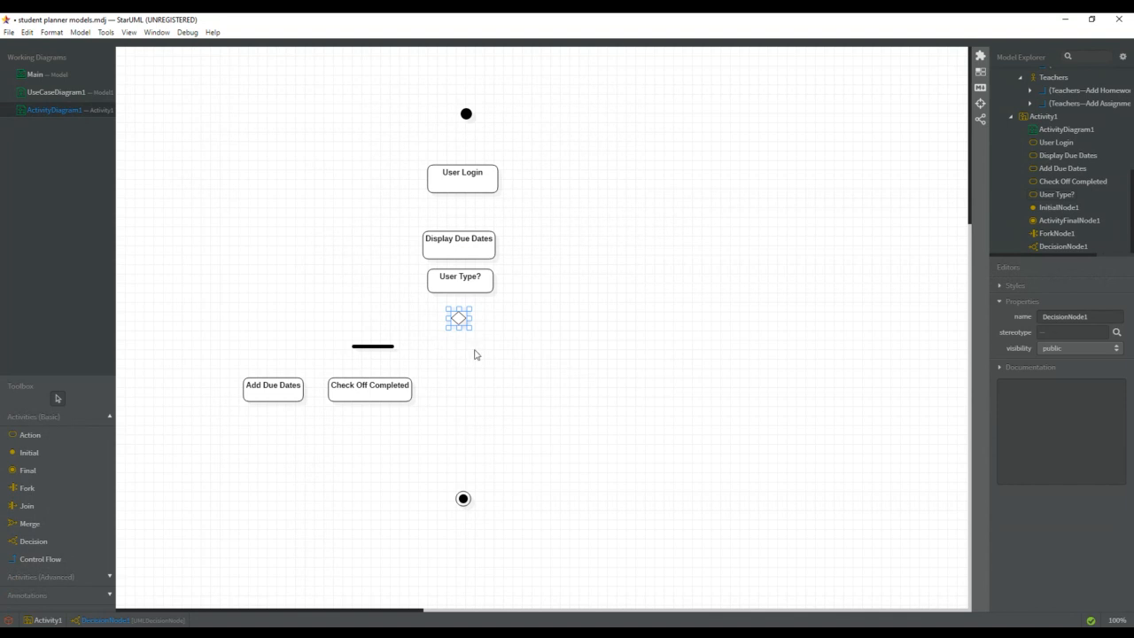
click(39, 525)
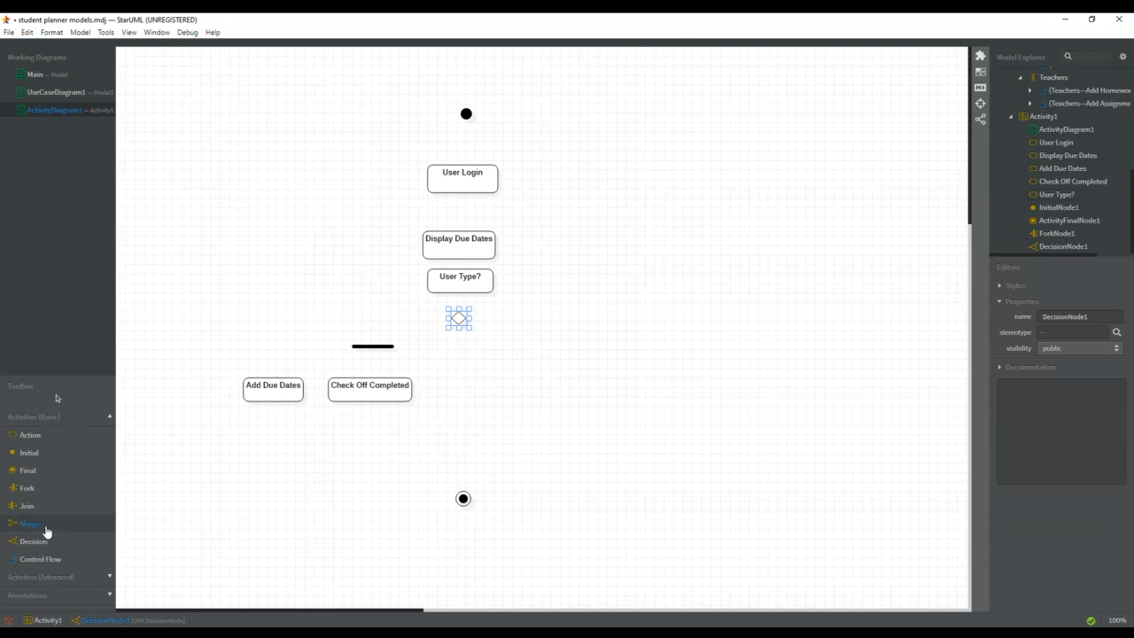
click(472, 459)
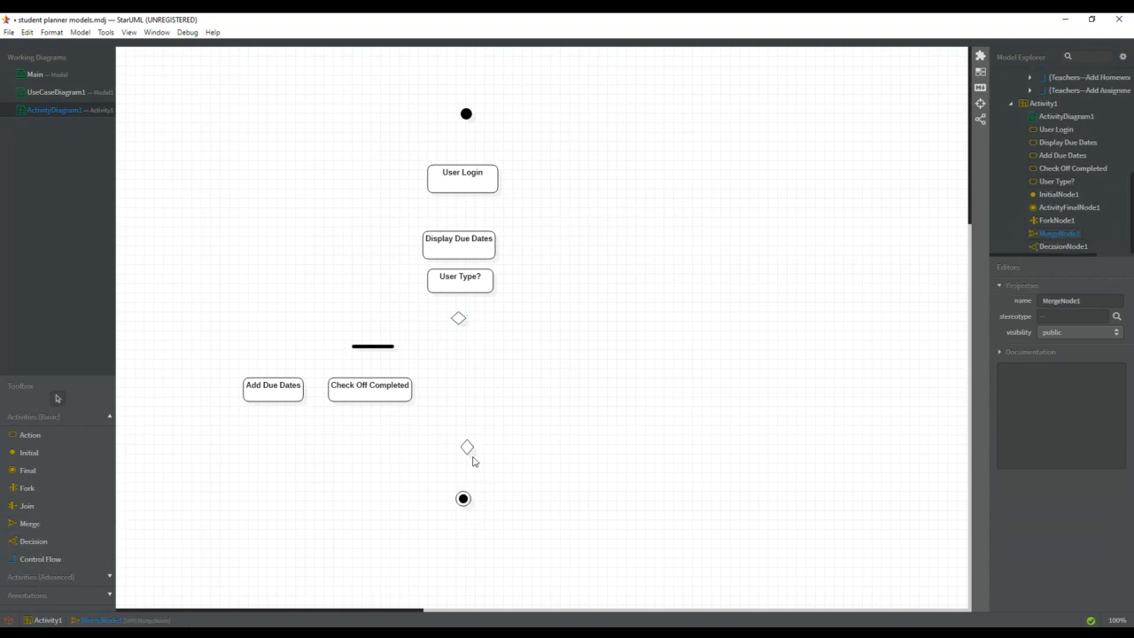
click(467, 450)
drag(462, 450, 461, 451)
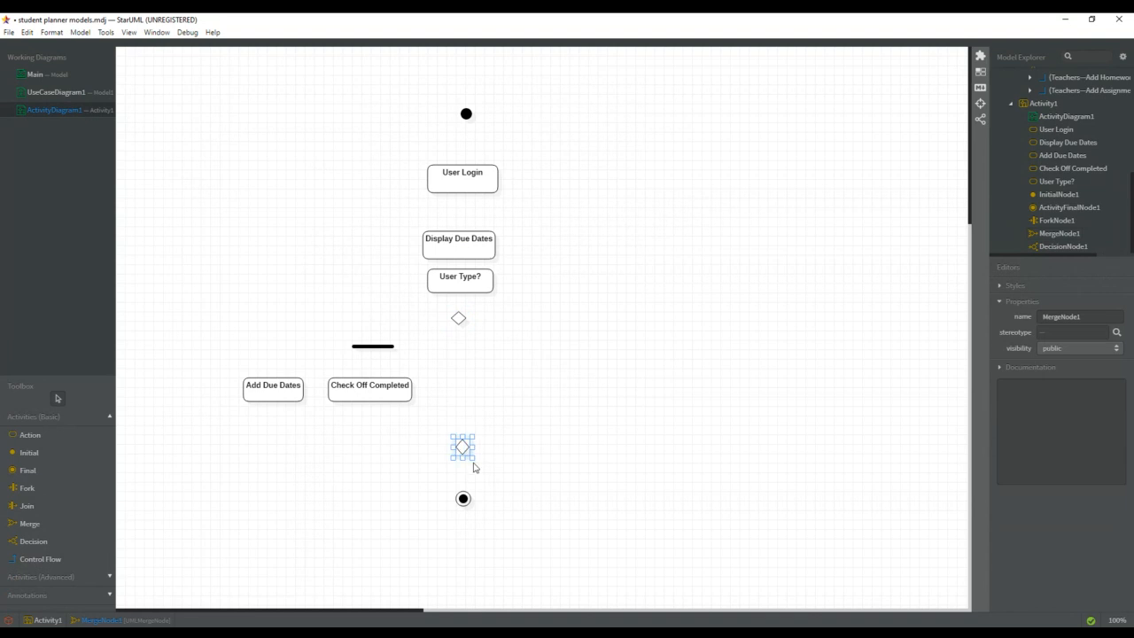
click(52, 509)
drag(343, 434, 392, 434)
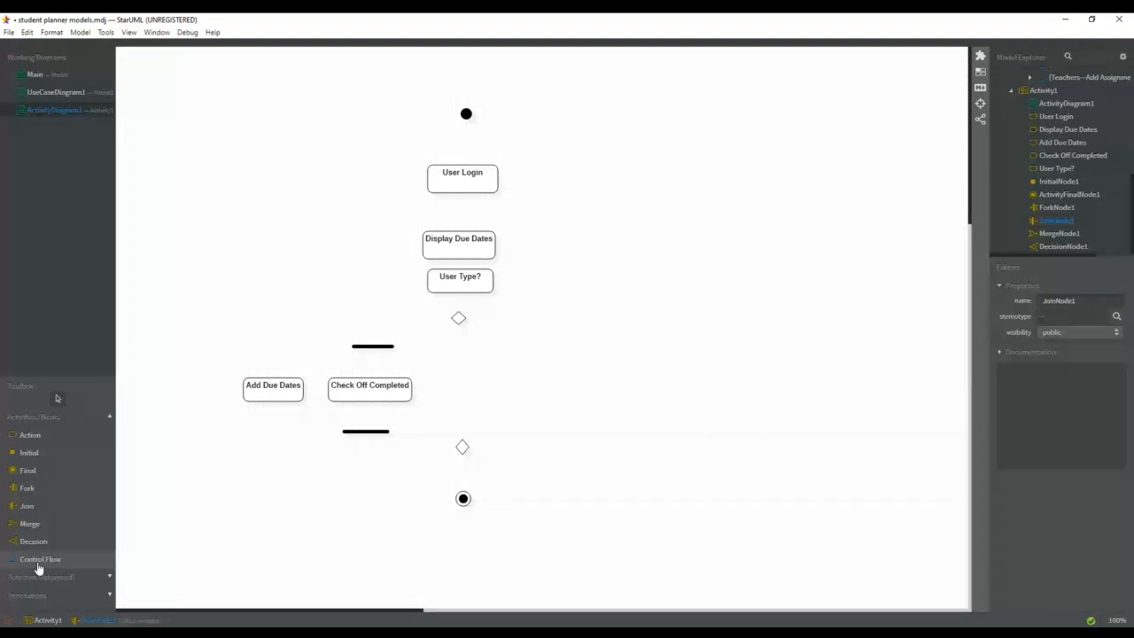
drag(458, 185, 499, 225)
click(68, 435)
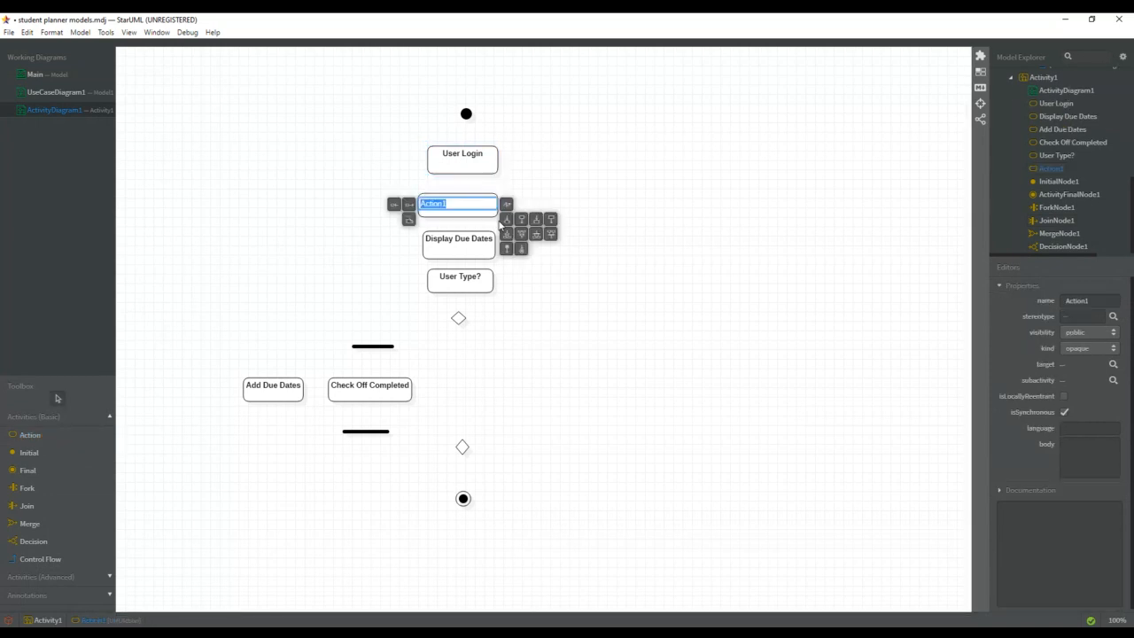
click(458, 319)
click(473, 281)
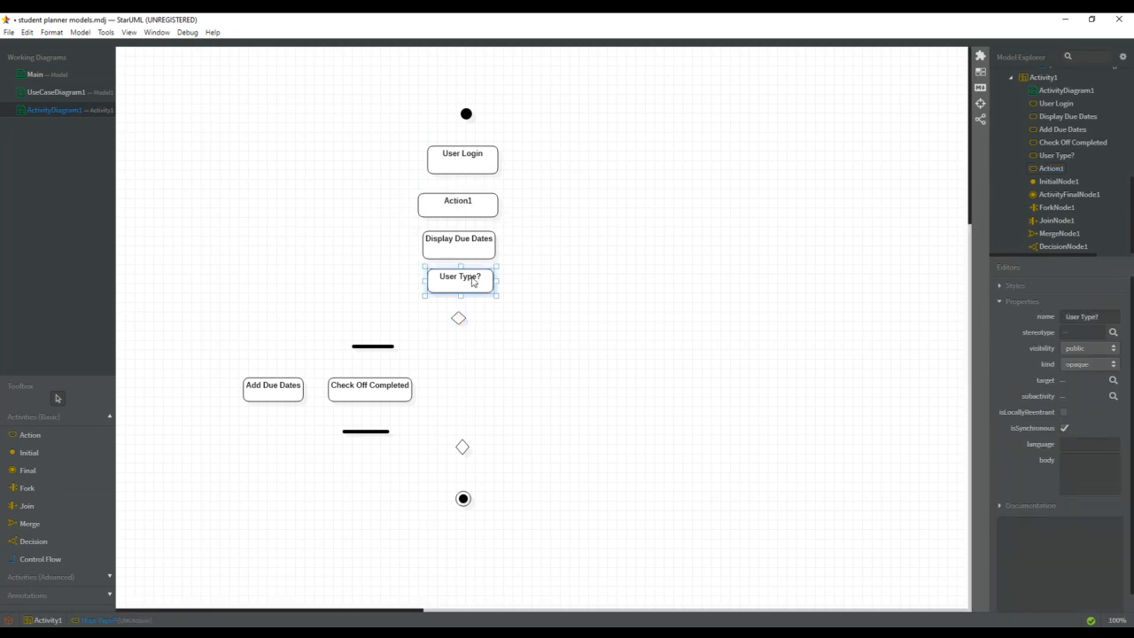
click(478, 206)
key(Delete)
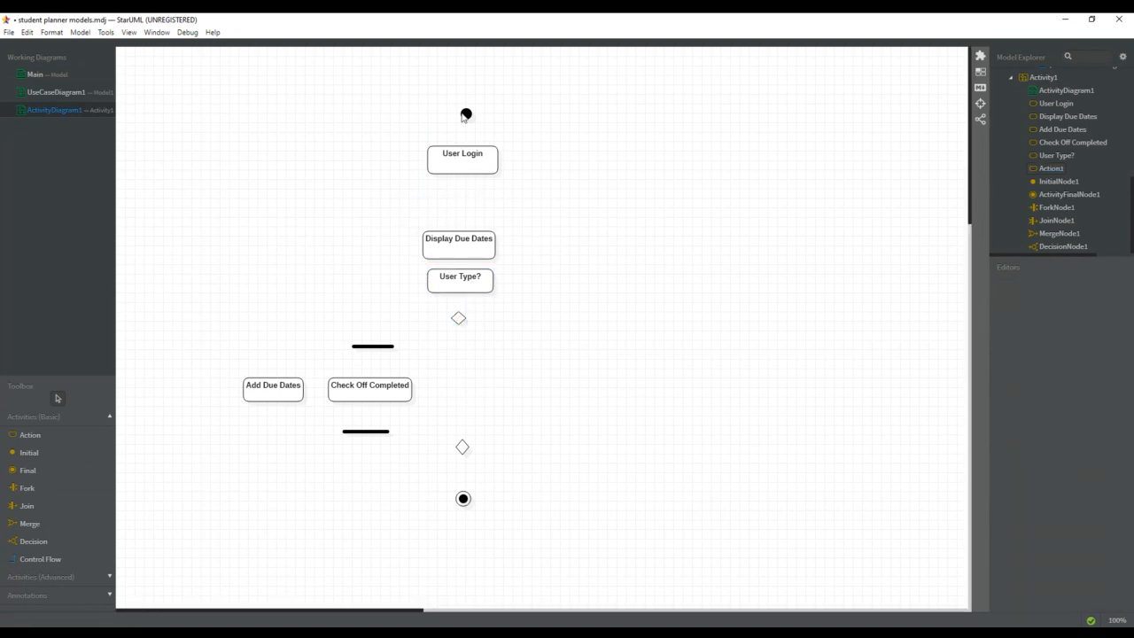
Step: Move the initial node and the User Login action upward, and place a new decision node just below User Login
click(464, 117)
drag(465, 117, 465, 59)
drag(470, 169, 469, 116)
click(27, 455)
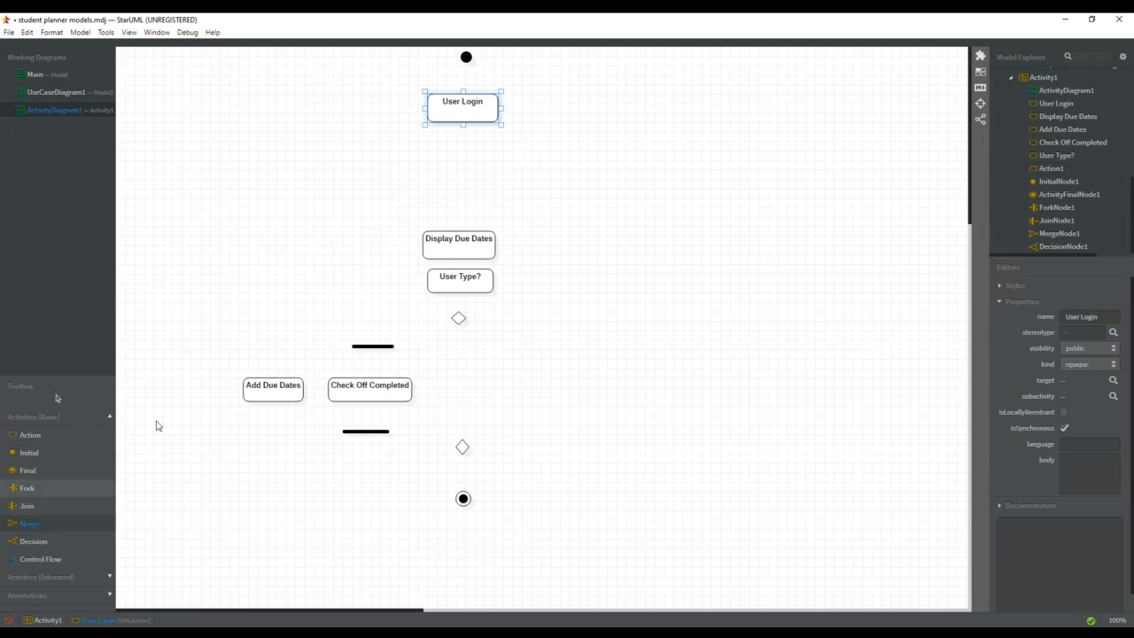
click(67, 539)
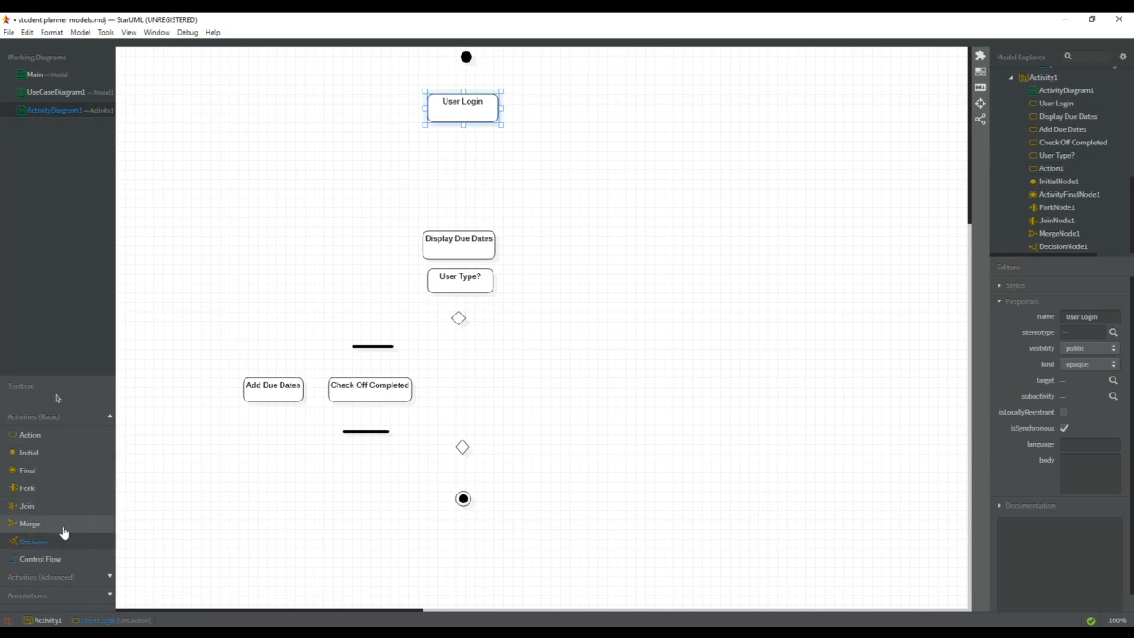
click(468, 153)
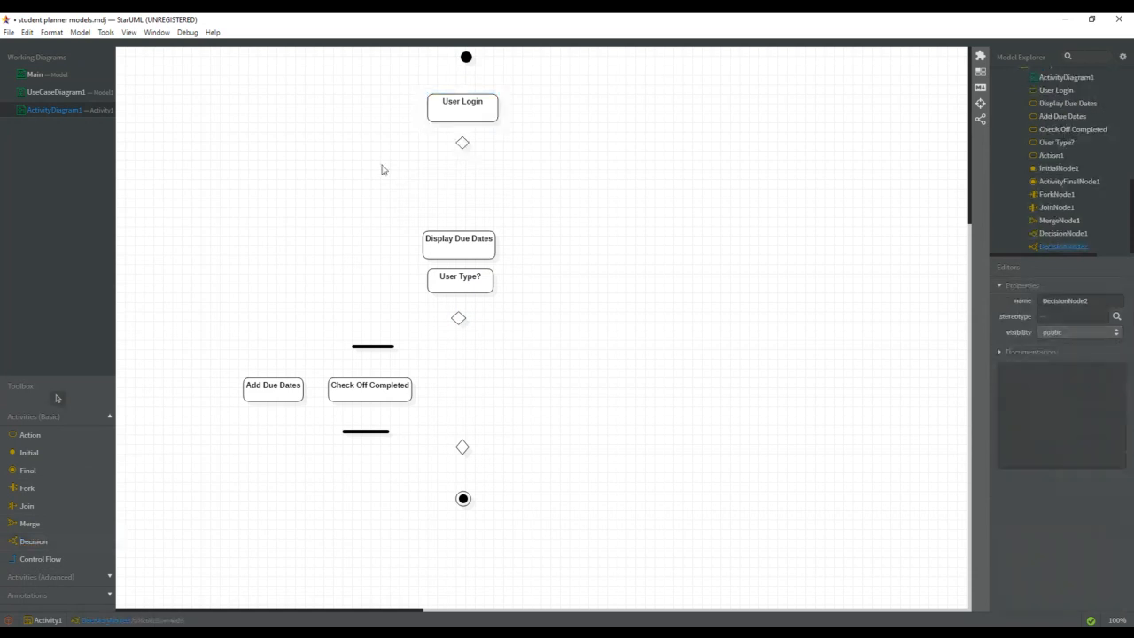
Step: Add an action named "Are there reminders?" below User Login, and move the new decision node beneath that action
click(36, 438)
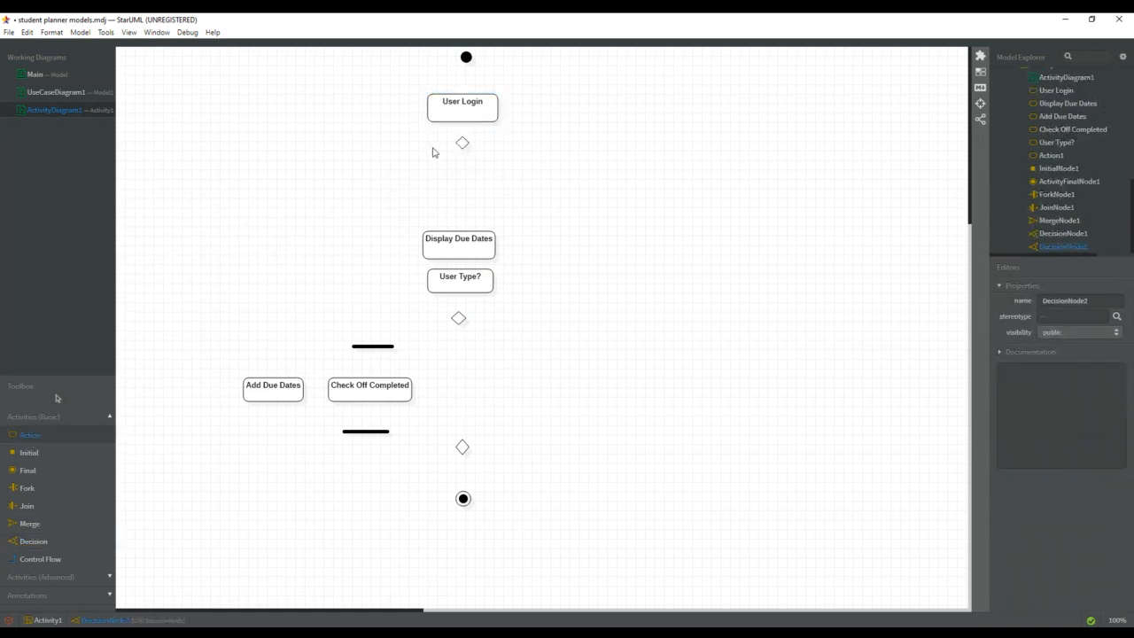
drag(424, 156, 497, 190)
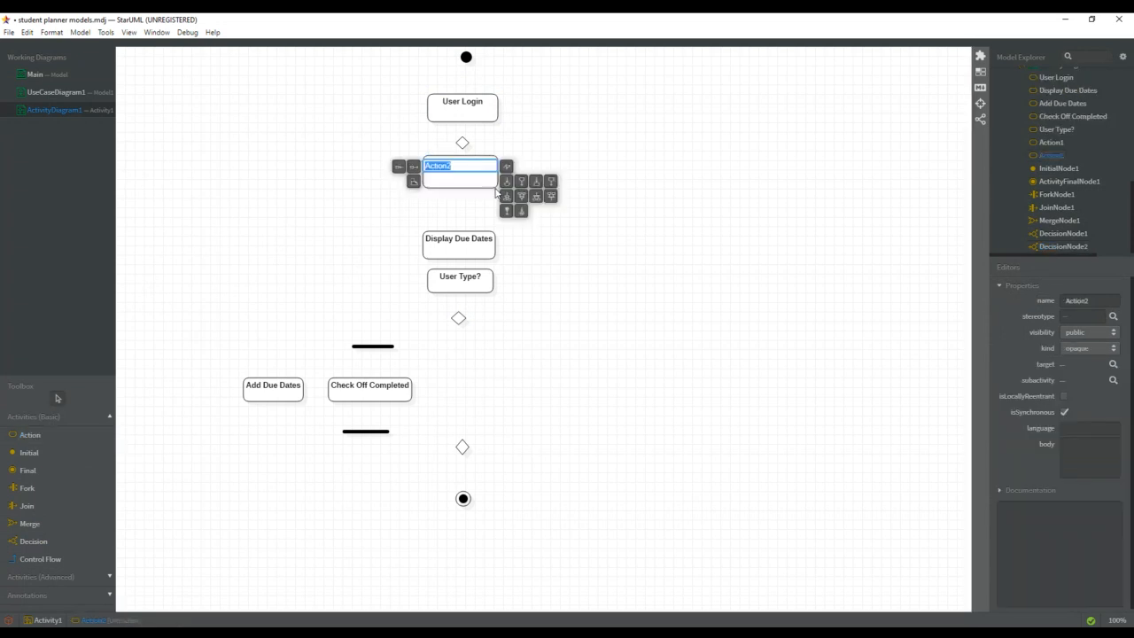
text(Is)
text(Are the)
text(r)
click(505, 148)
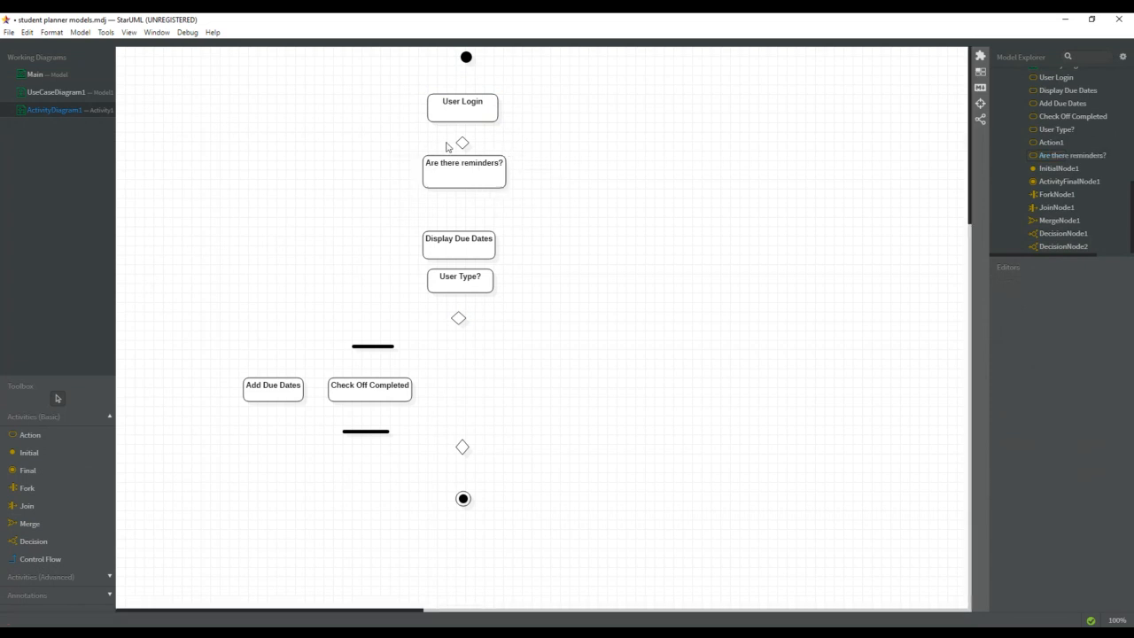
drag(461, 147, 459, 190)
click(459, 200)
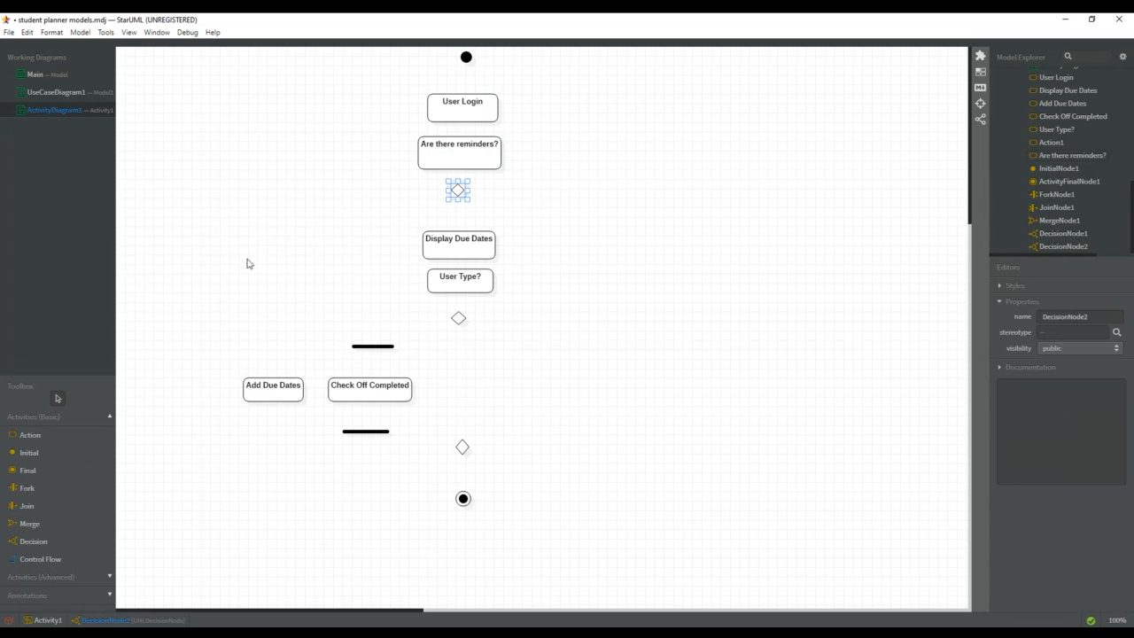
Step: Add an action named "Display Reminders" below and to the left of the reminders decision node, clear of Display Due Dates
click(58, 437)
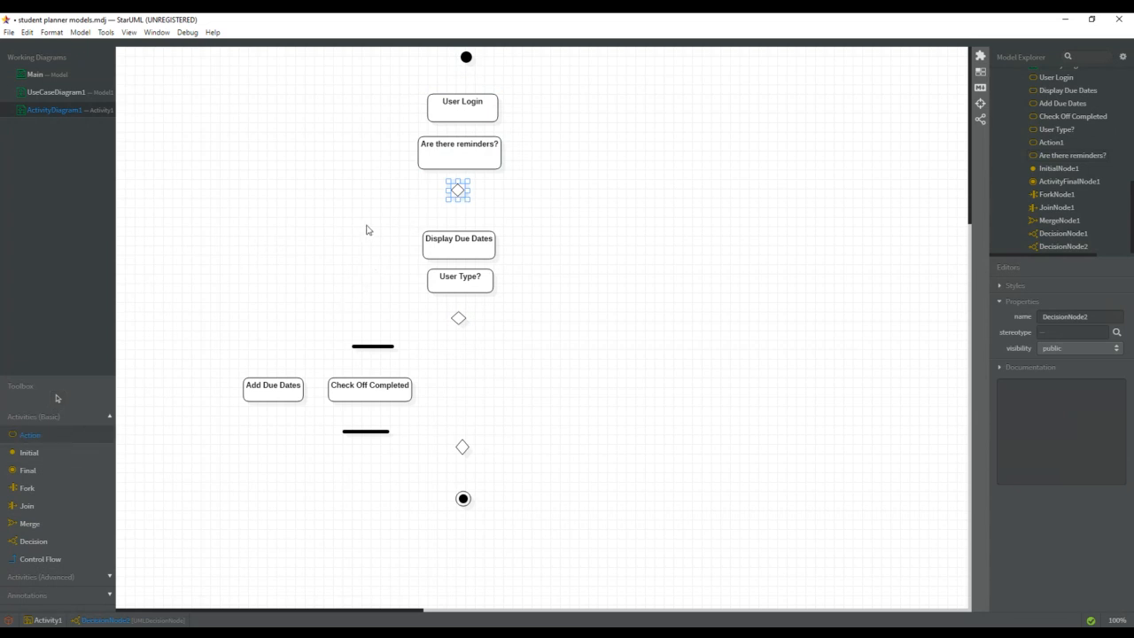
drag(356, 216, 412, 238)
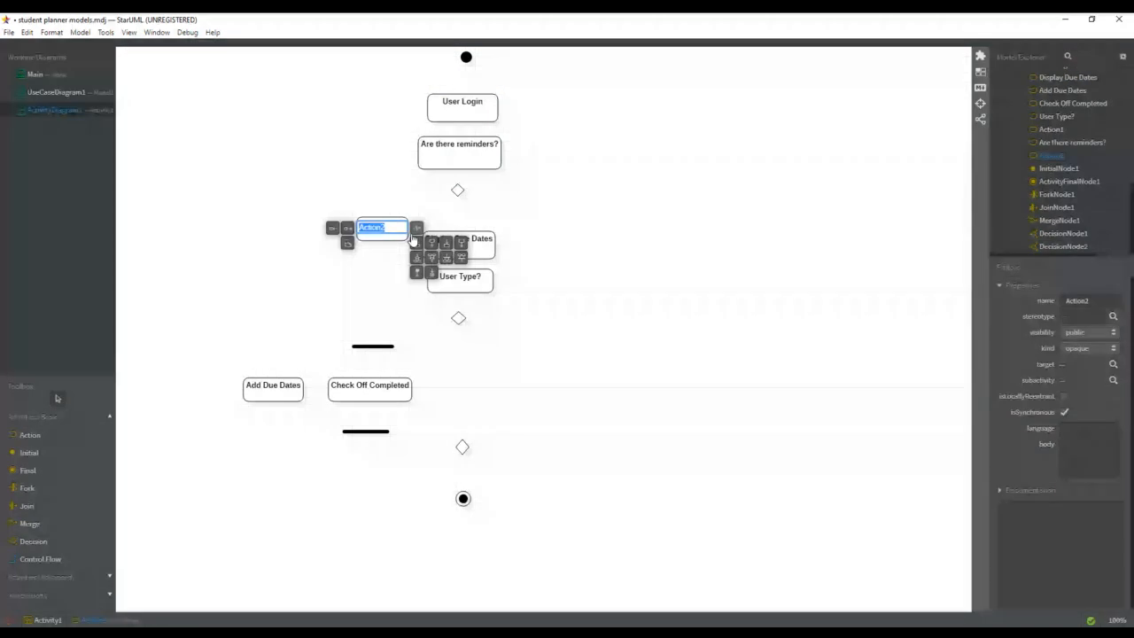
text(Display)
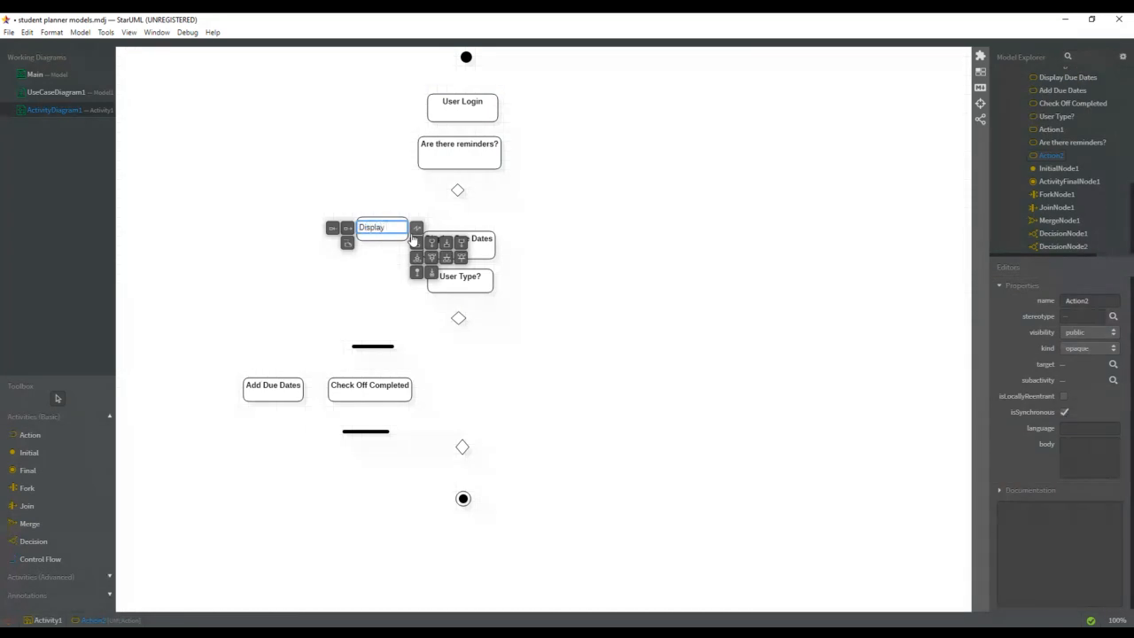
text( Reminders)
key(Return)
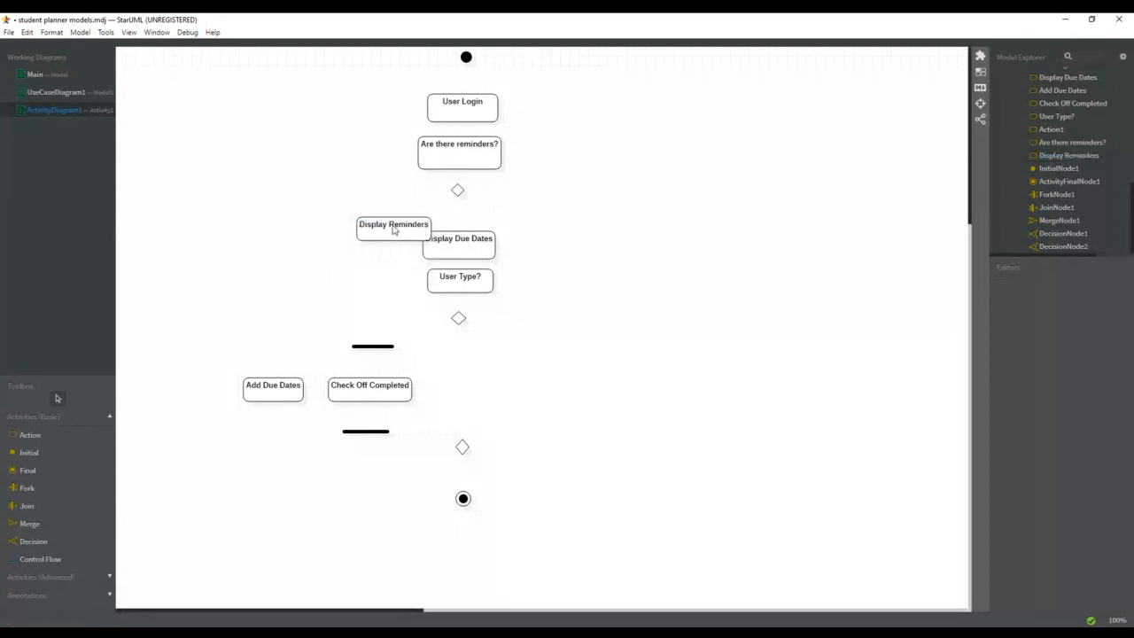
drag(395, 228, 367, 206)
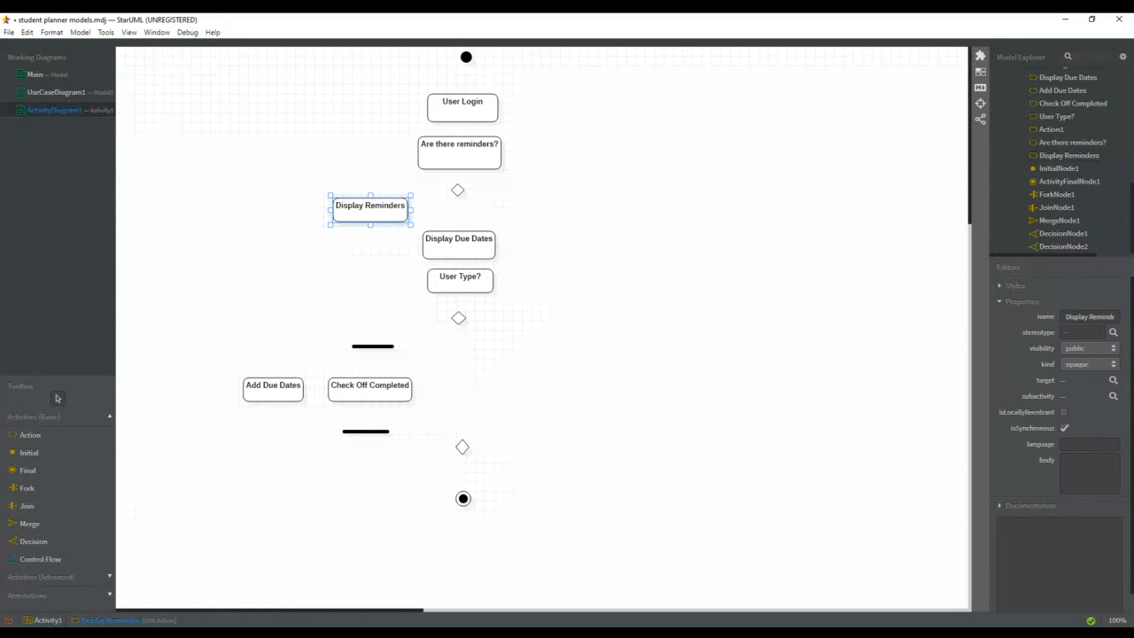
Step: Draw control flows from the initial node to User Login and from User Login to "Are there reminders?"
click(78, 562)
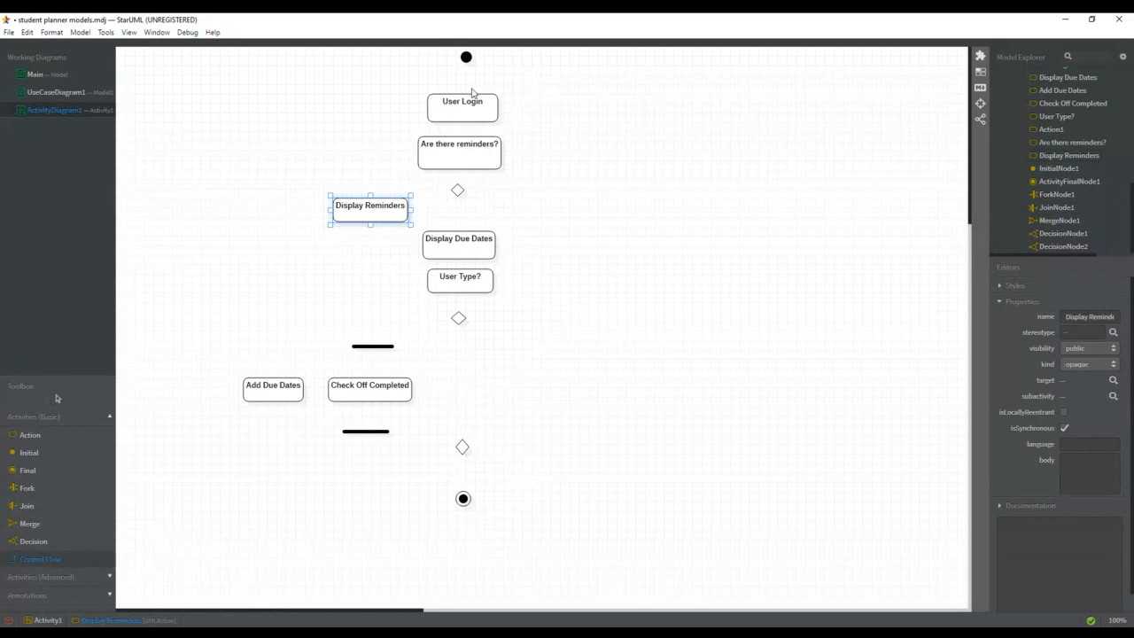
drag(467, 58, 470, 114)
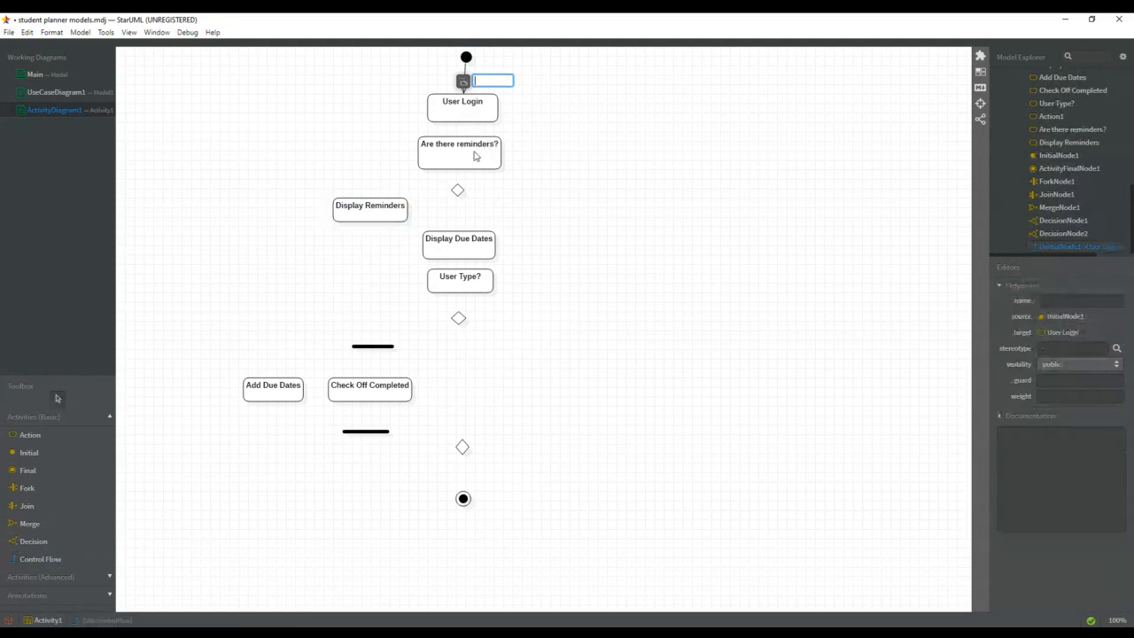
click(39, 561)
drag(460, 119, 463, 157)
Step: Connect "Are there reminders?" to its decision node, and branch to Display Reminders with a "yes" flow and Display Due Dates with a "no" flow
click(44, 562)
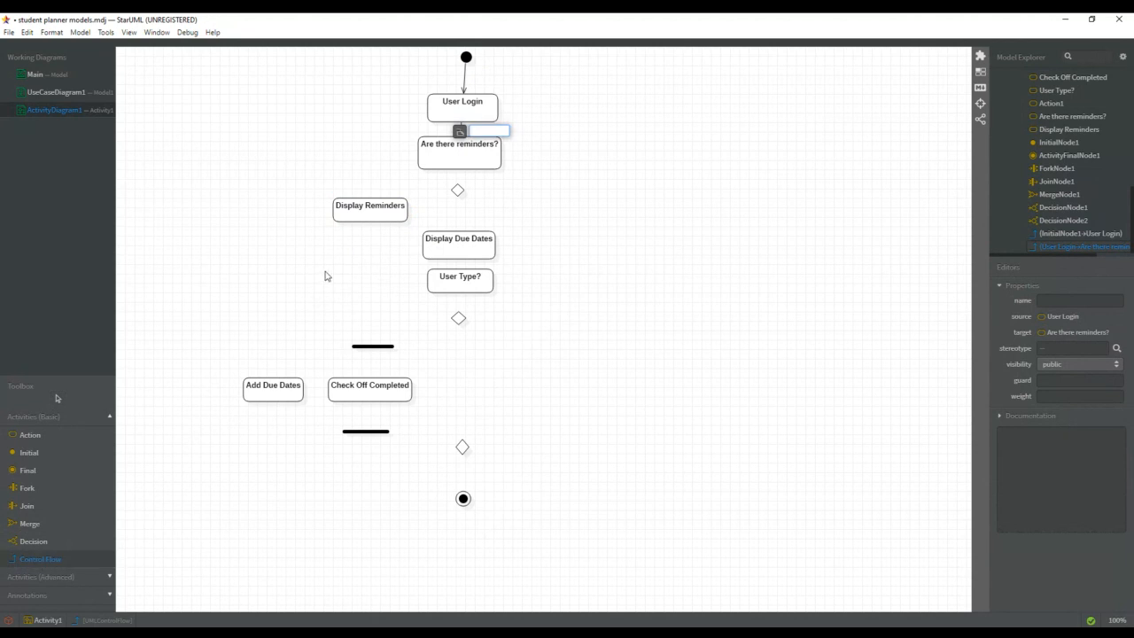
drag(455, 160, 408, 202)
click(40, 559)
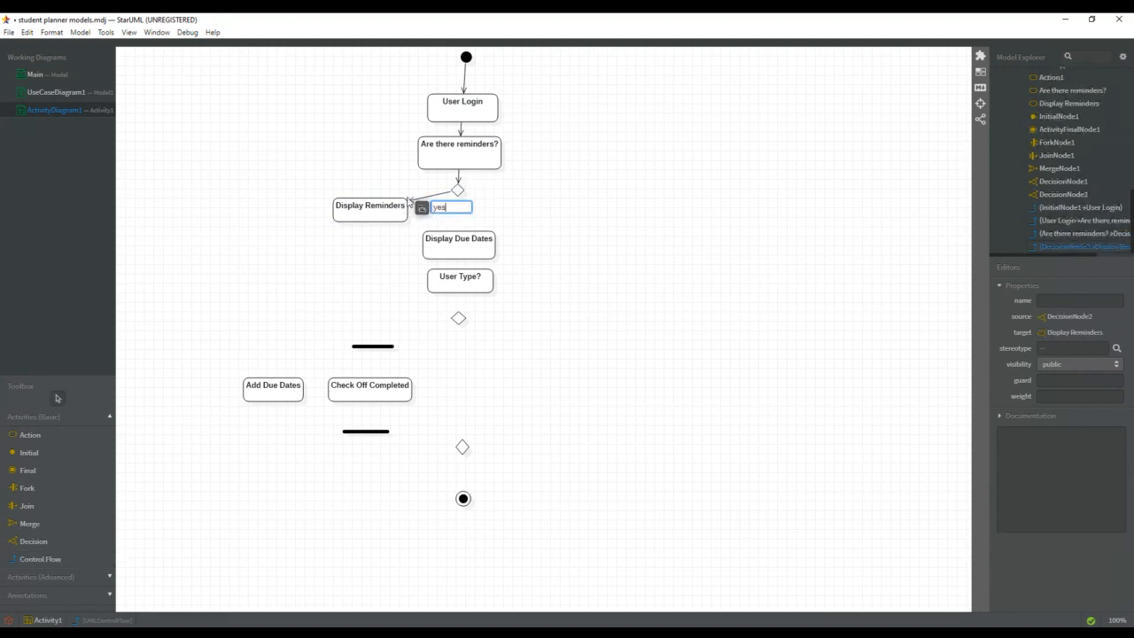
click(542, 195)
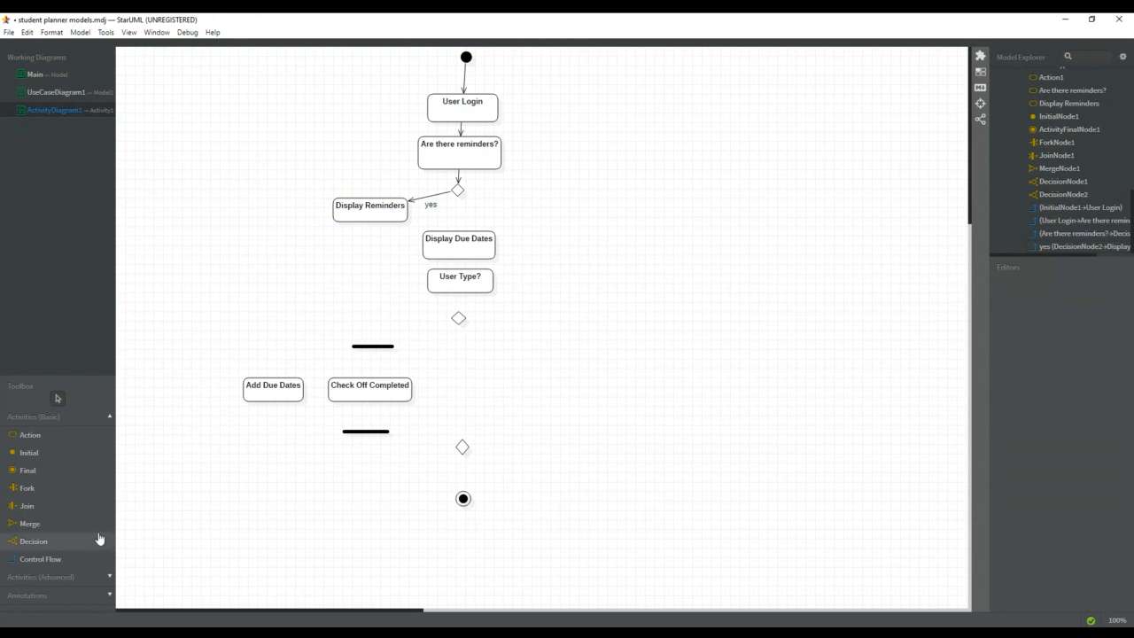
click(40, 559)
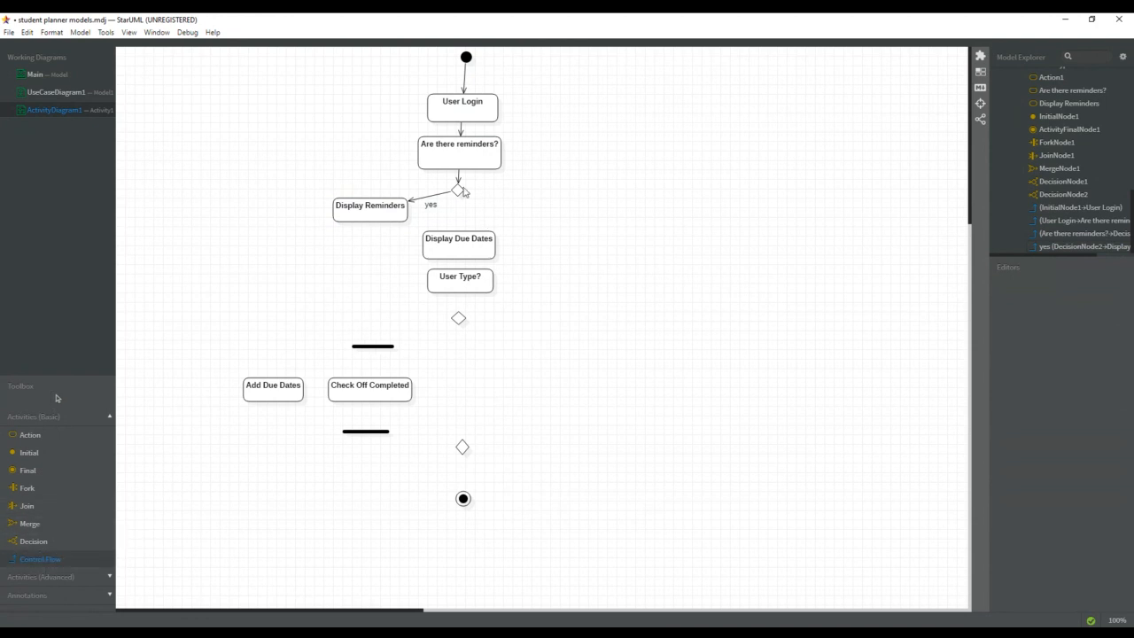
drag(457, 193, 462, 251)
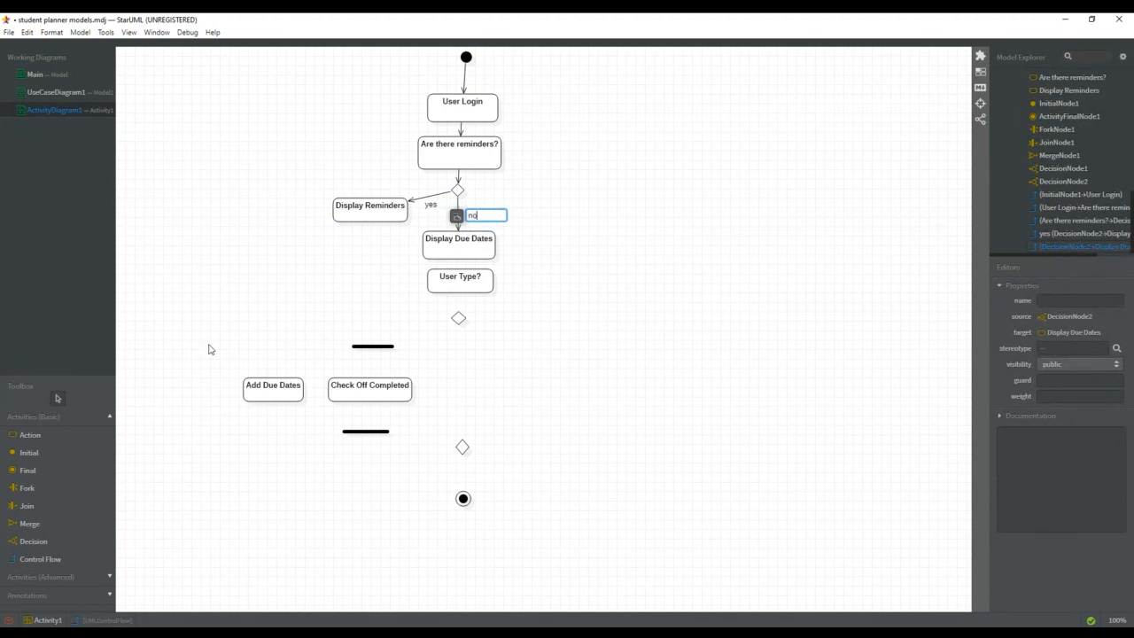
Step: Draw a control flow from Display Reminders to Display Due Dates, and move the User Type? action slightly lower
click(40, 559)
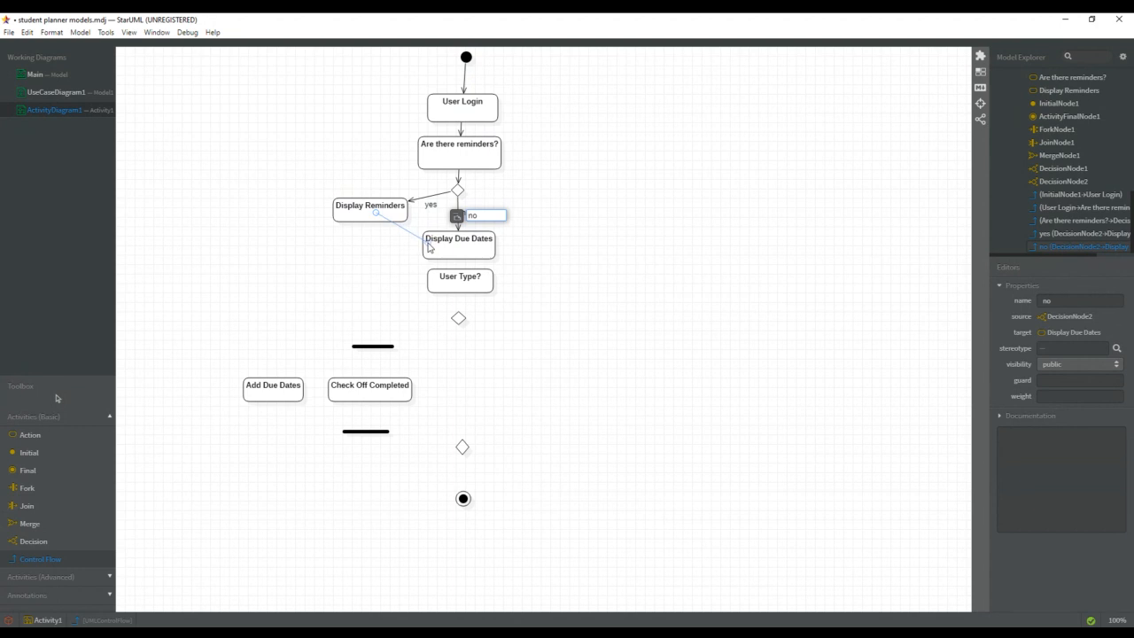
drag(397, 218, 430, 248)
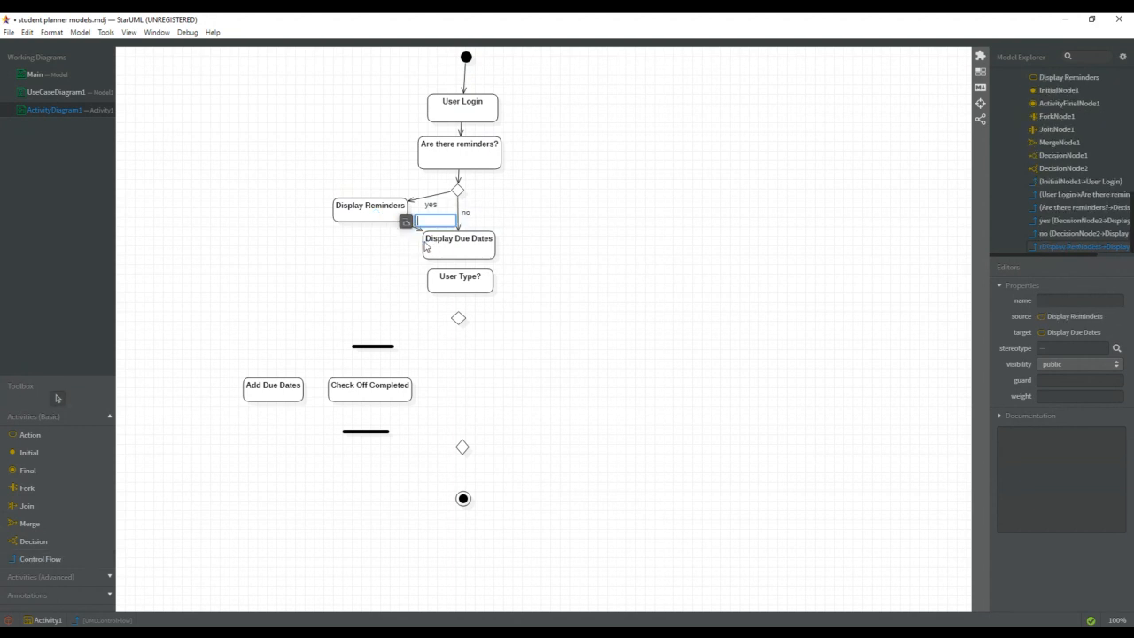
click(460, 297)
drag(459, 303, 460, 304)
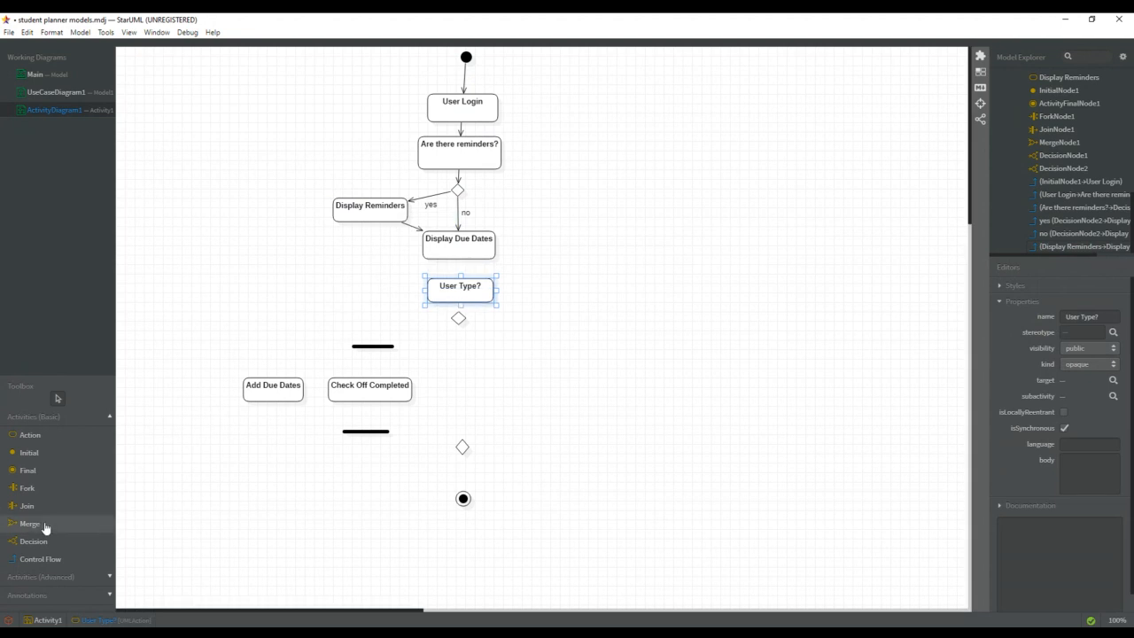
Step: Draw control flows from Display Due Dates to User Type? and from User Type? to the decision node beneath it
click(39, 561)
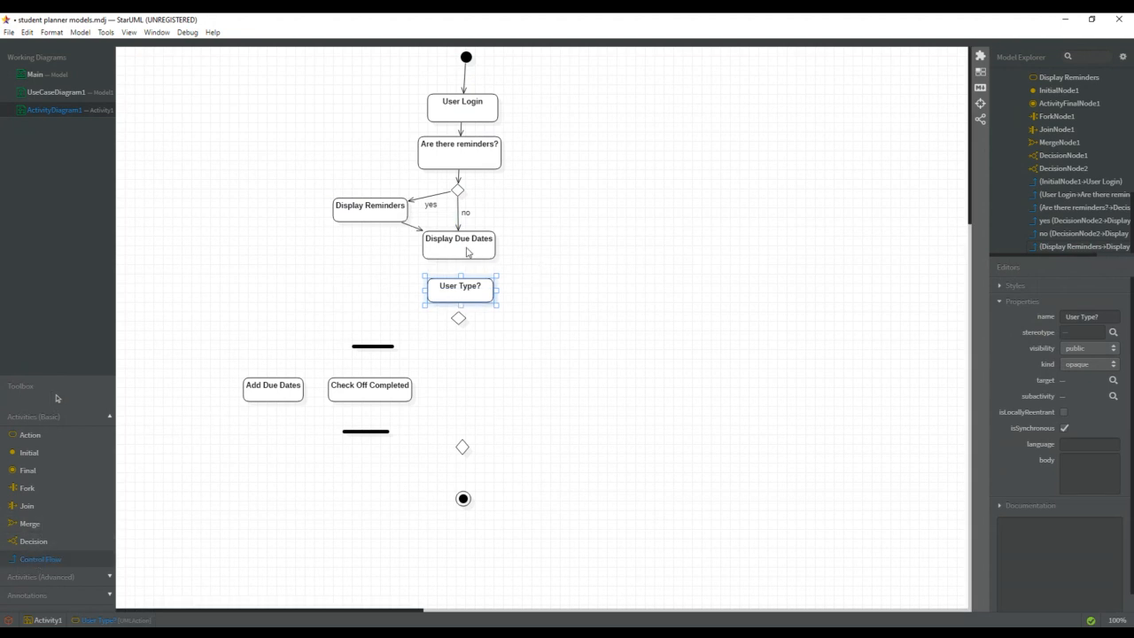
drag(462, 250, 464, 294)
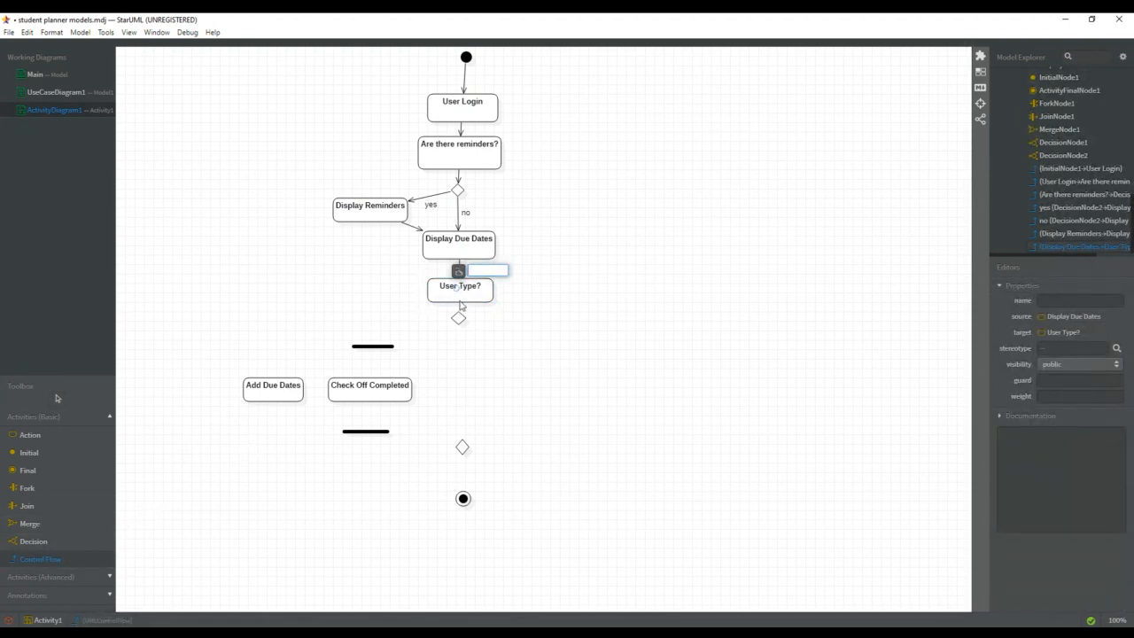
drag(460, 305, 458, 322)
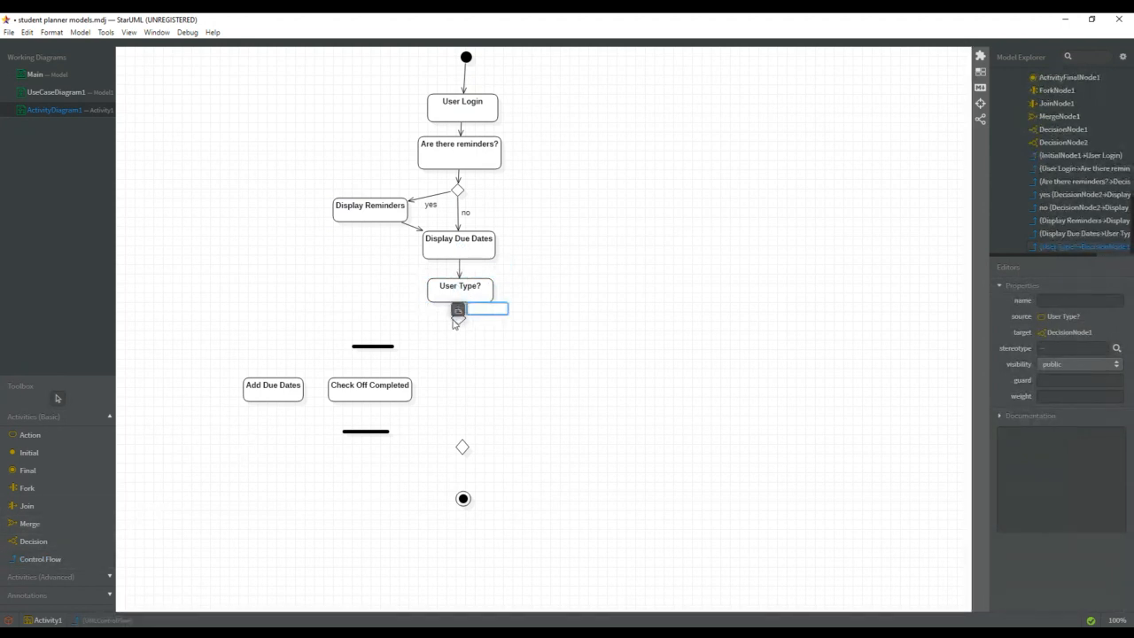
Step: Draw a control flow named "student" from the user type decision node to the fork bar
click(51, 561)
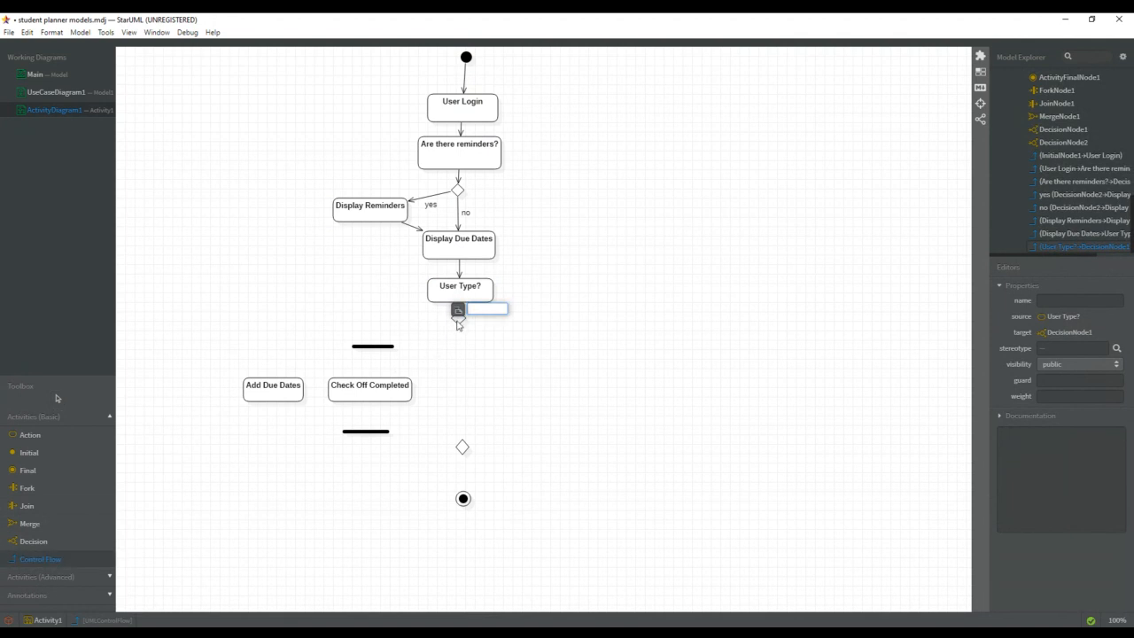
drag(458, 322, 380, 350)
text(stud)
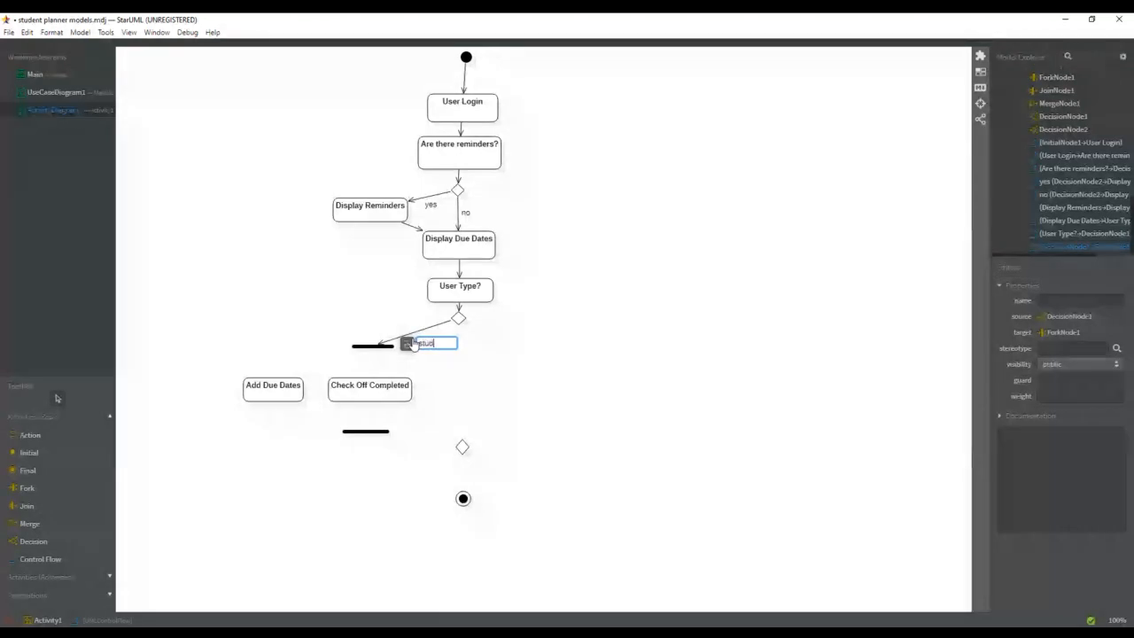
text(ent)
click(436, 388)
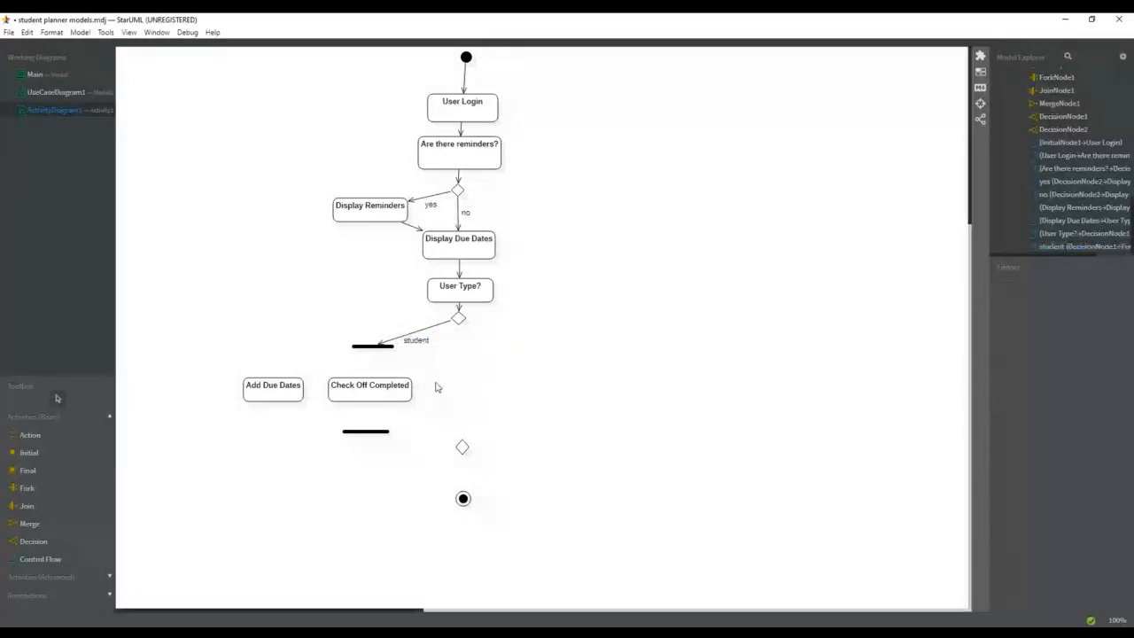
Step: Draw control flows from the fork bar to Add Due Dates and to Check Off Completed
click(27, 563)
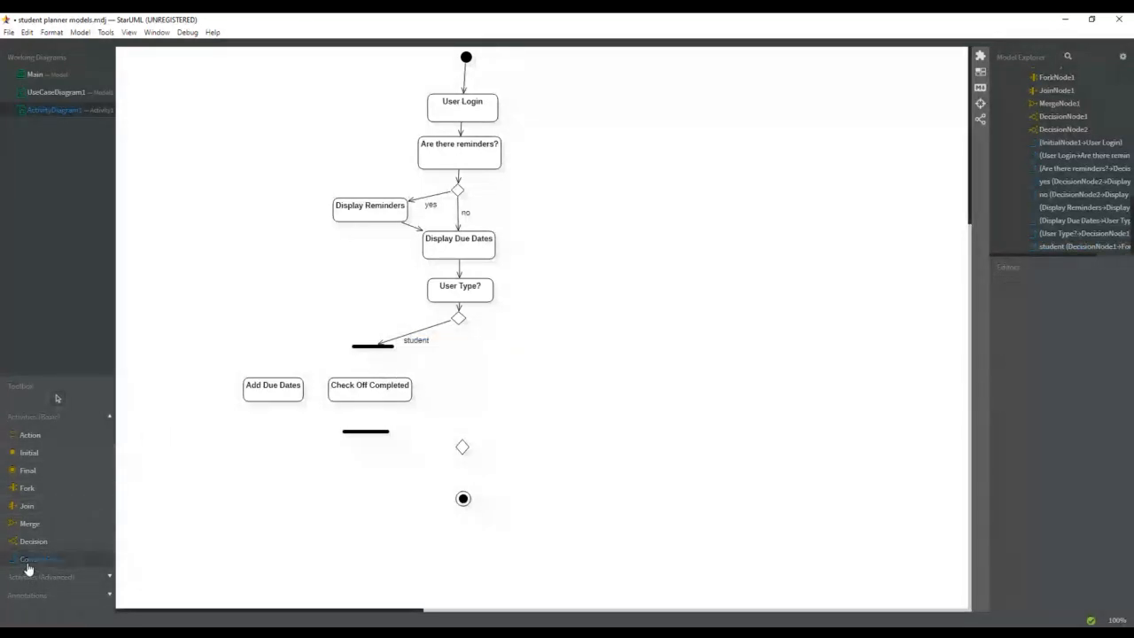
drag(361, 352, 293, 388)
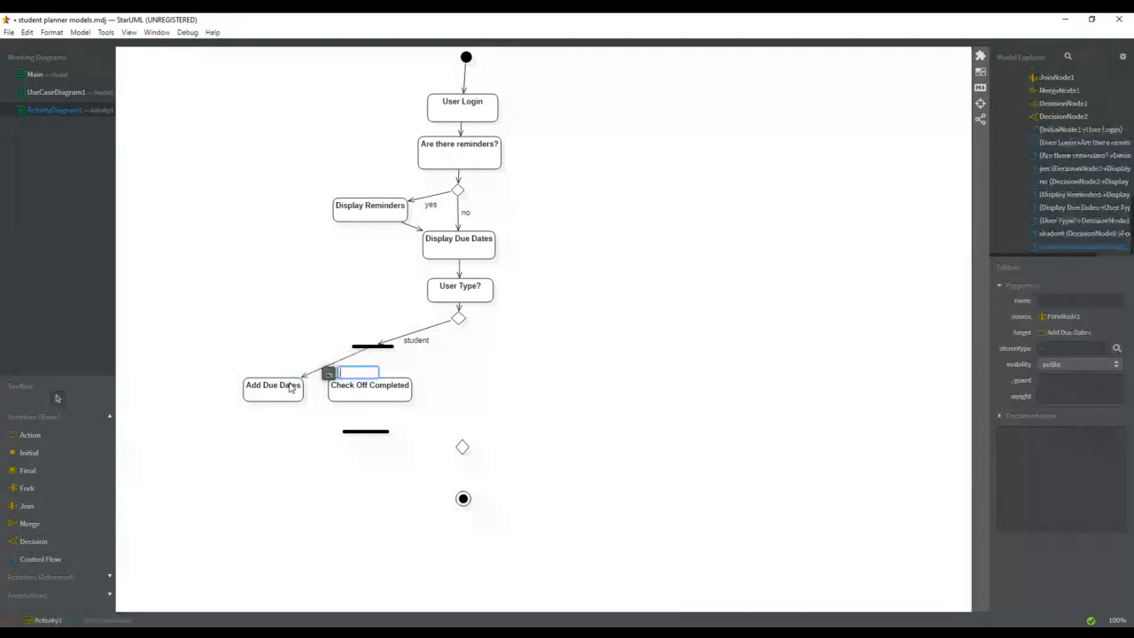
click(71, 557)
drag(384, 351, 381, 394)
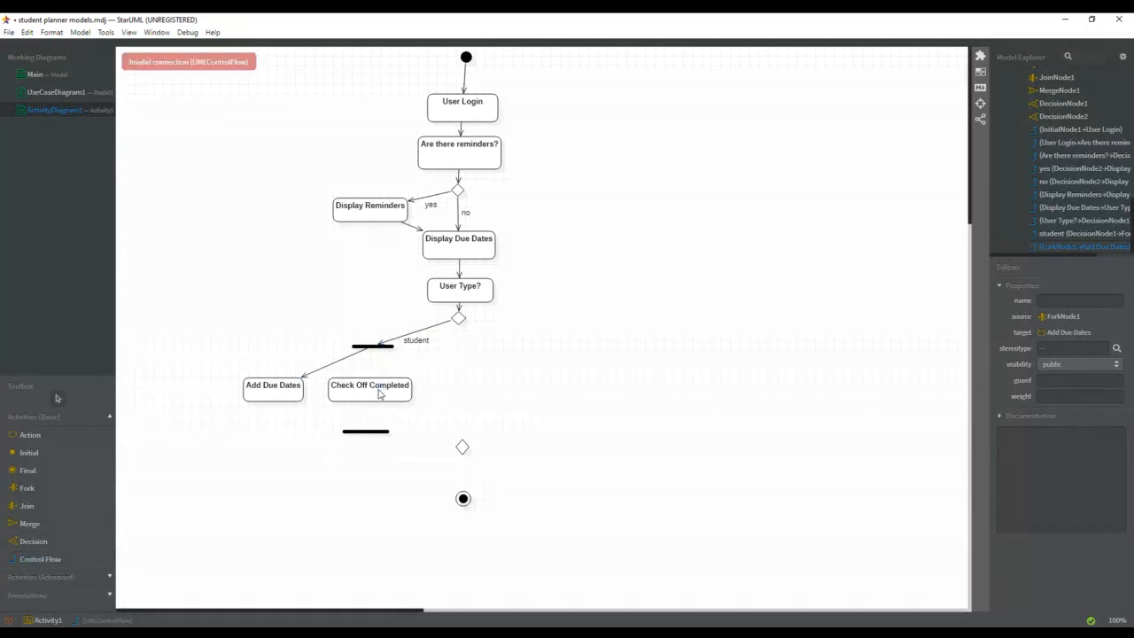
click(51, 558)
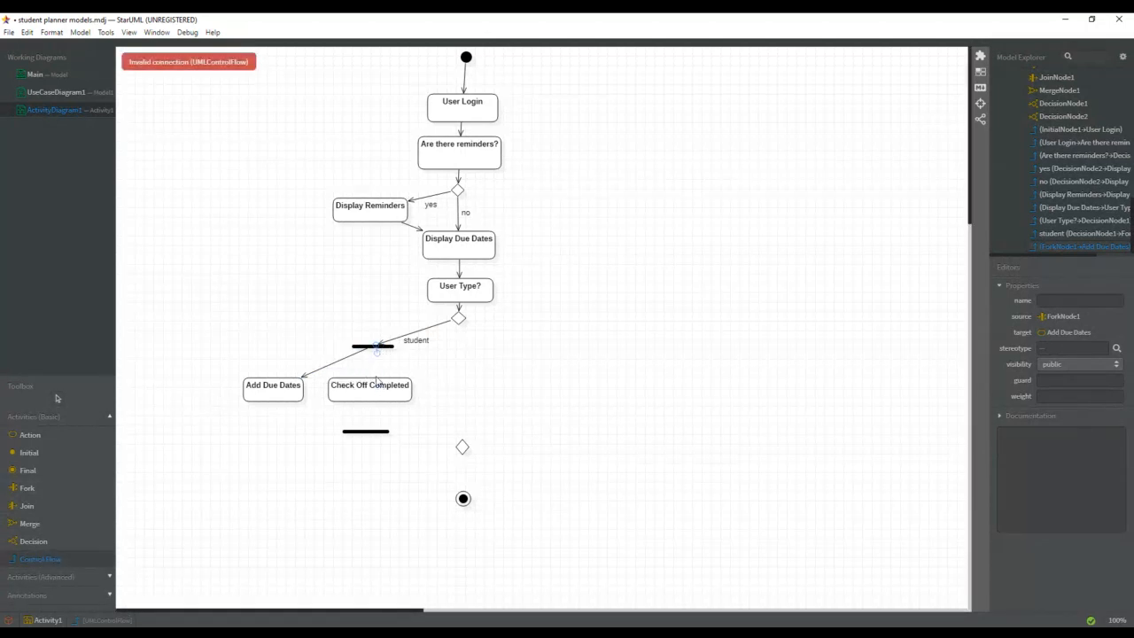
drag(376, 393, 377, 394)
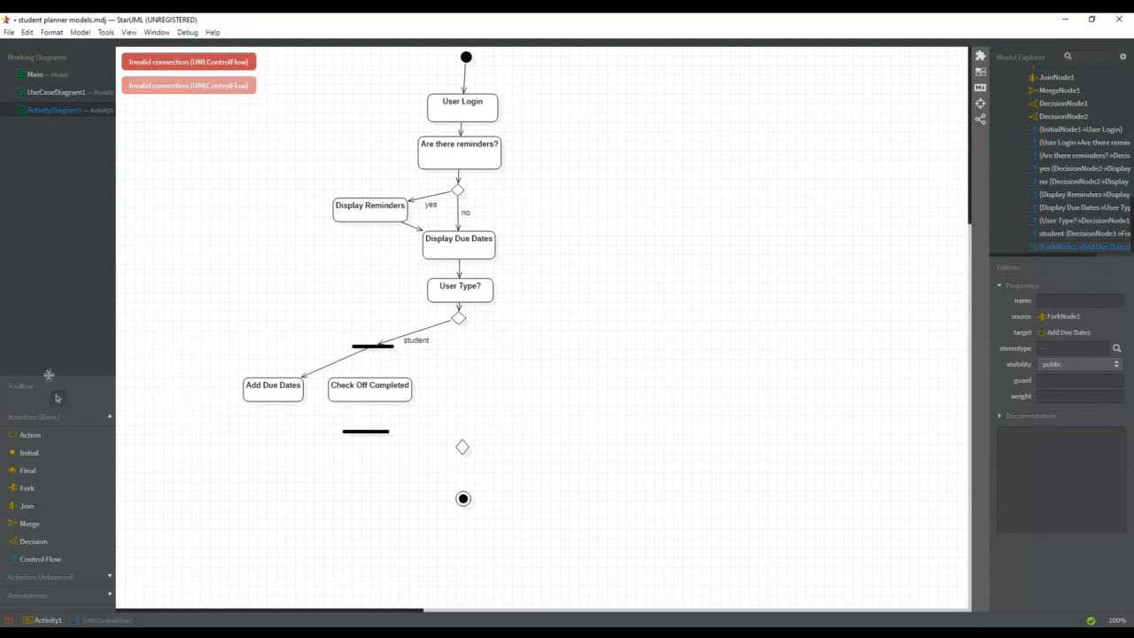
click(36, 558)
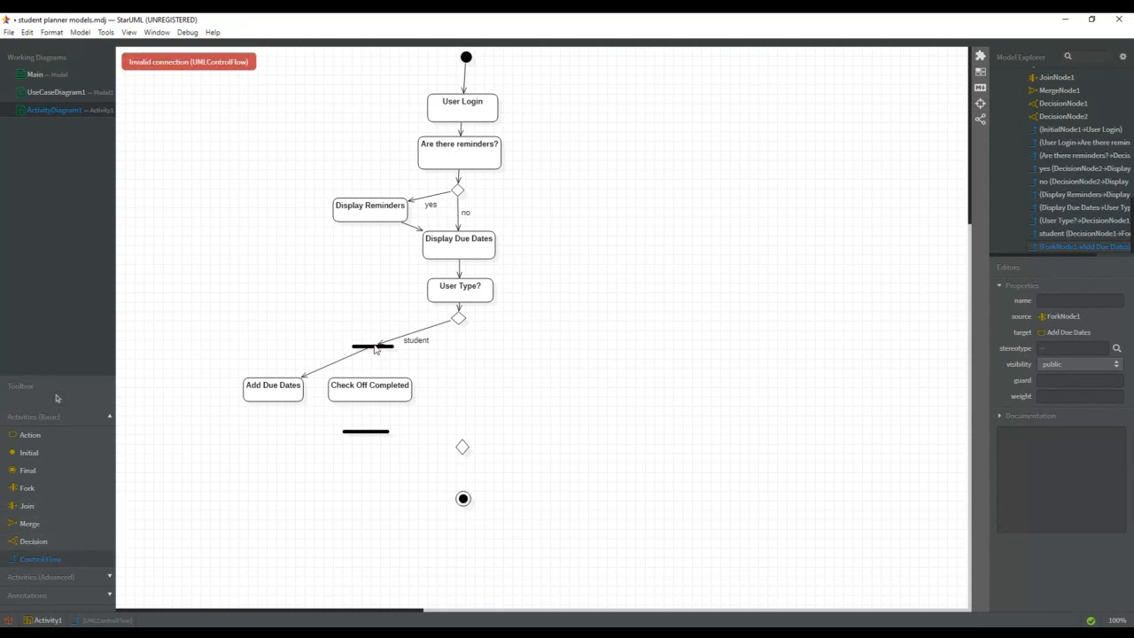
drag(390, 350, 386, 399)
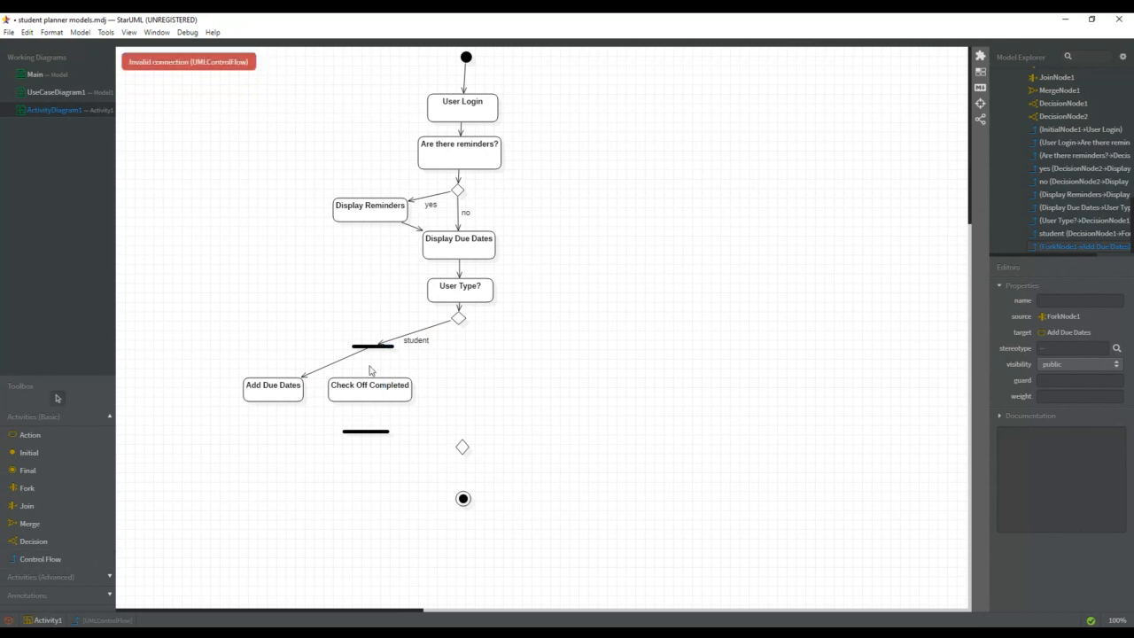
click(62, 558)
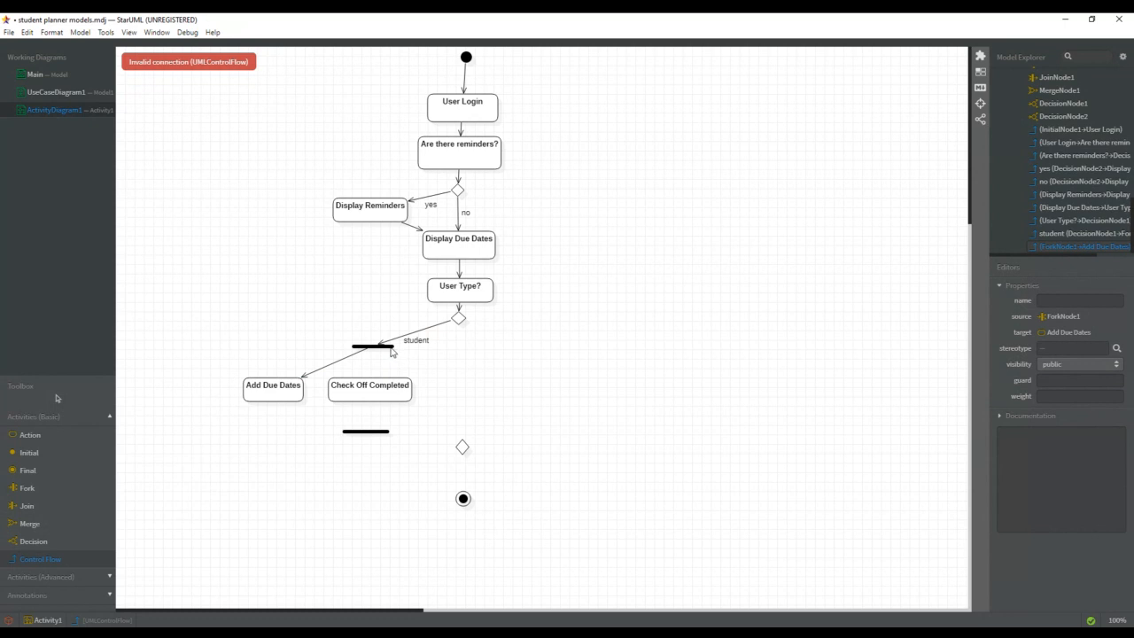
drag(391, 349, 392, 395)
Step: Draw control flows from Add Due Dates and Check Off Completed to the join bar
click(59, 560)
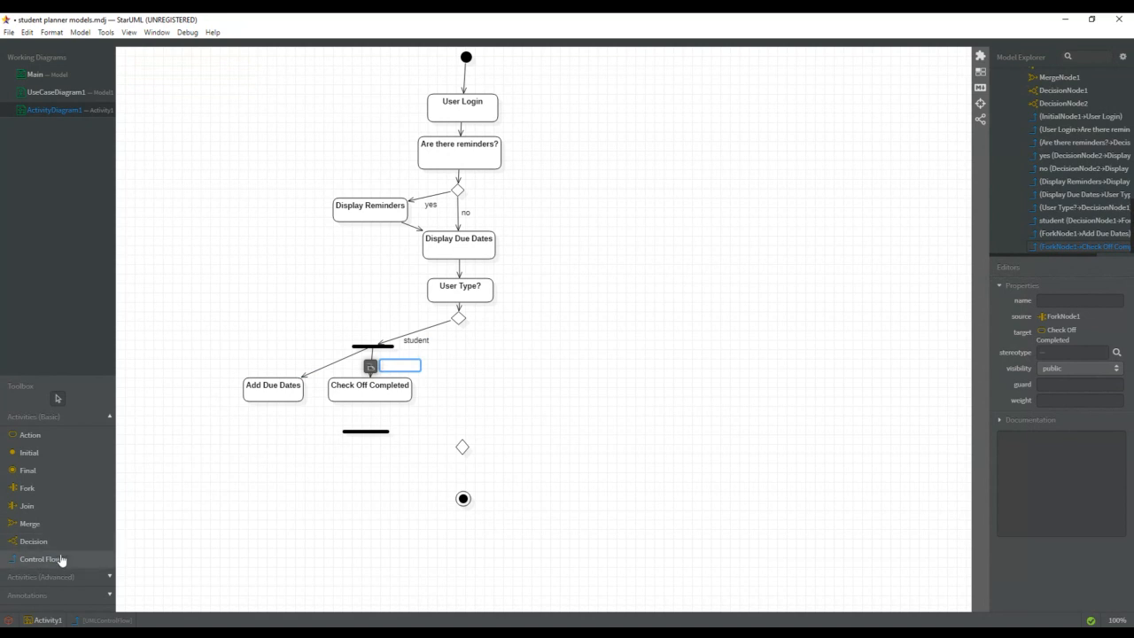
drag(281, 399, 350, 434)
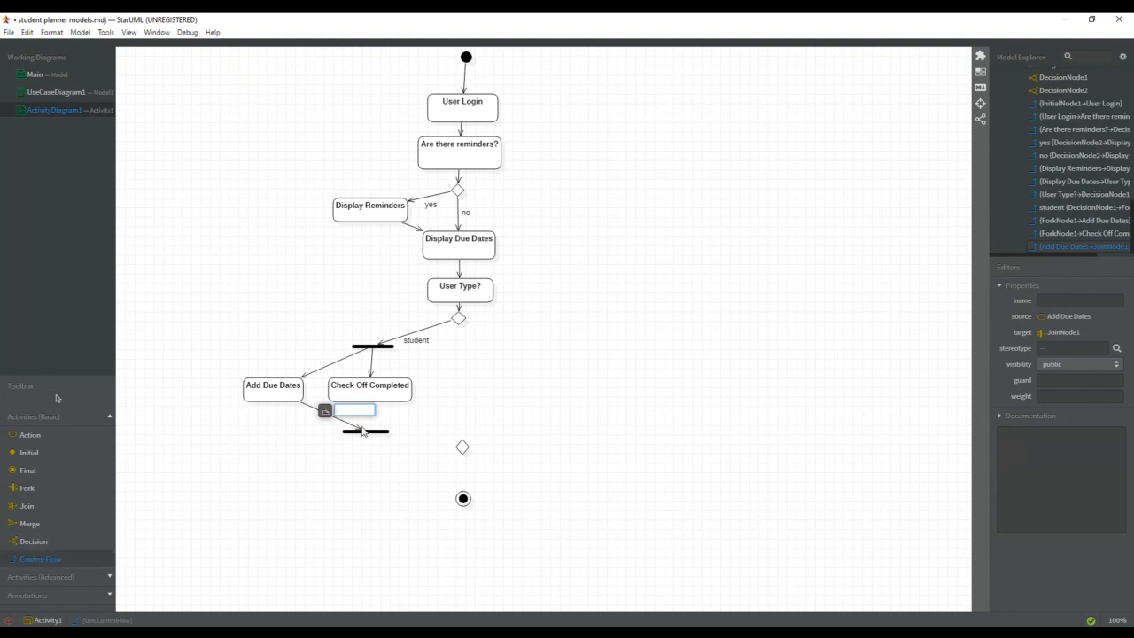
drag(382, 399, 379, 433)
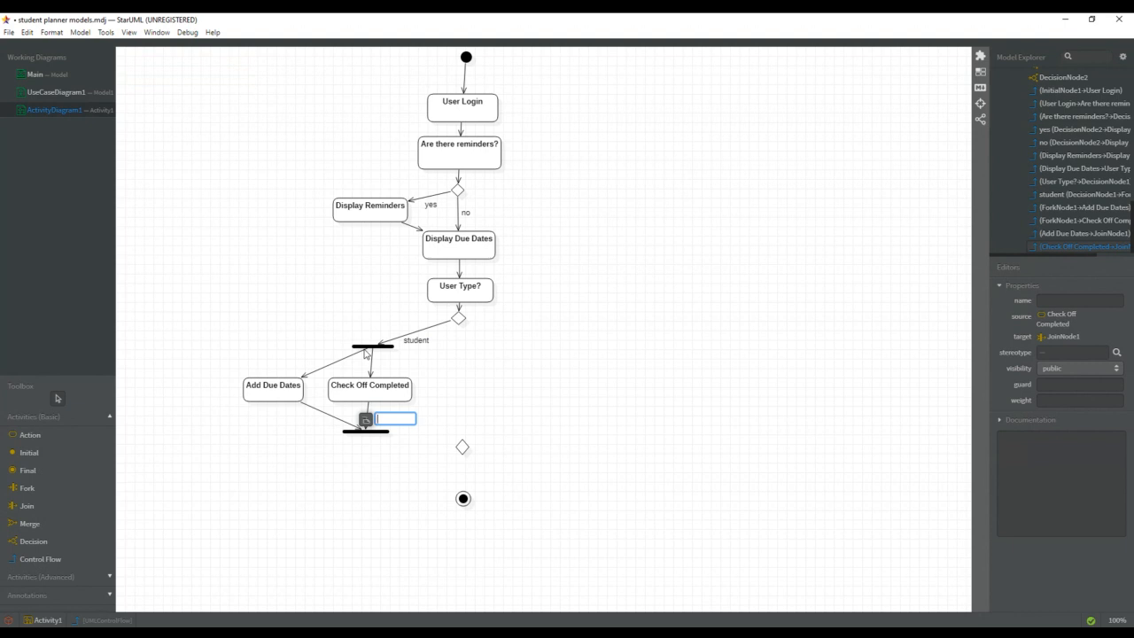
Step: Draw control flows from the join bar and from the user type decision node to the merge node
click(46, 561)
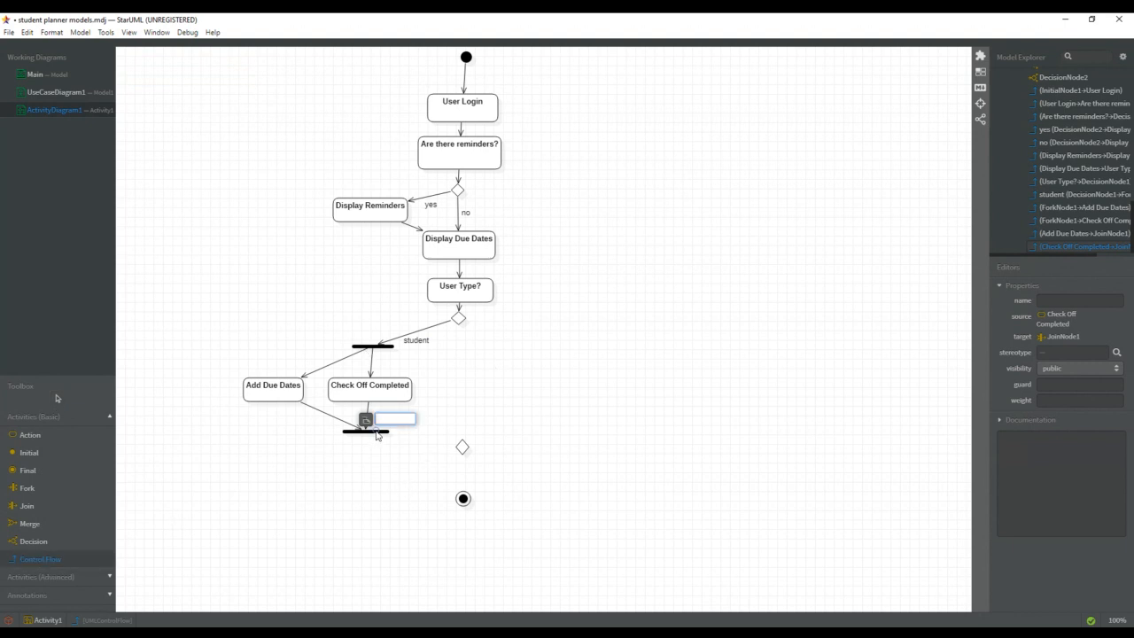
drag(377, 434, 462, 452)
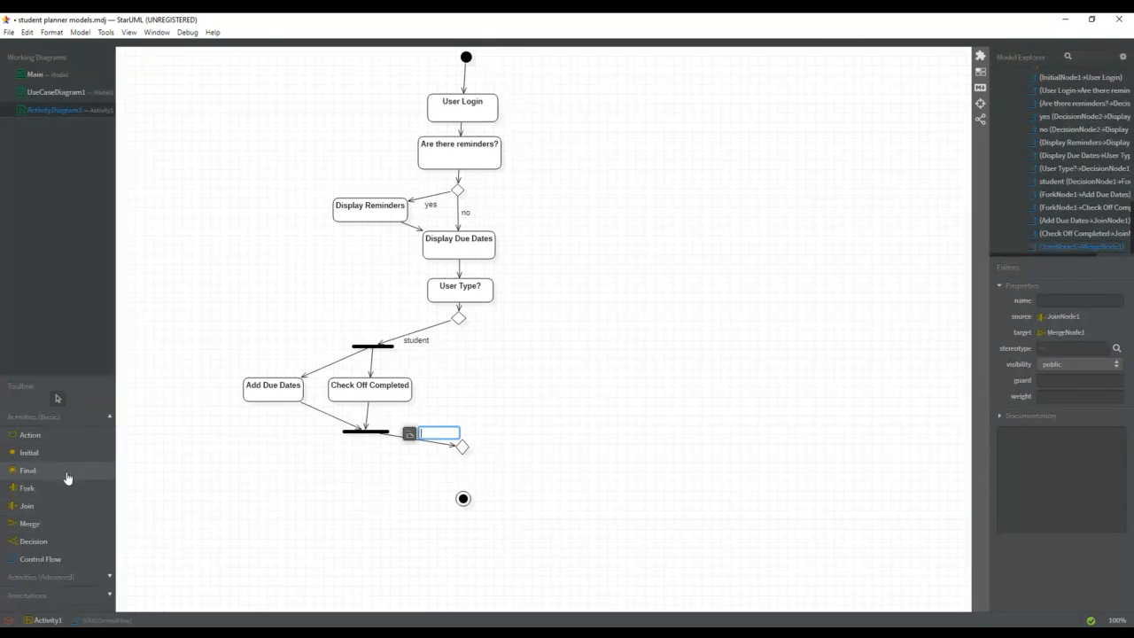
click(43, 559)
drag(458, 320, 461, 448)
click(464, 450)
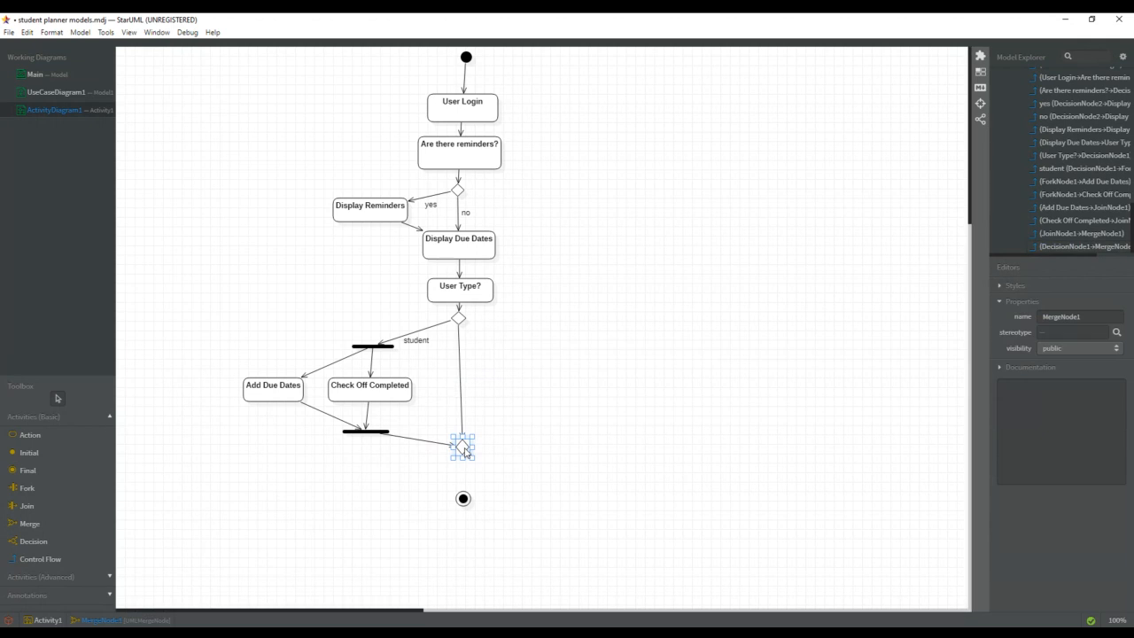
click(509, 431)
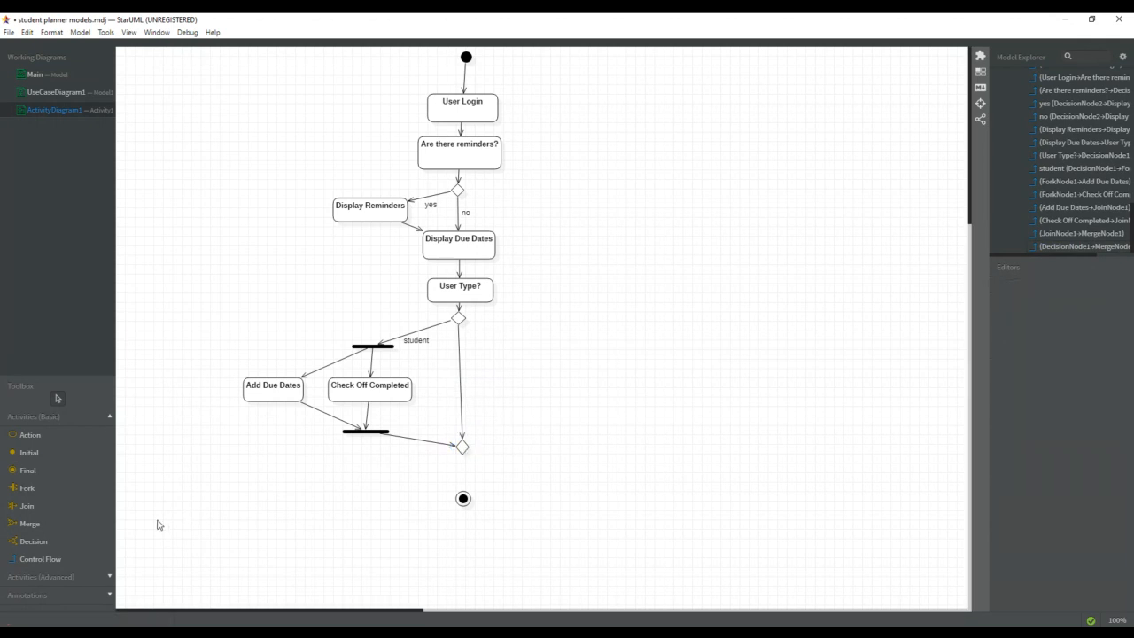
click(31, 559)
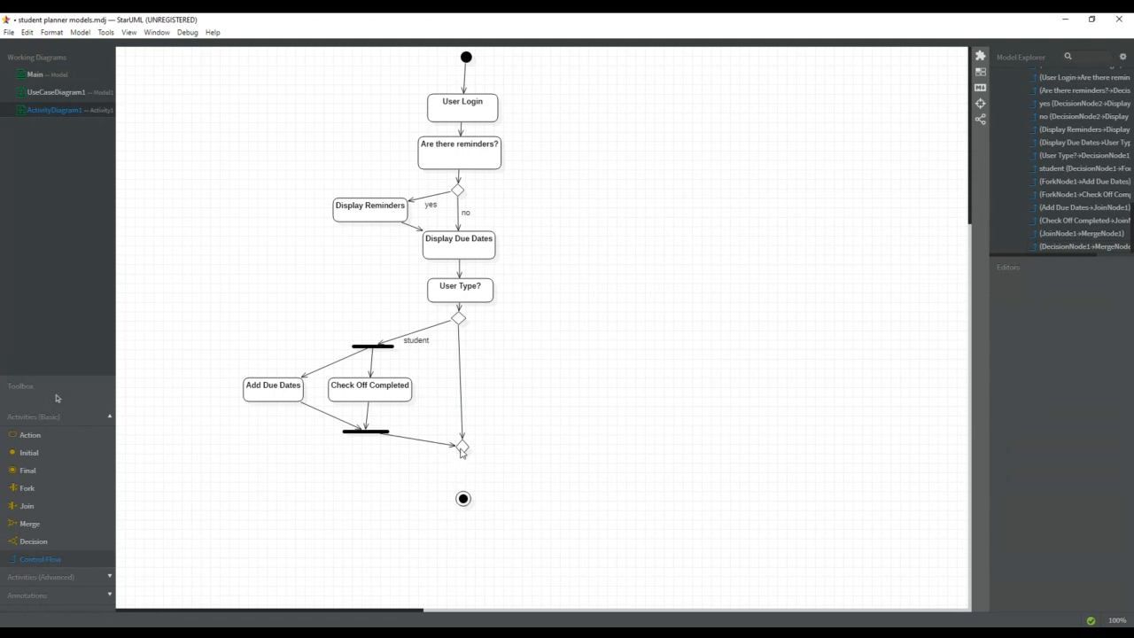
drag(460, 449, 438, 414)
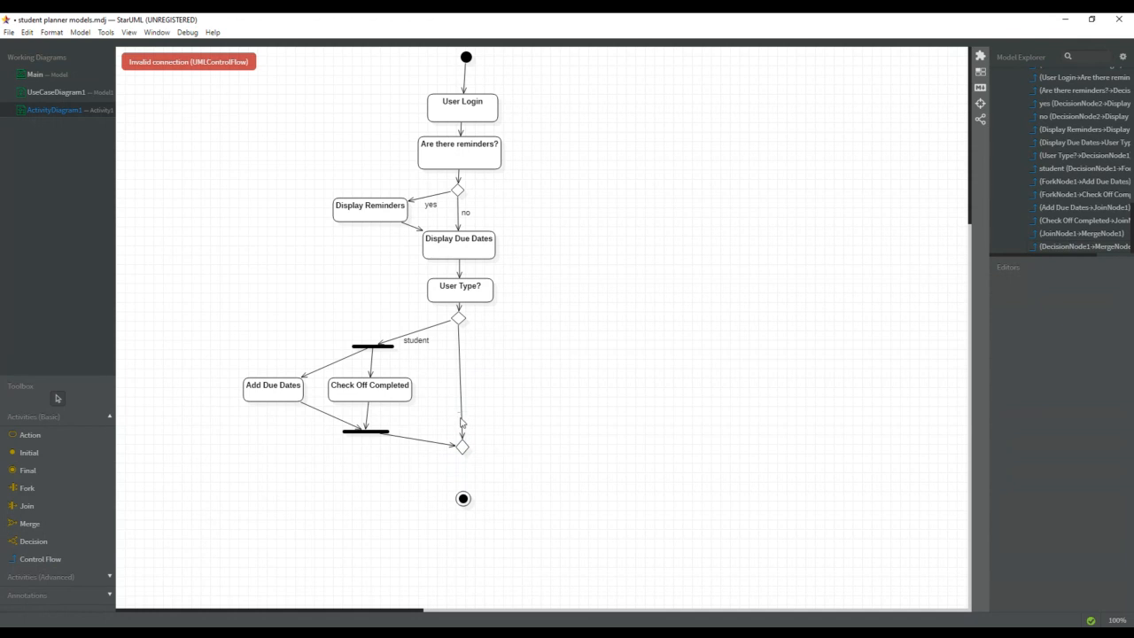
Step: Delete the merge node and add an action named "DIsplay Due Dates" in its place above the final node
click(461, 448)
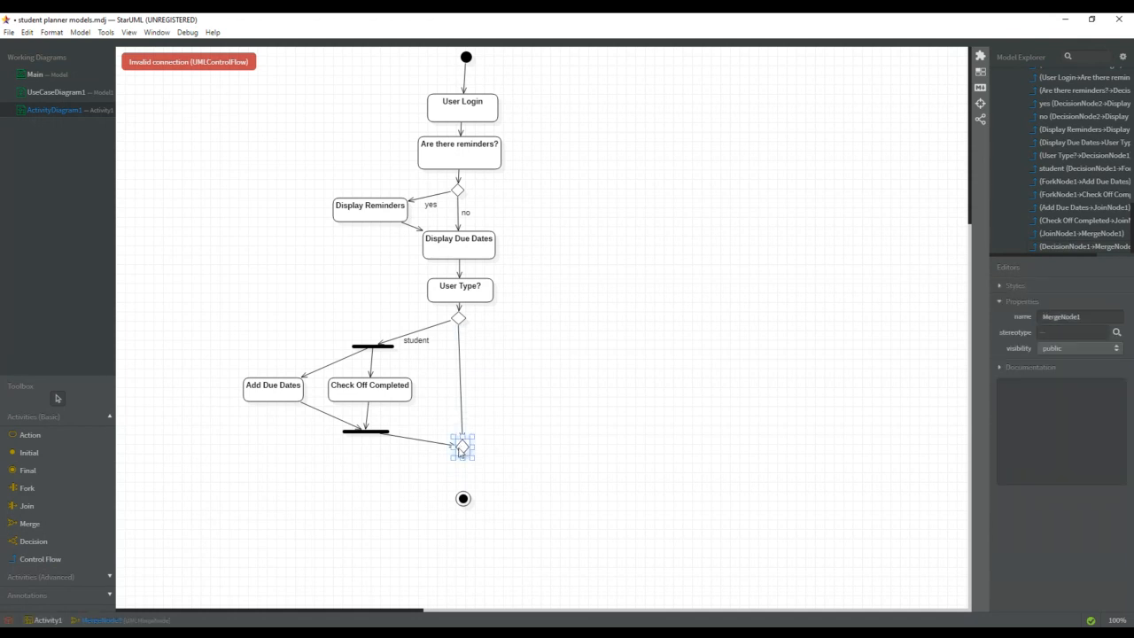
key(Delete)
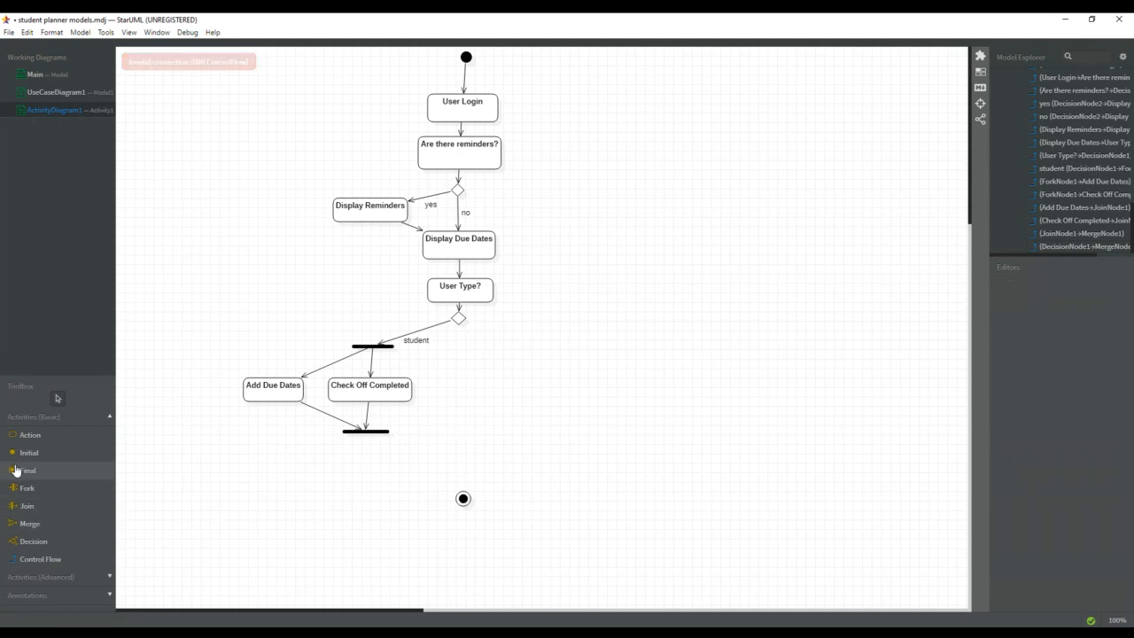
click(24, 435)
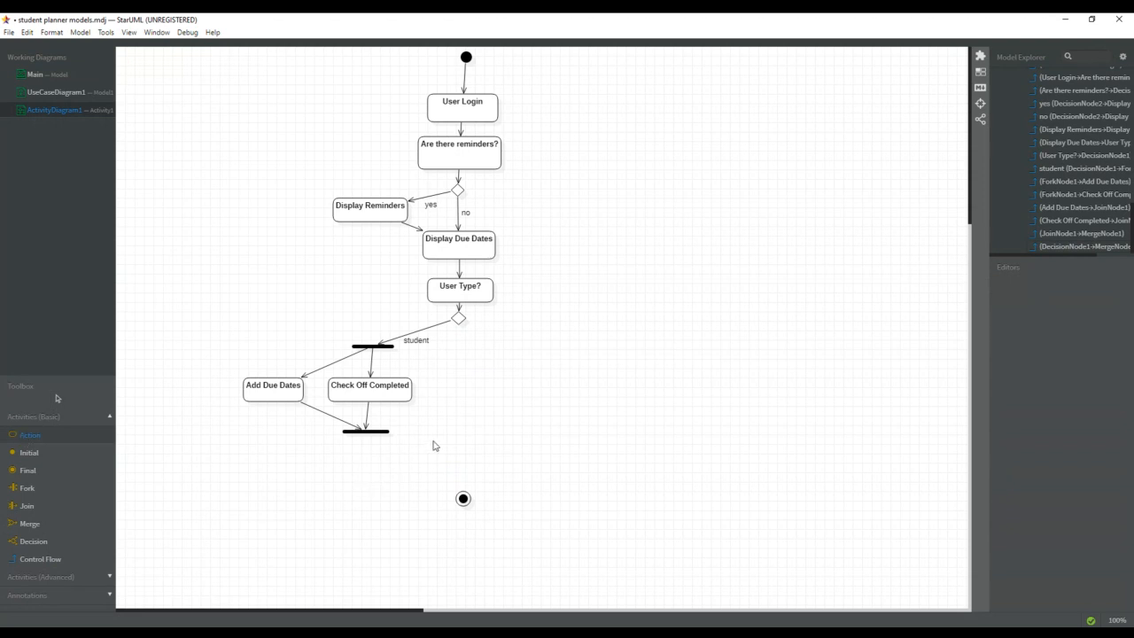
drag(429, 440, 496, 470)
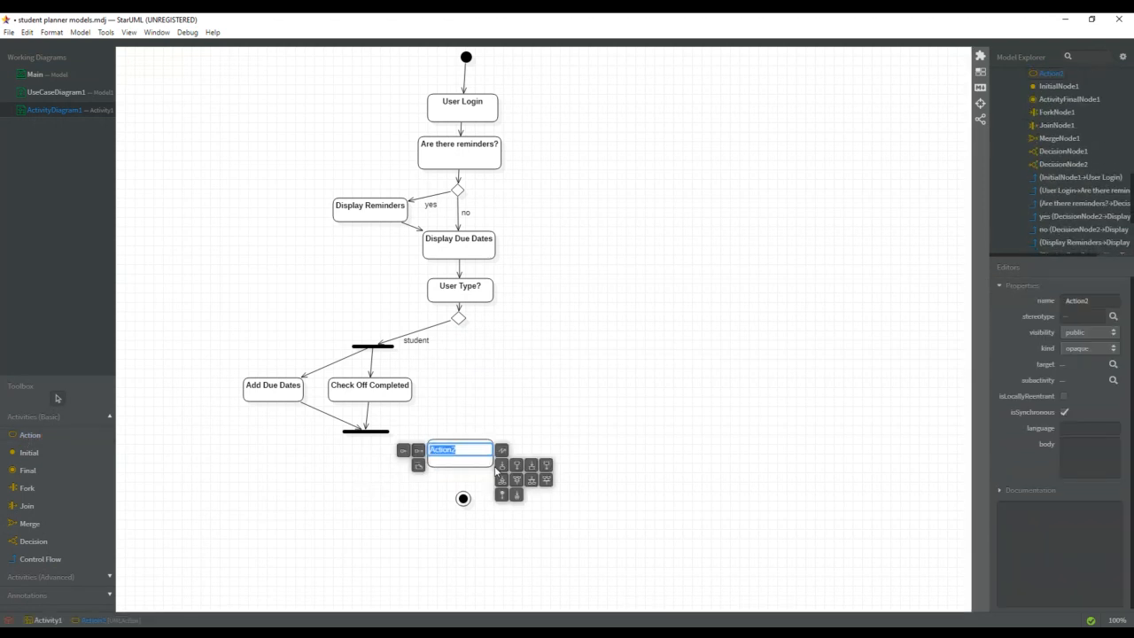
text(D)
text(isplay Updated)
text( DUe d)
key(BackSpace)
key(BackSpace)
key(BackSpace)
key(BackSpace)
key(BackSpace)
text(Due Dates)
click(476, 408)
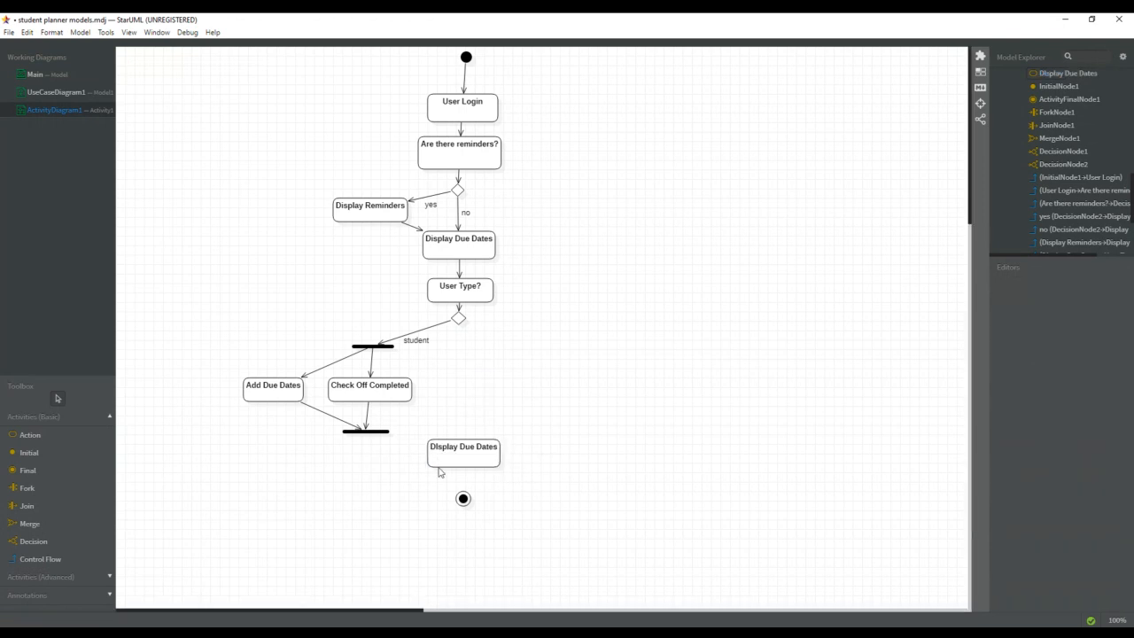
Step: Correct the capitalization of the new lower action's name to "Display Due Dates"
double_click(441, 449)
click(435, 449)
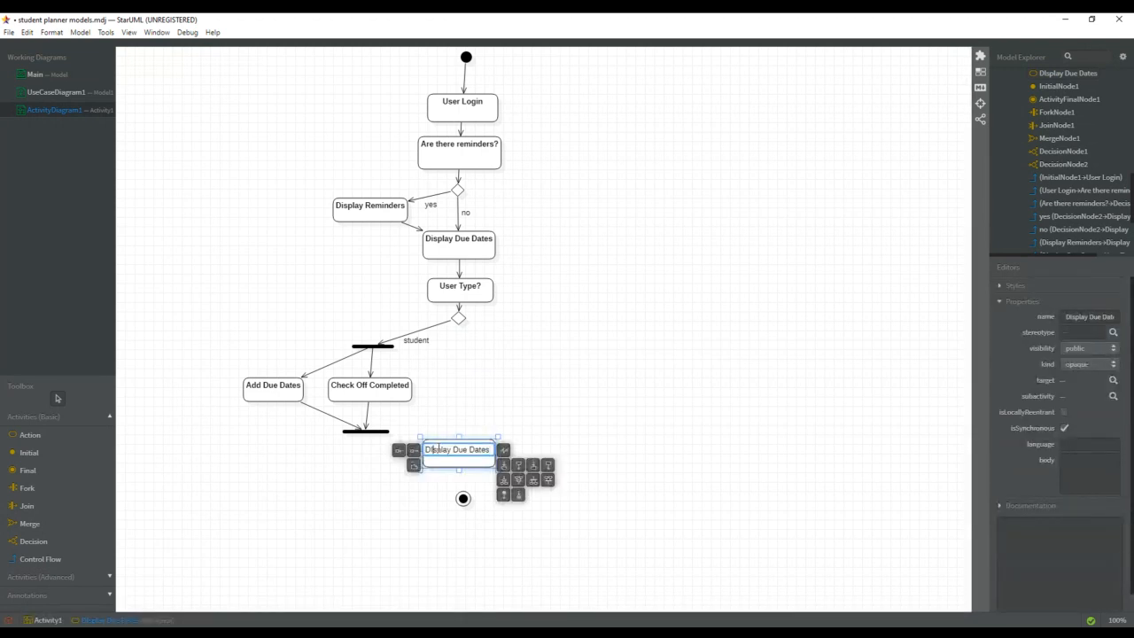
key(BackSpace)
text(i)
click(352, 504)
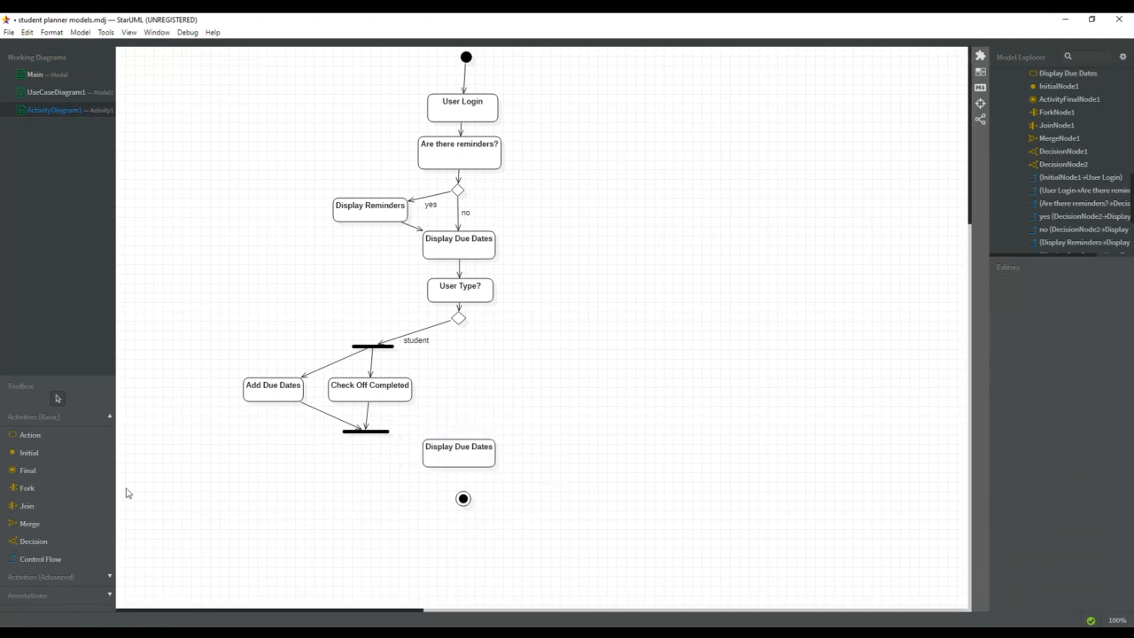
Step: Draw a control flow named "parent" from the user type decision node to the lower Display Due Dates action
click(40, 558)
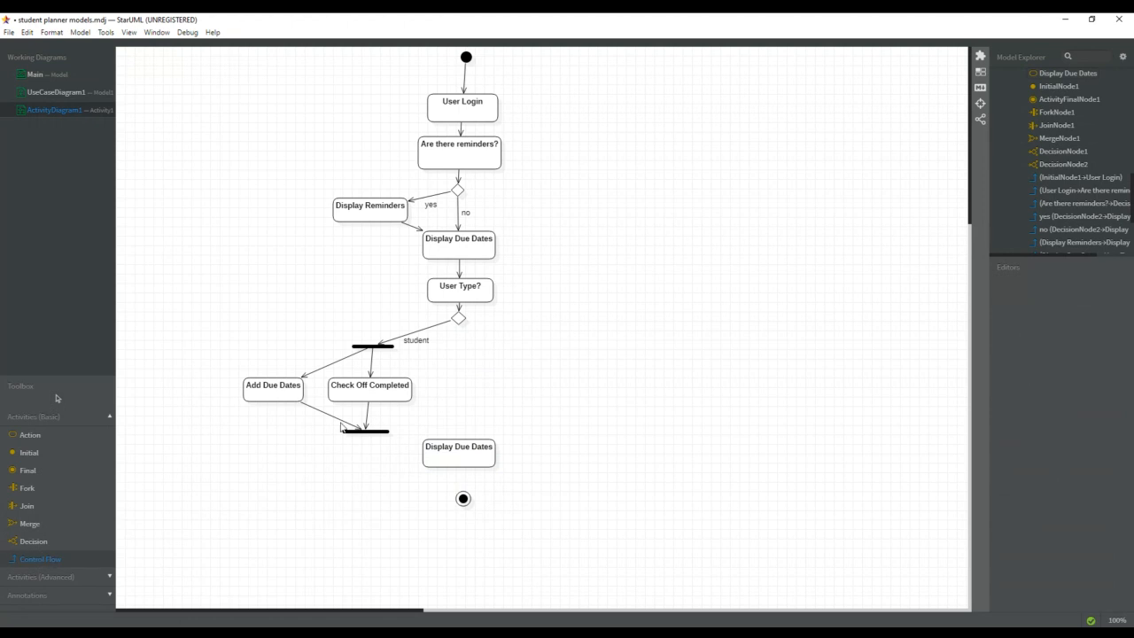
drag(461, 324, 460, 451)
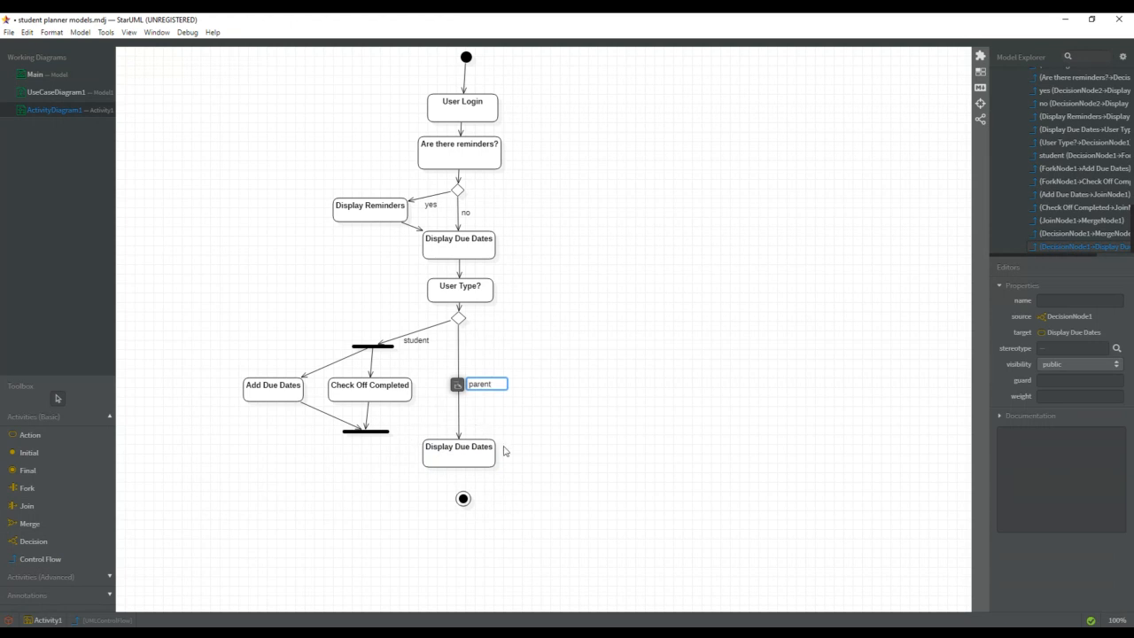
Step: Draw control flows from the join bar to the lower Display Due Dates action and from that action to the final node
click(53, 559)
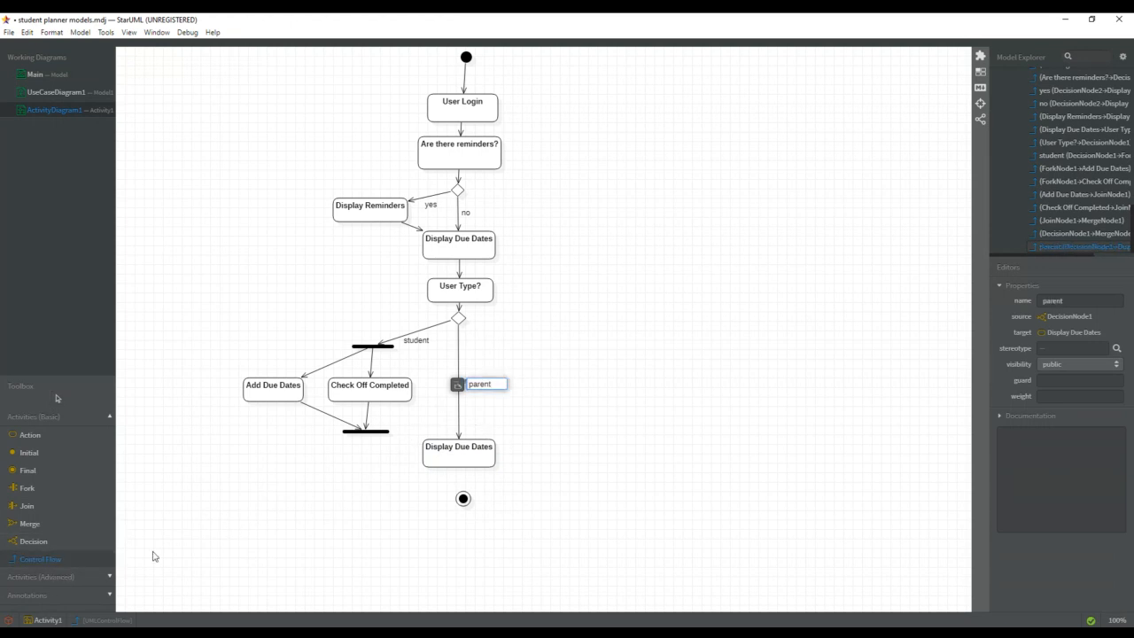
drag(376, 436, 426, 452)
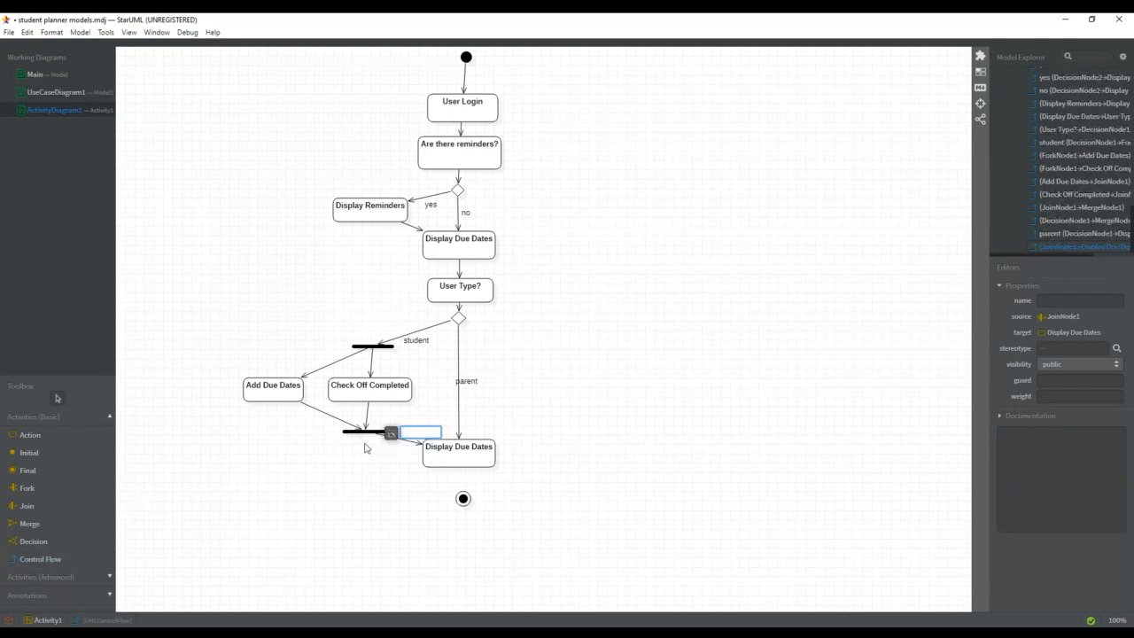
click(41, 558)
drag(459, 459, 462, 499)
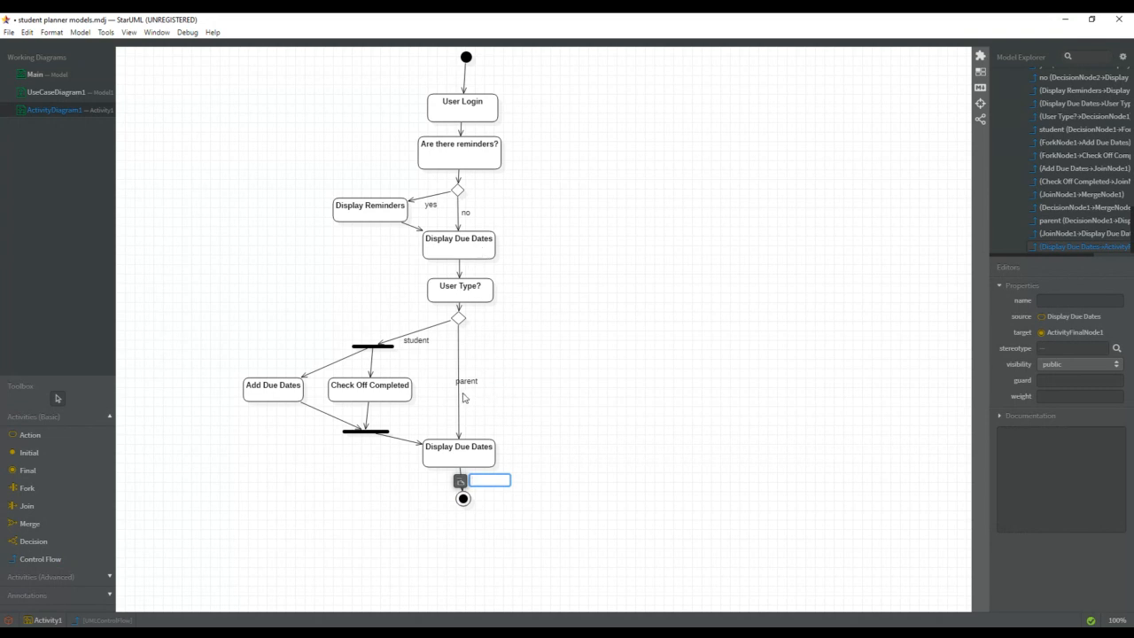
Step: Move Check Off Completed and Add Due Dates to sit evenly below the fork bar, and align the initial node above User Login
drag(381, 399, 414, 399)
drag(266, 393, 316, 393)
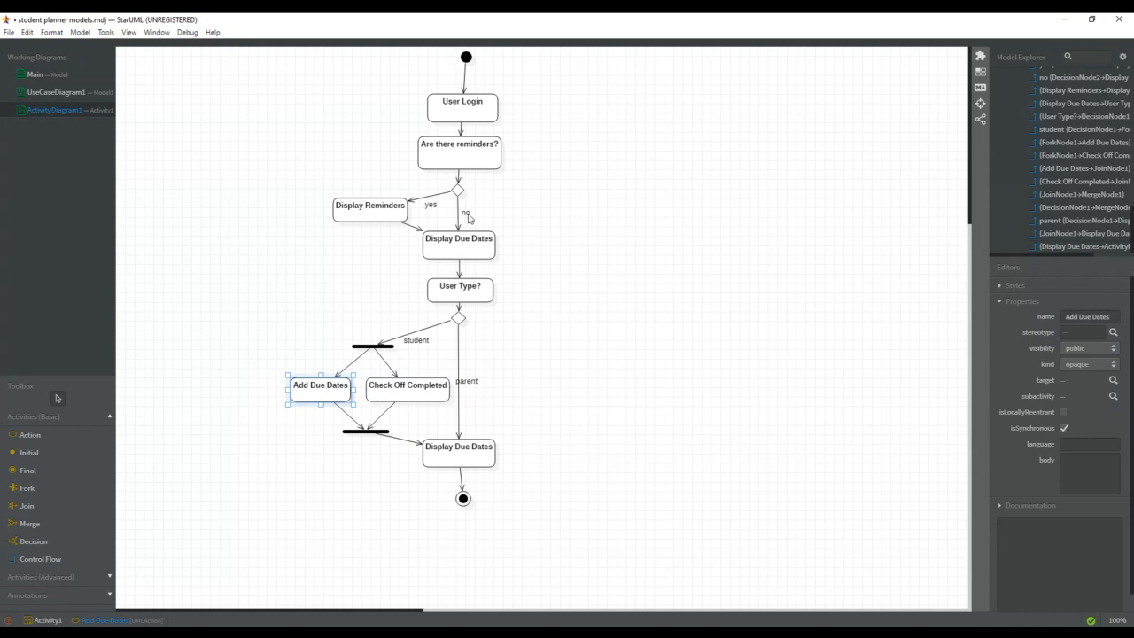
click(463, 67)
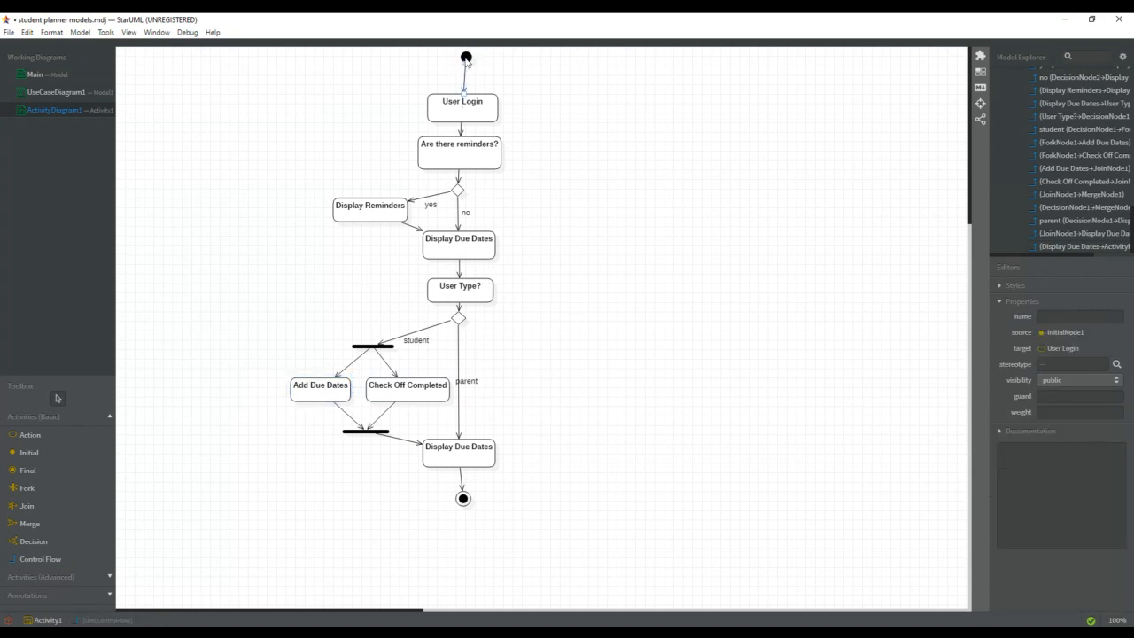
drag(466, 59, 467, 73)
click(551, 359)
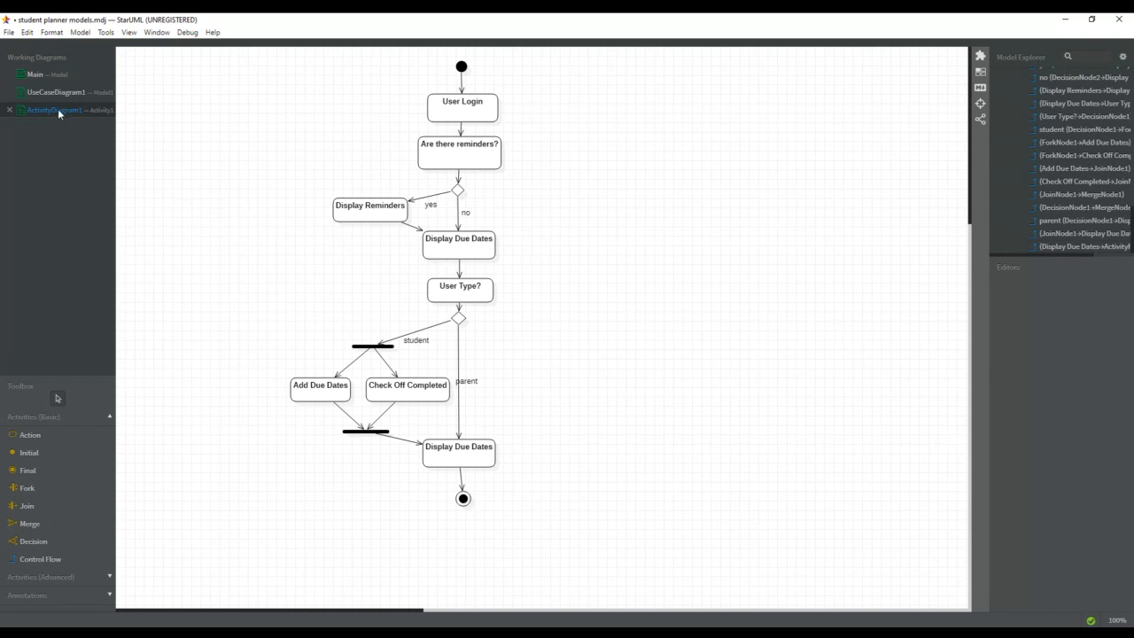
Step: Save the project and export the activity diagram as a PNG named "main ac" in the school planner project folder
click(9, 31)
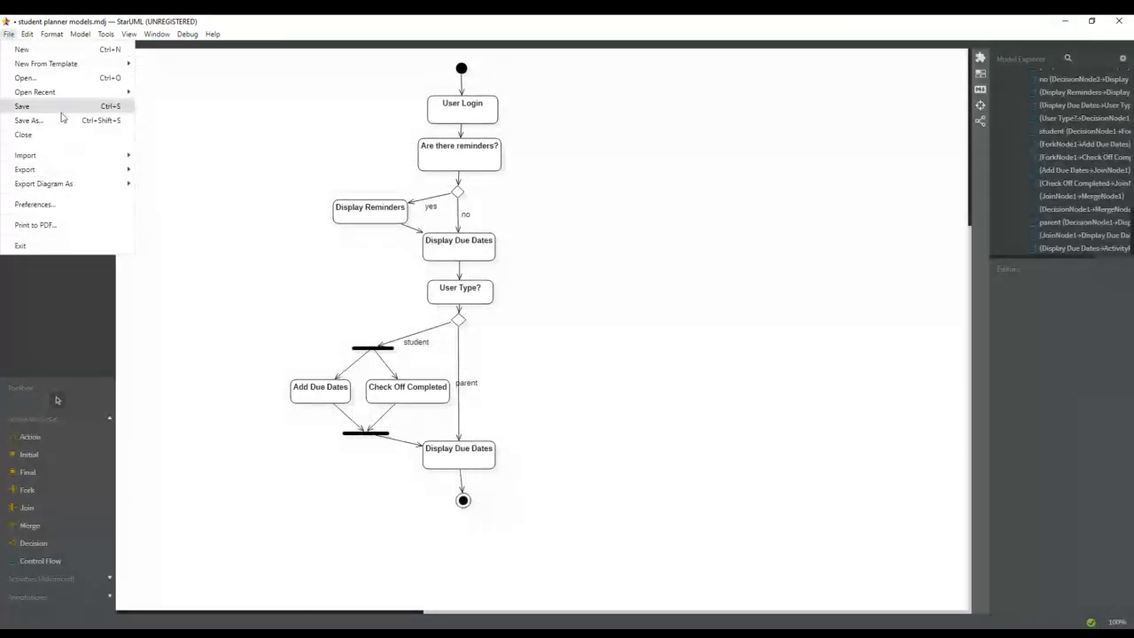
click(31, 104)
click(10, 34)
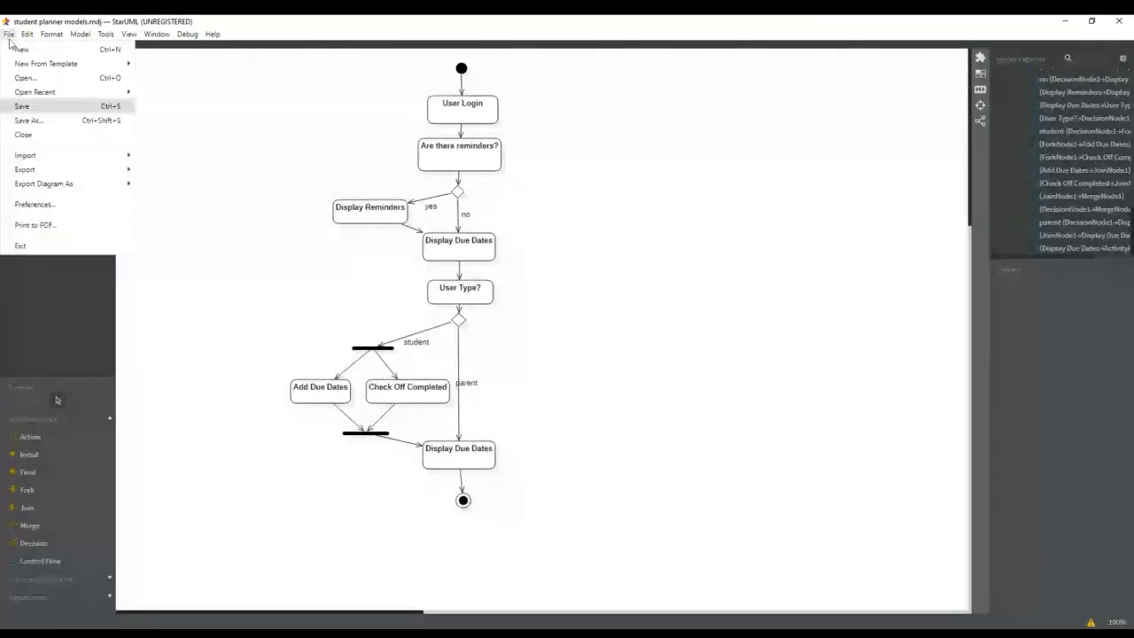
mouse_move(53, 182)
click(156, 183)
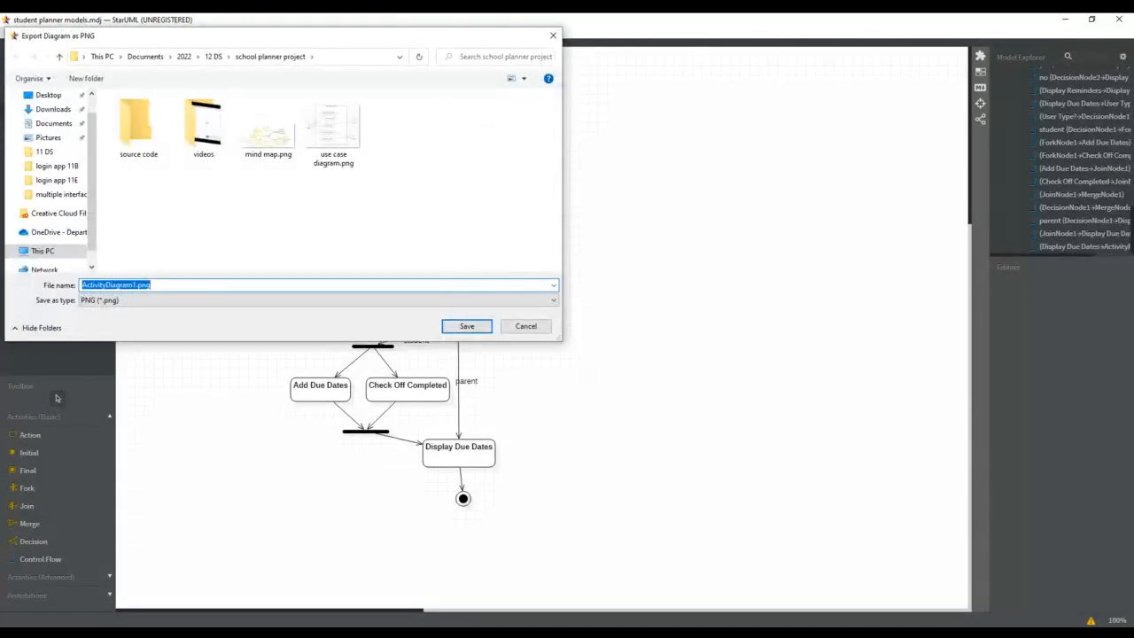
text(main ac)
click(466, 327)
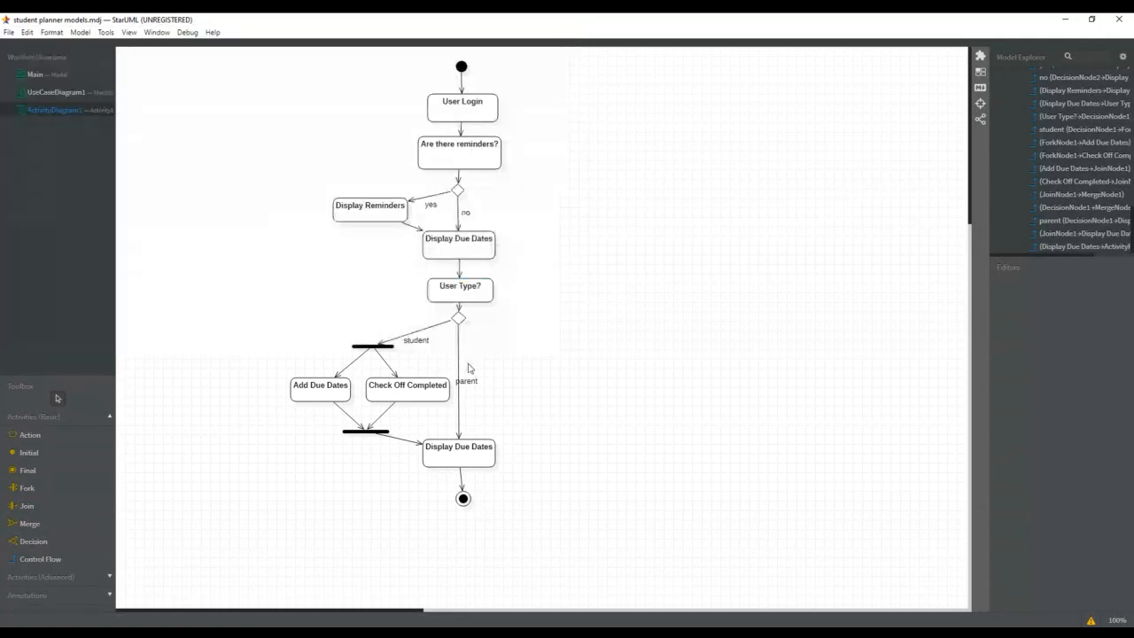
Step: Add a second activity diagram to the project, check the first one for reference, and return to the new blank diagram
click(11, 34)
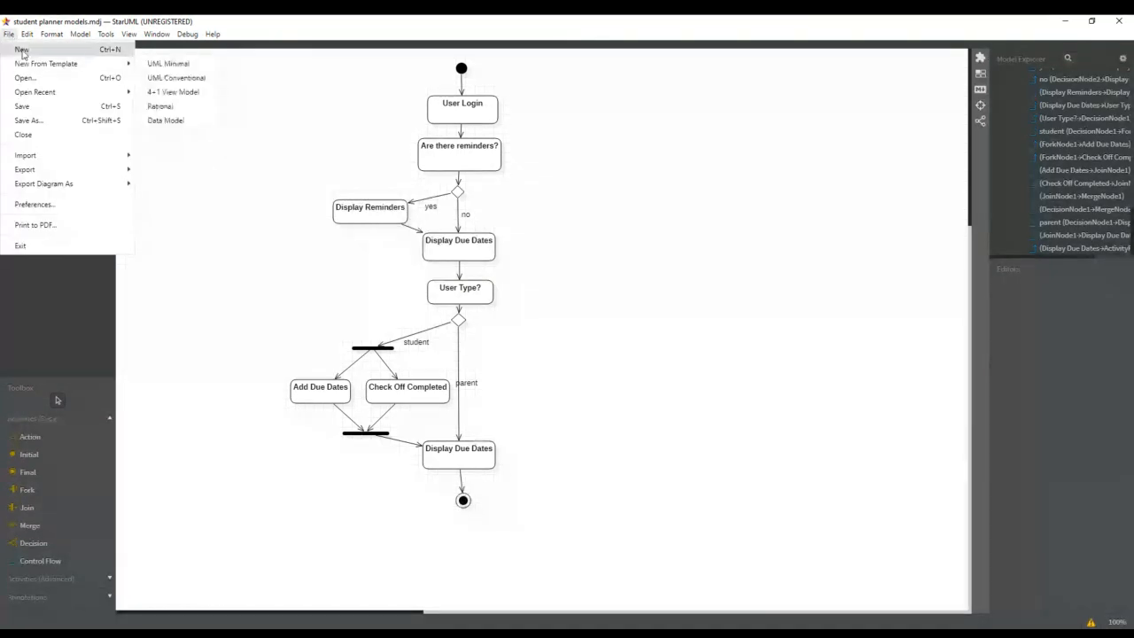
mouse_move(80, 34)
mouse_move(101, 48)
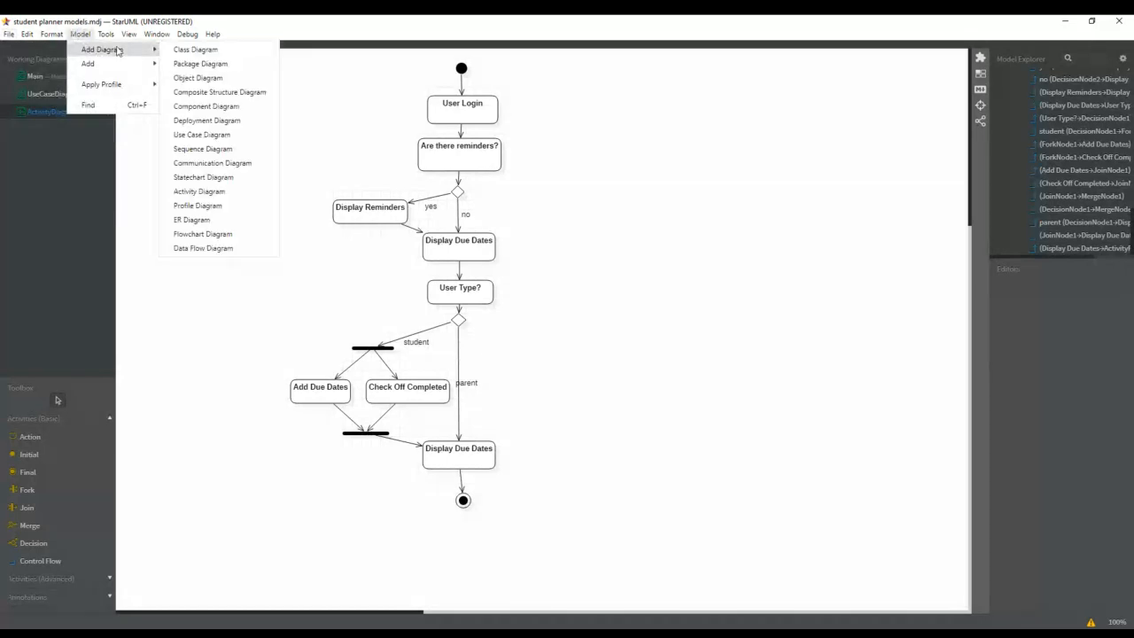
click(226, 190)
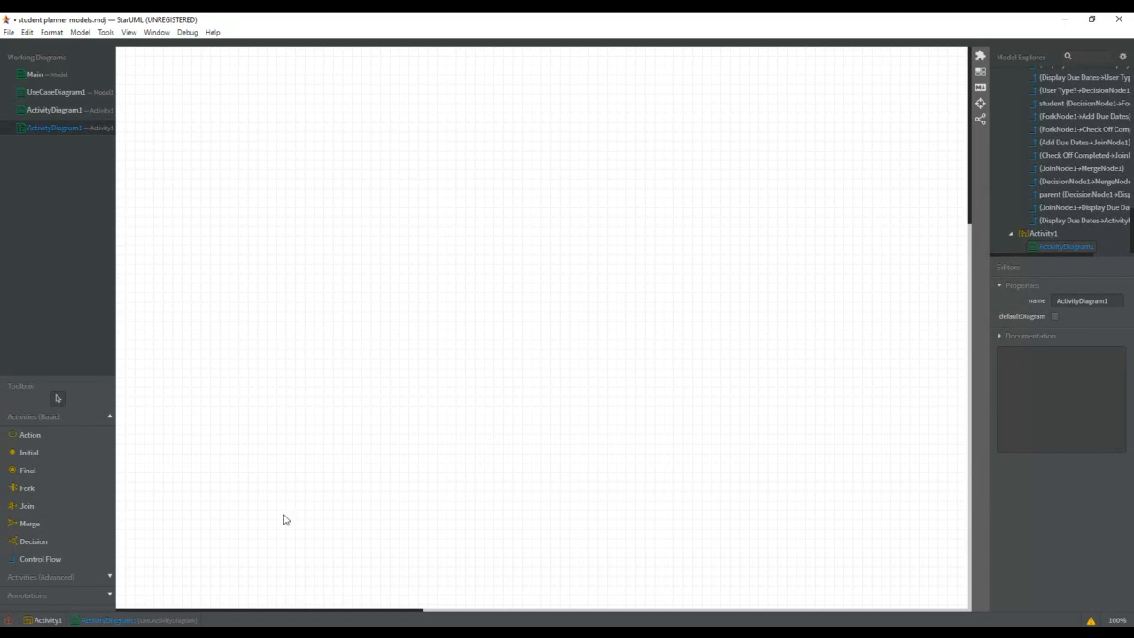
click(62, 112)
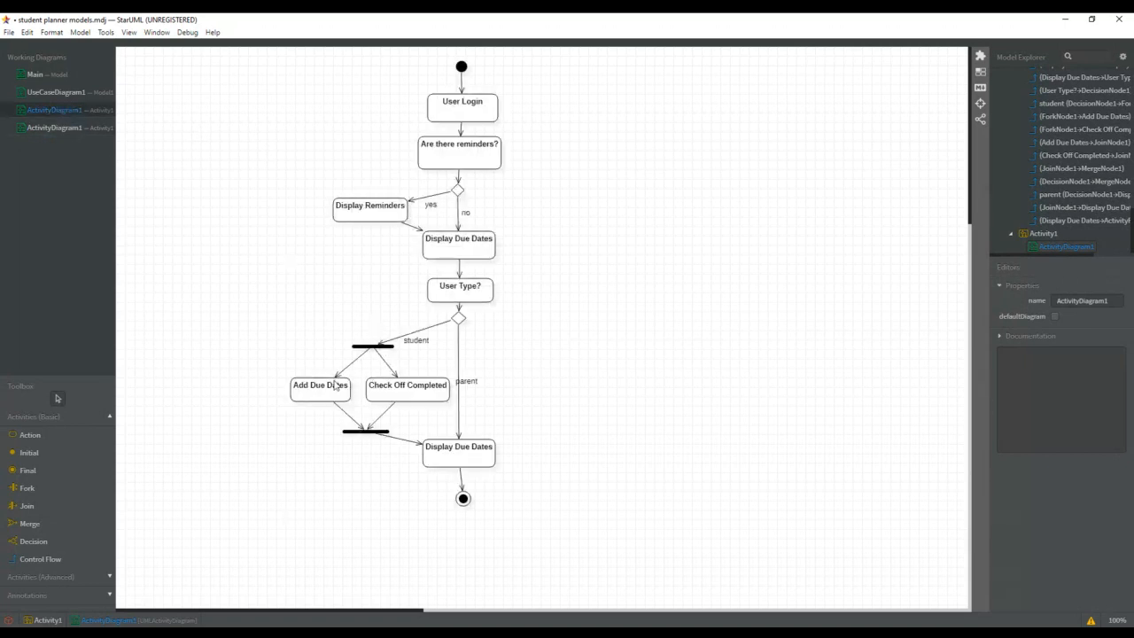
click(77, 128)
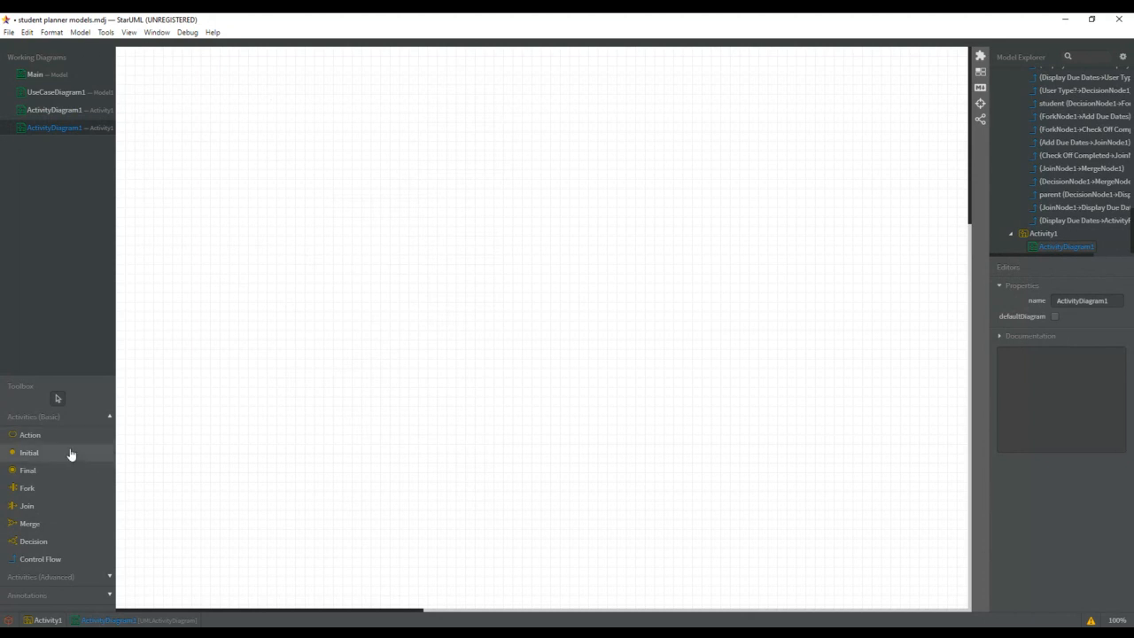
Step: Place an initial node near the top of the new diagram and a final node near its bottom
click(29, 454)
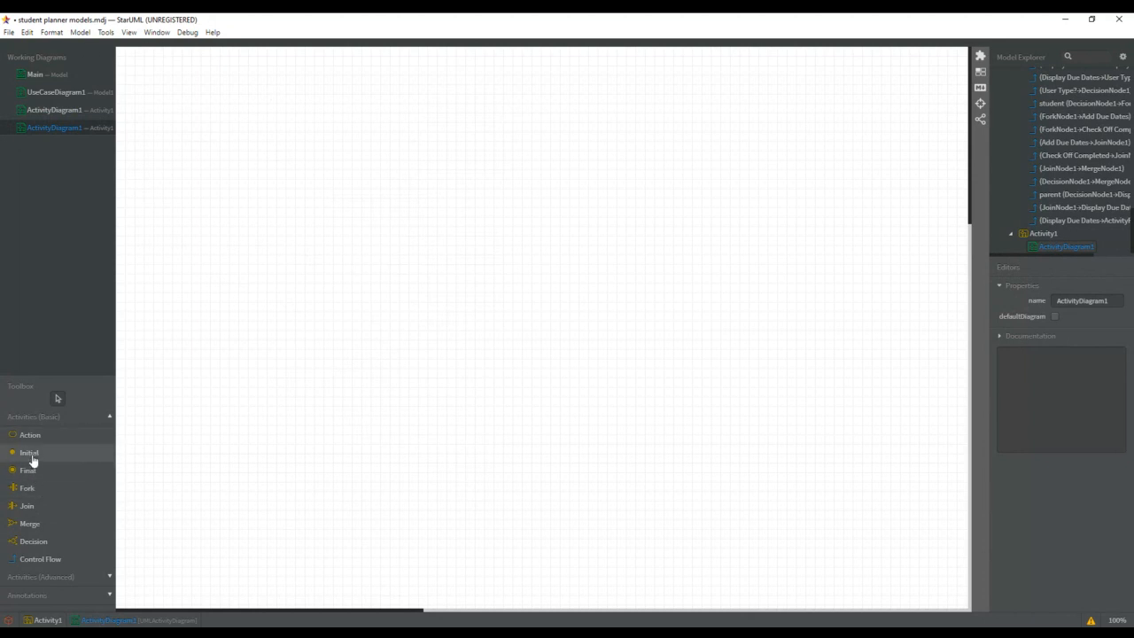
click(410, 81)
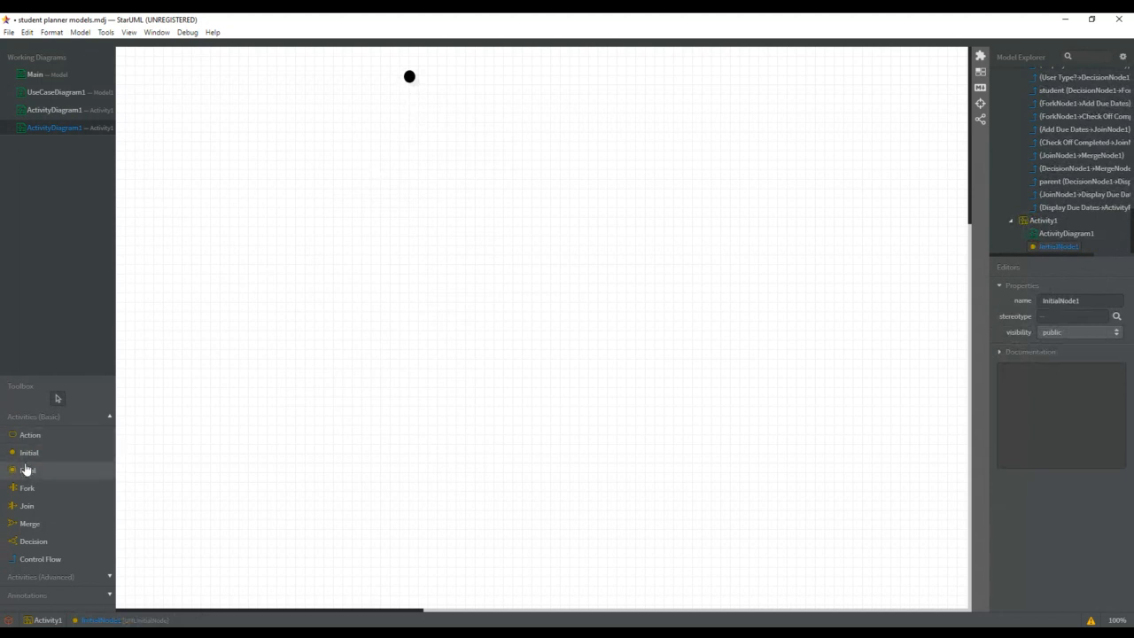
click(416, 509)
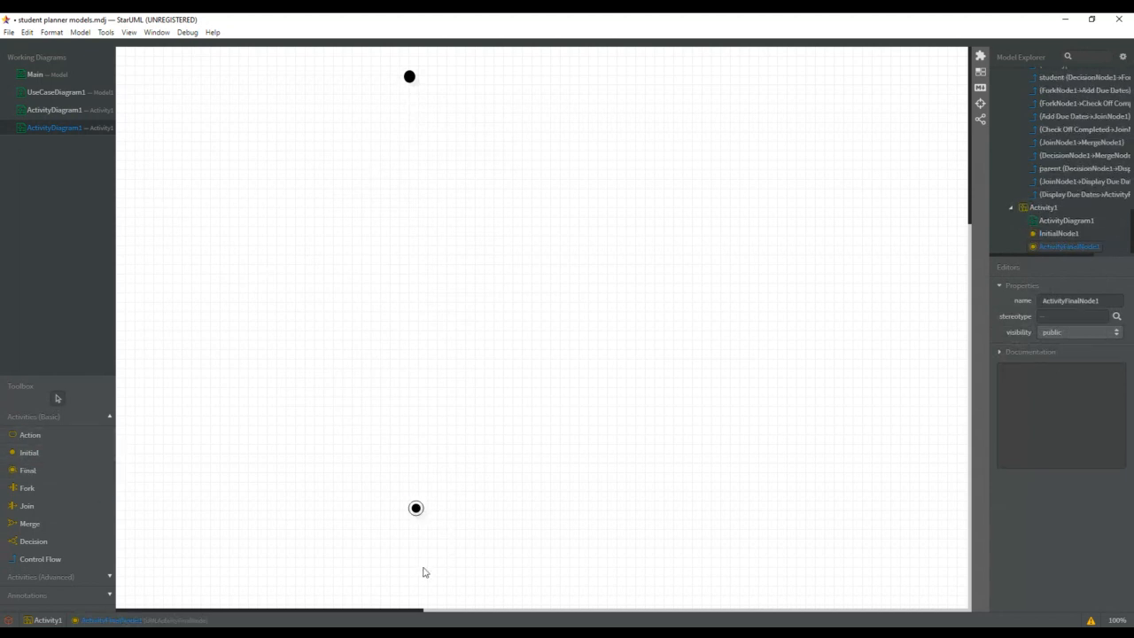
Step: Add an action named "Input Information" below the initial node
click(40, 437)
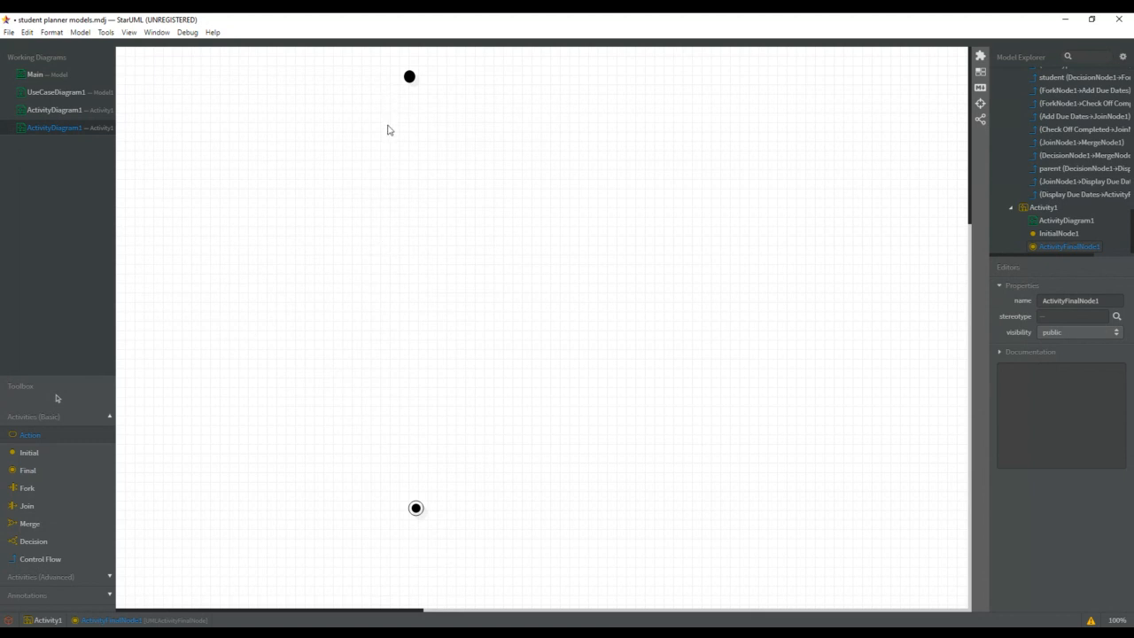
drag(386, 126, 441, 161)
drag(435, 157, 435, 157)
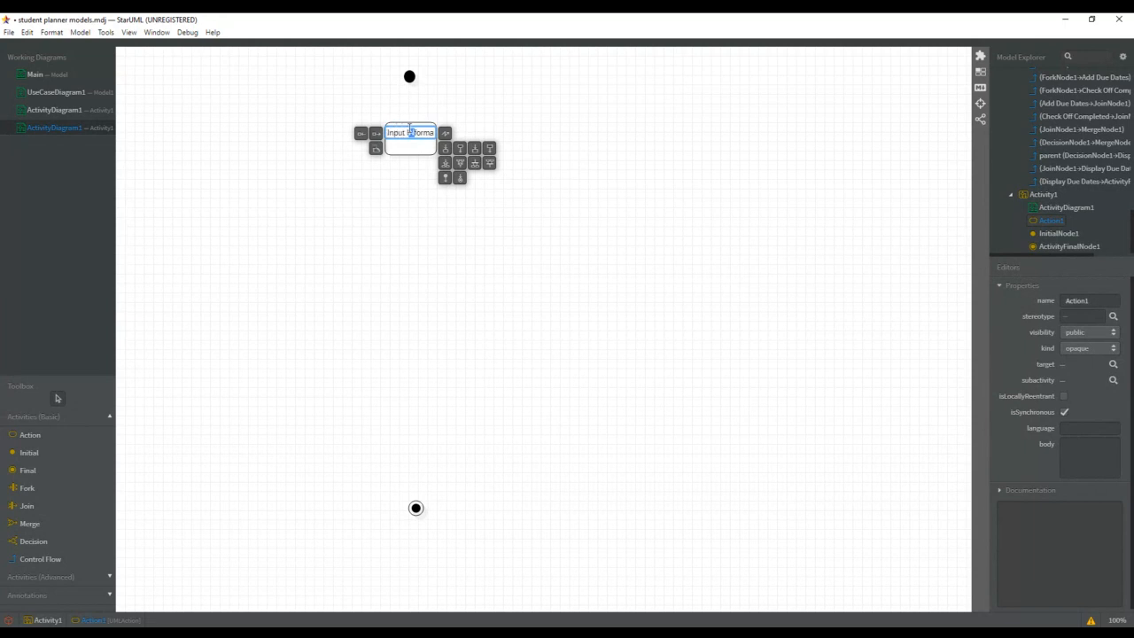
click(420, 229)
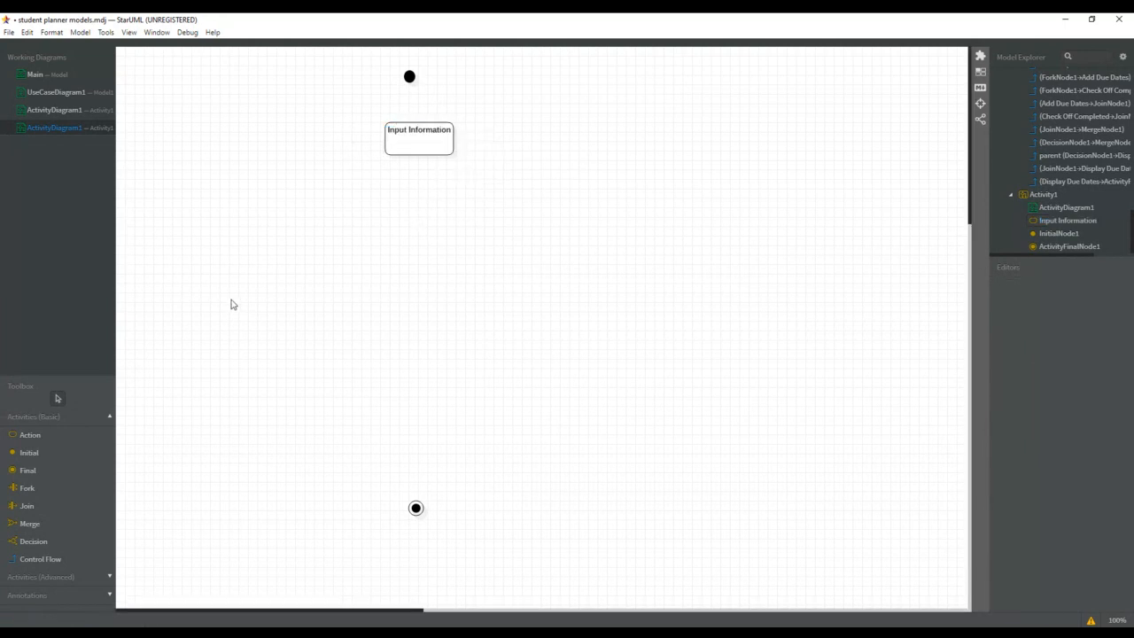
Step: Center the Input Information action under the initial node and rename it "User Input Information"
click(426, 143)
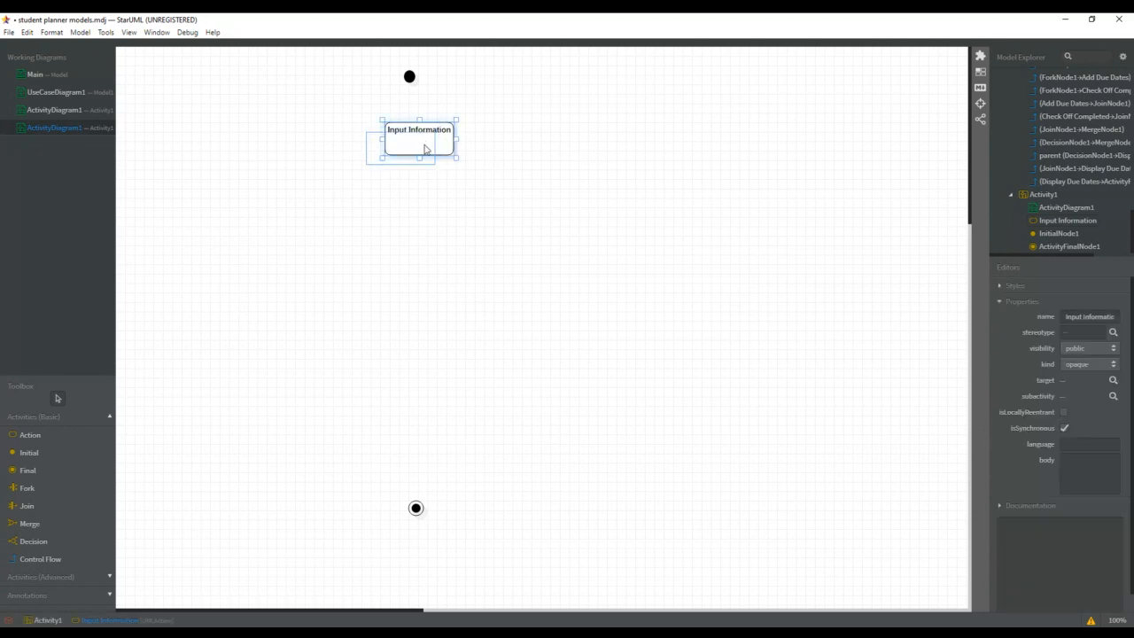
drag(425, 149, 424, 151)
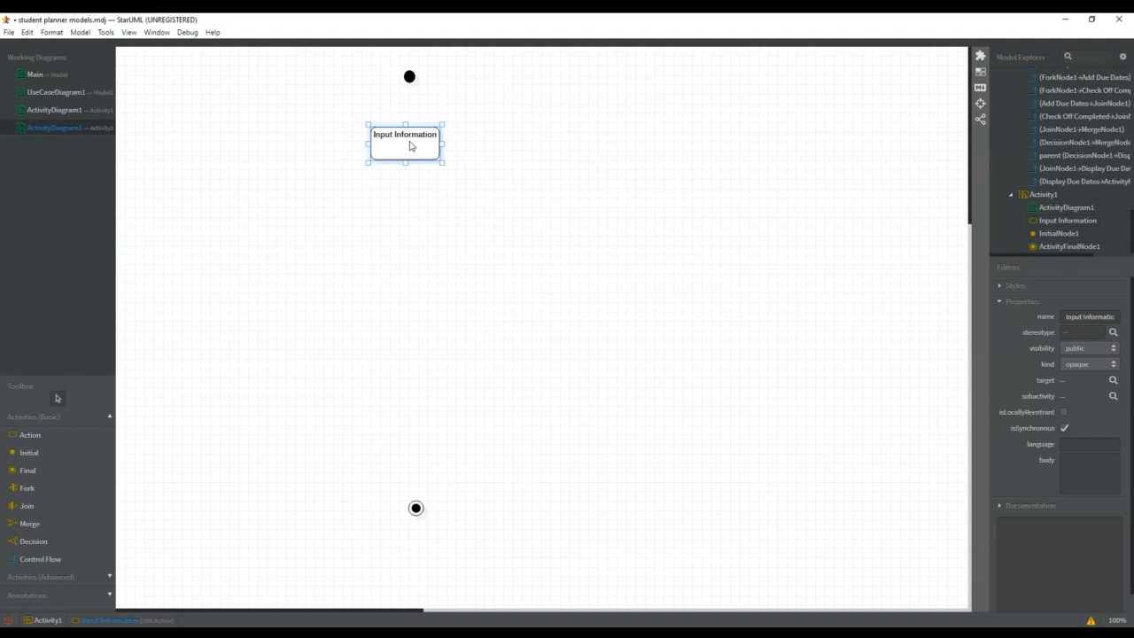
double_click(375, 136)
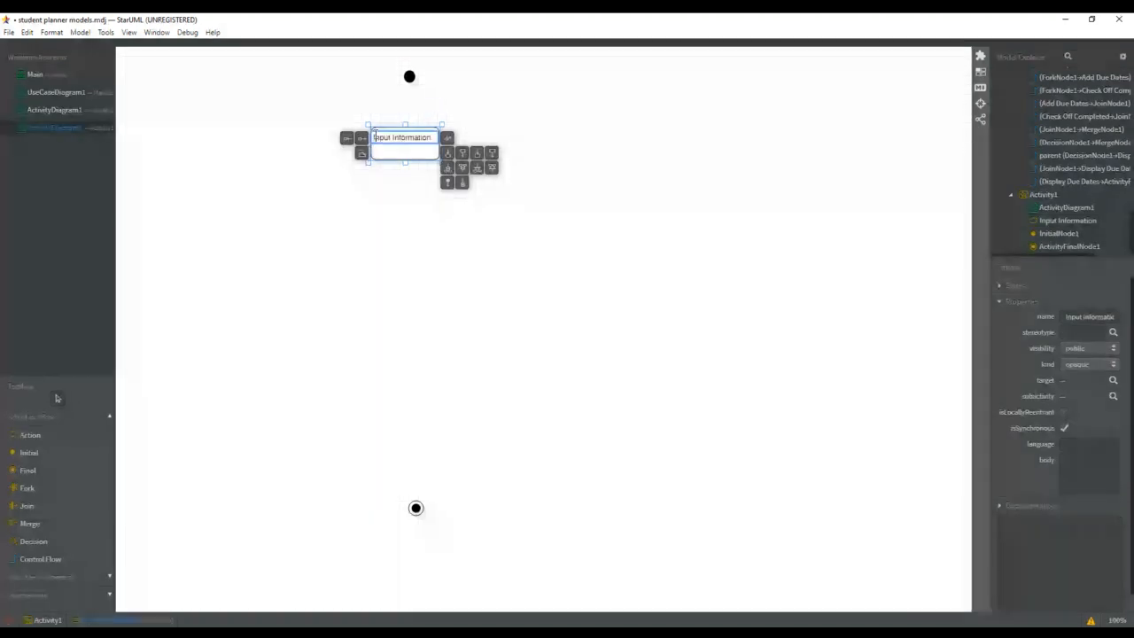
text(USer)
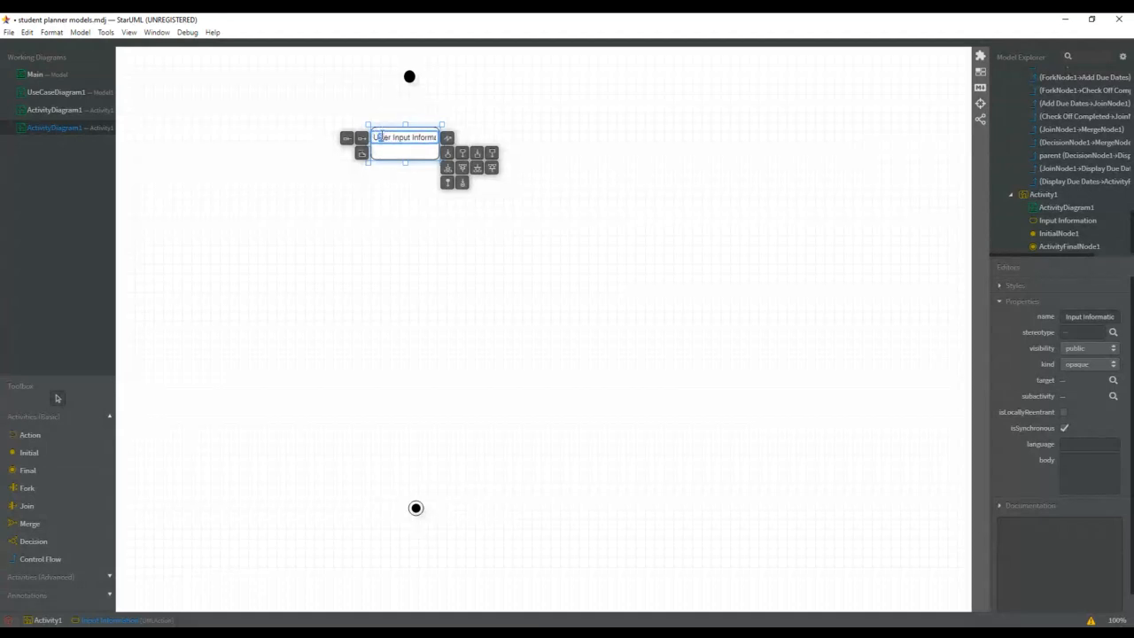
click(394, 219)
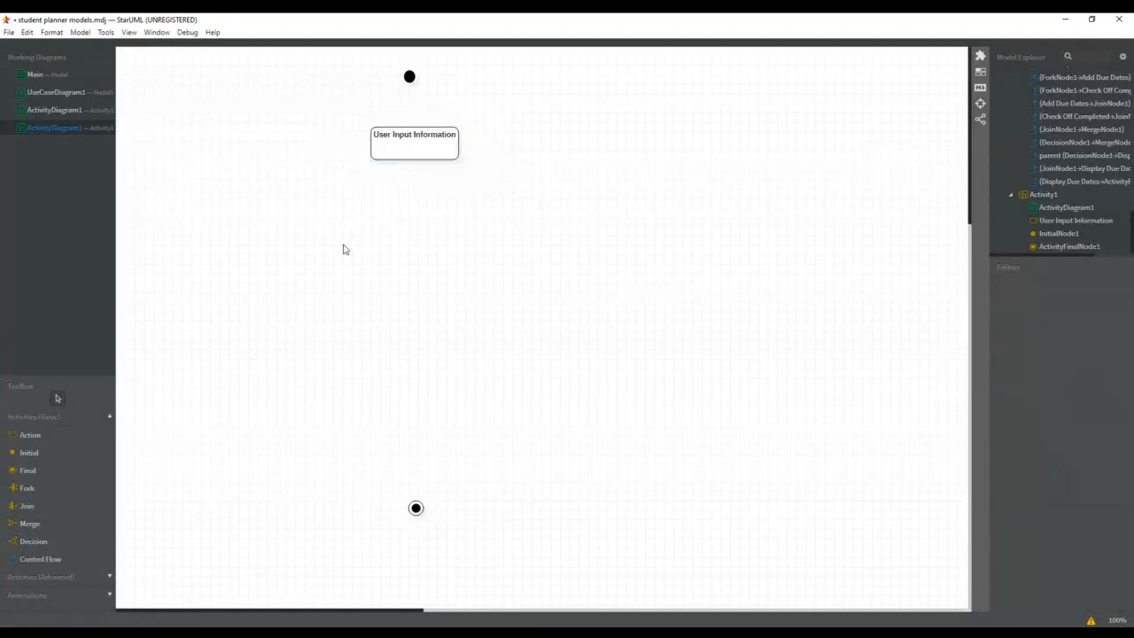
Step: Add an action named "Display User Input" below the User Input Information action
click(29, 436)
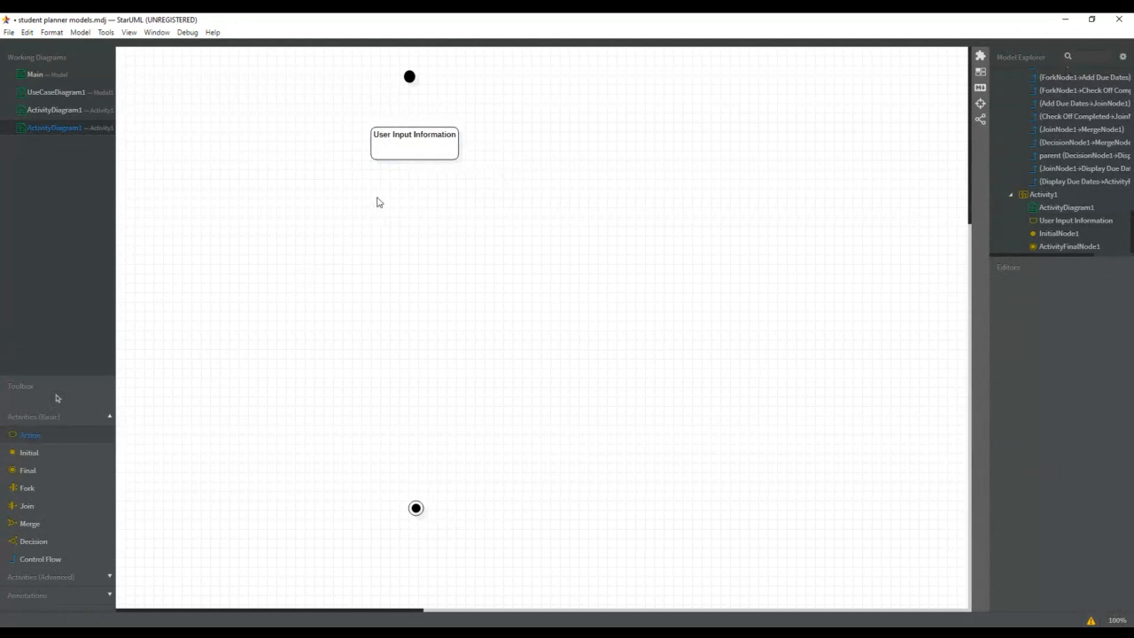
drag(377, 202, 452, 227)
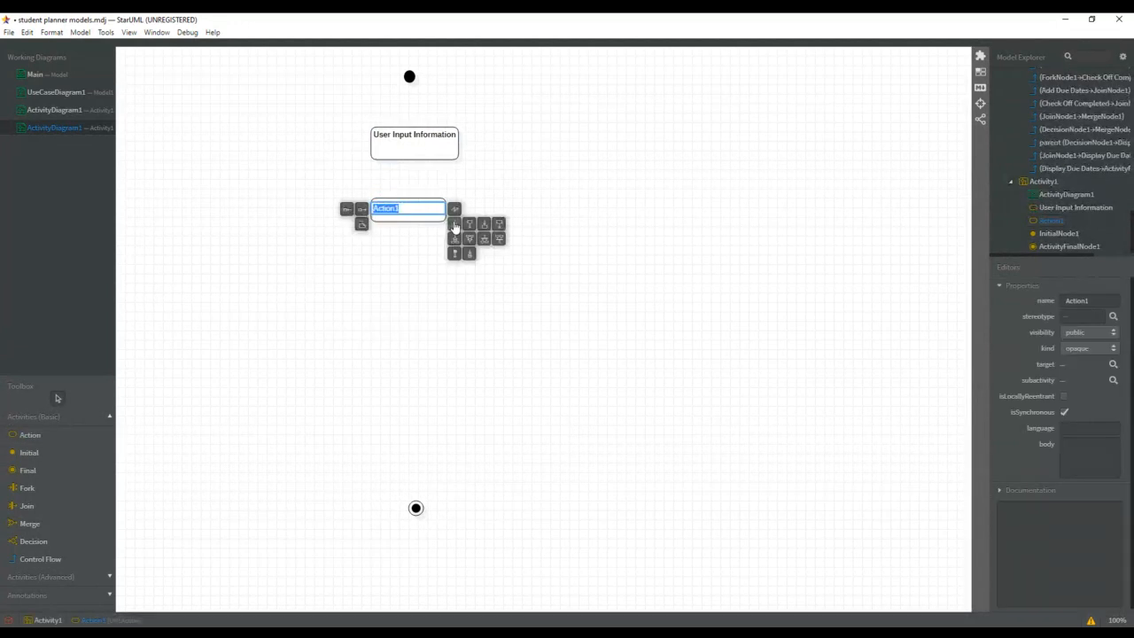
text(Display User Input)
click(409, 262)
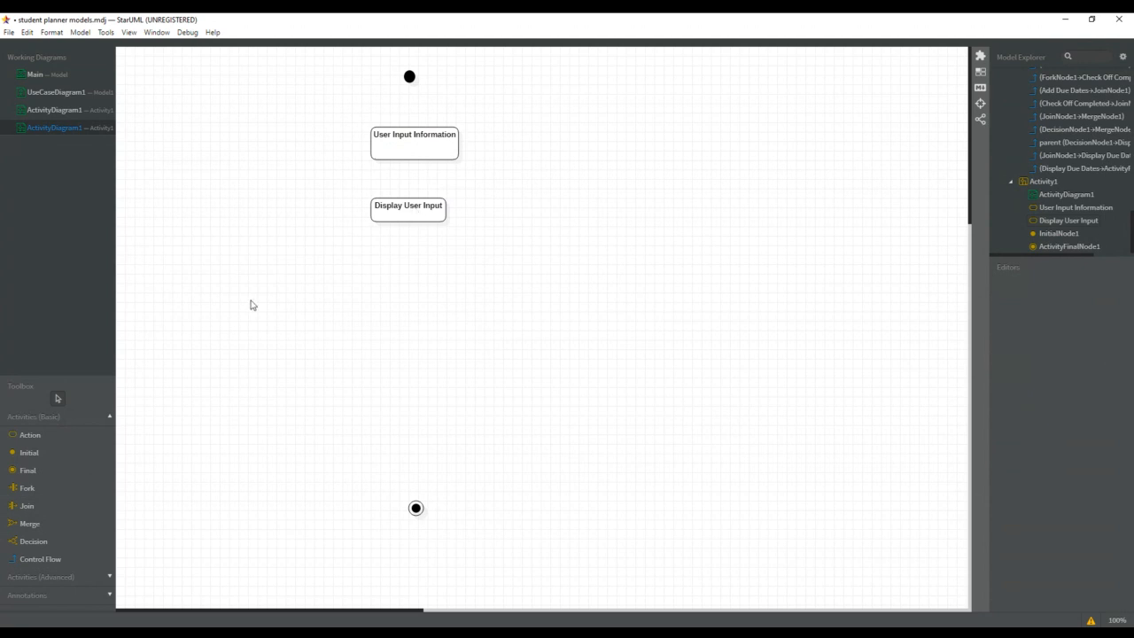
Step: Add an action named "Confirm Input" below the Display User Input action
click(31, 438)
drag(371, 260, 448, 294)
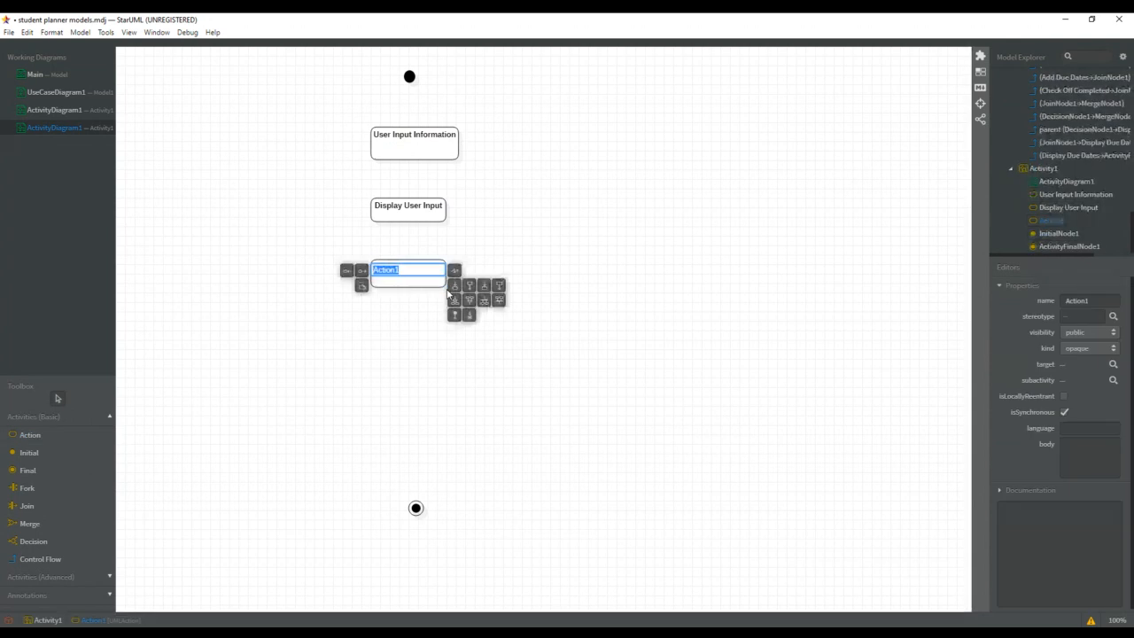
text(Confirm Input)
click(413, 321)
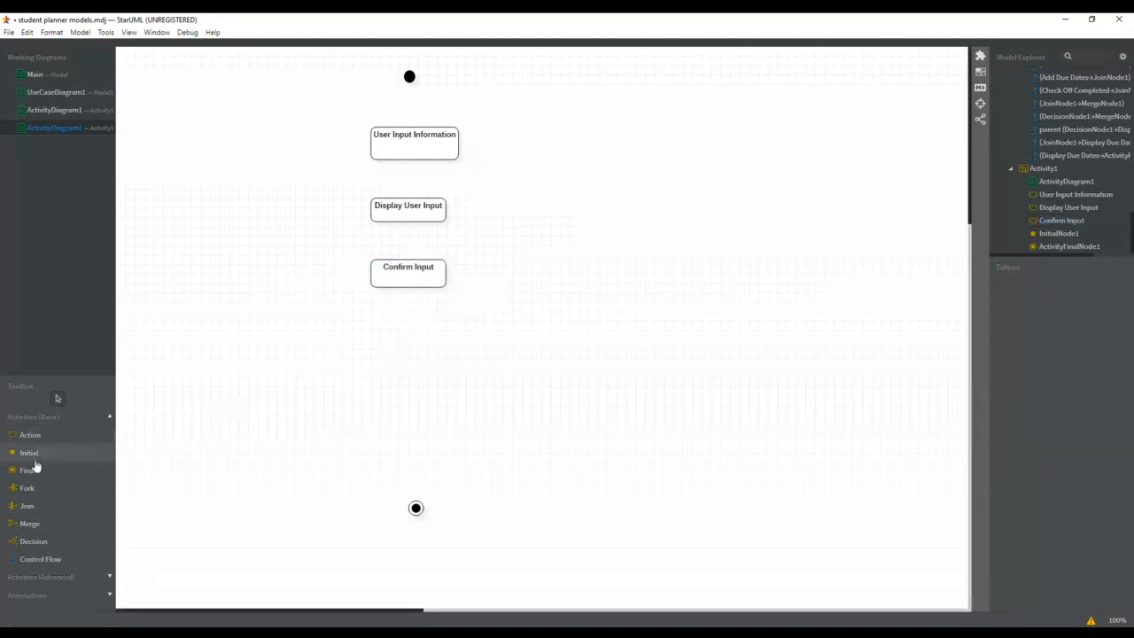
Step: Add a decision node below the Confirm Input action and an action named "Add Data to System" beneath it
click(41, 542)
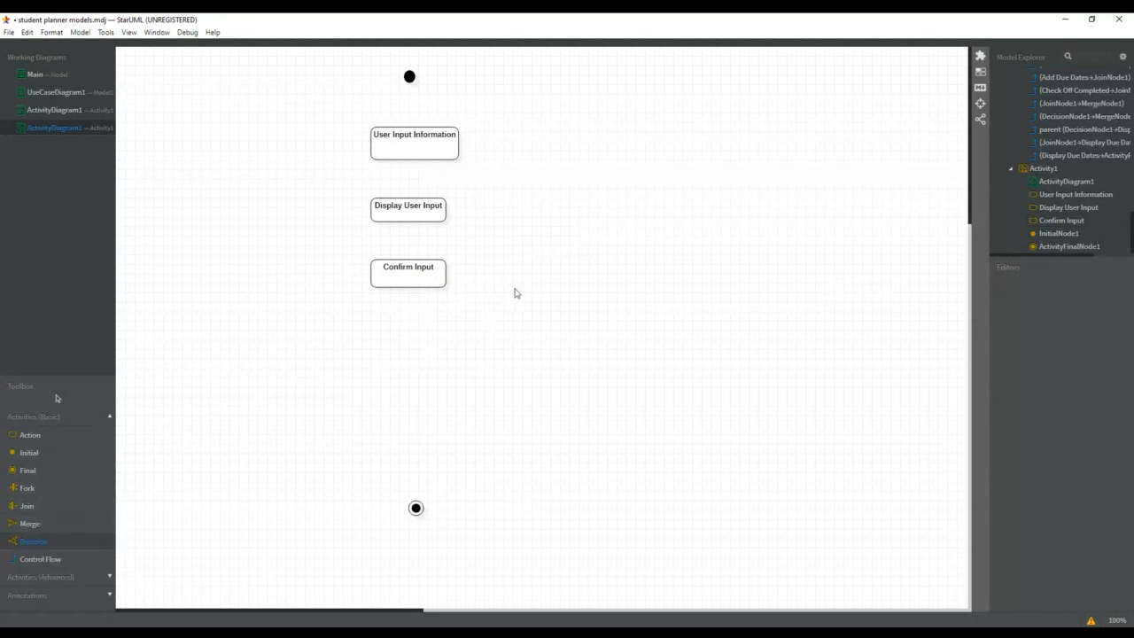
click(413, 332)
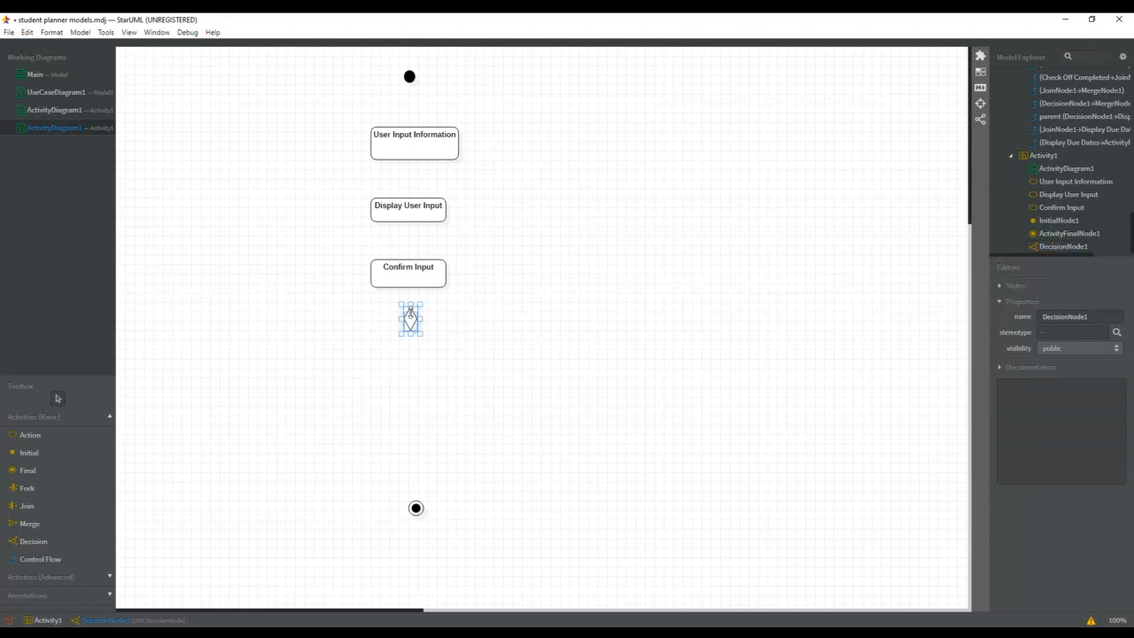
click(48, 435)
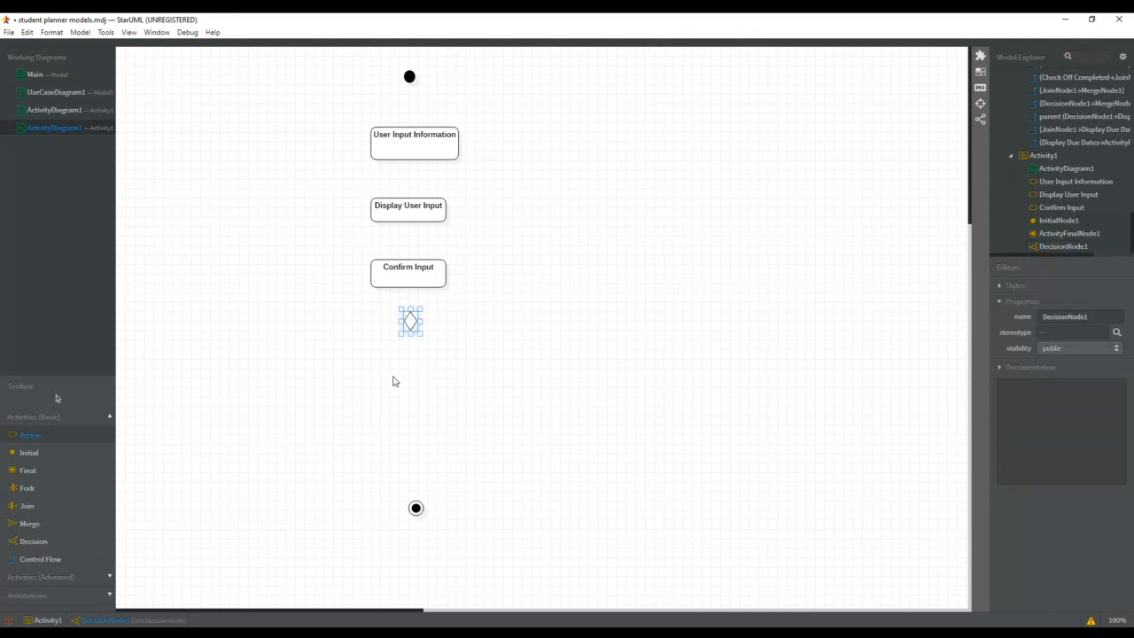
drag(371, 370, 450, 403)
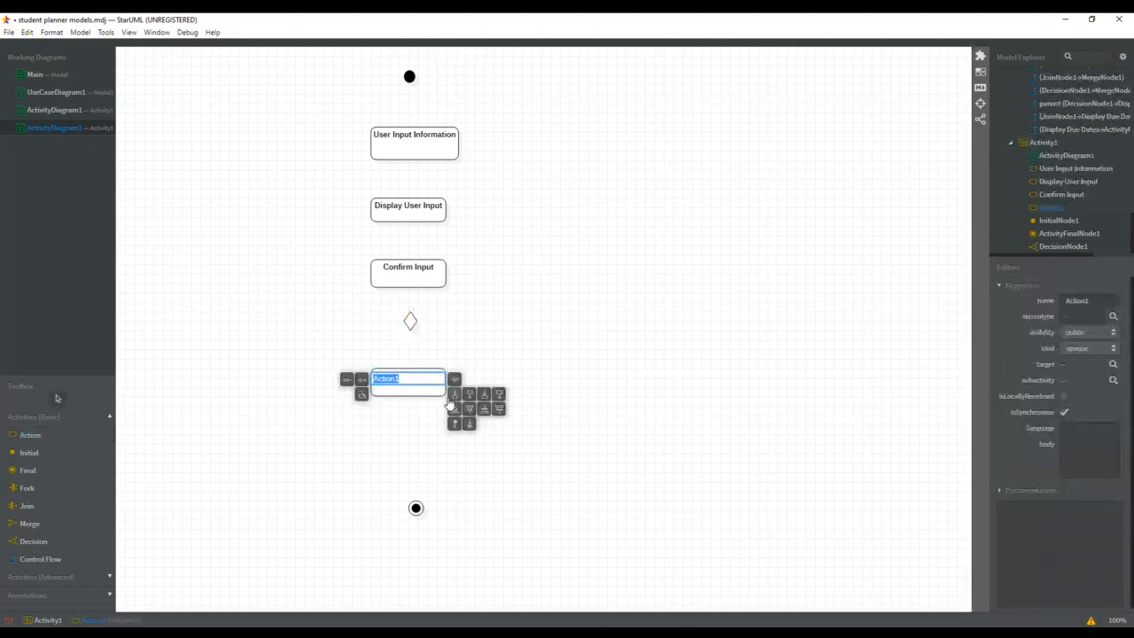
text(AD)
click(463, 339)
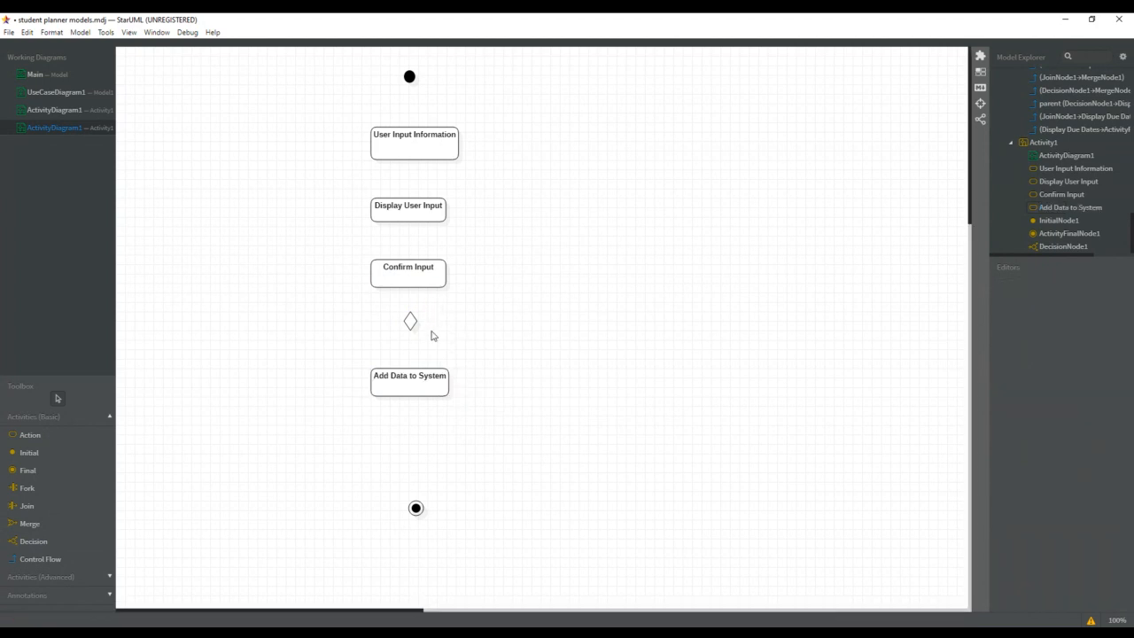
Step: Connect all nodes in sequence from initial to final with control flows, naming the one from the decision to Add Data to System "yes"
click(47, 559)
drag(410, 77, 412, 140)
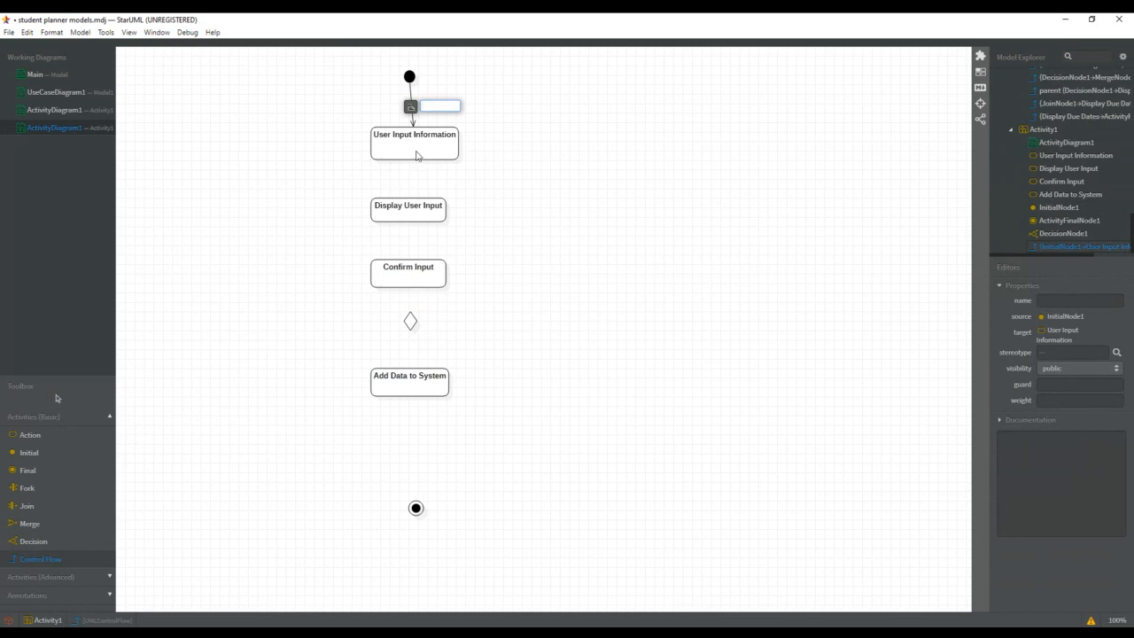
drag(414, 143, 405, 377)
click(73, 560)
click(44, 560)
click(30, 564)
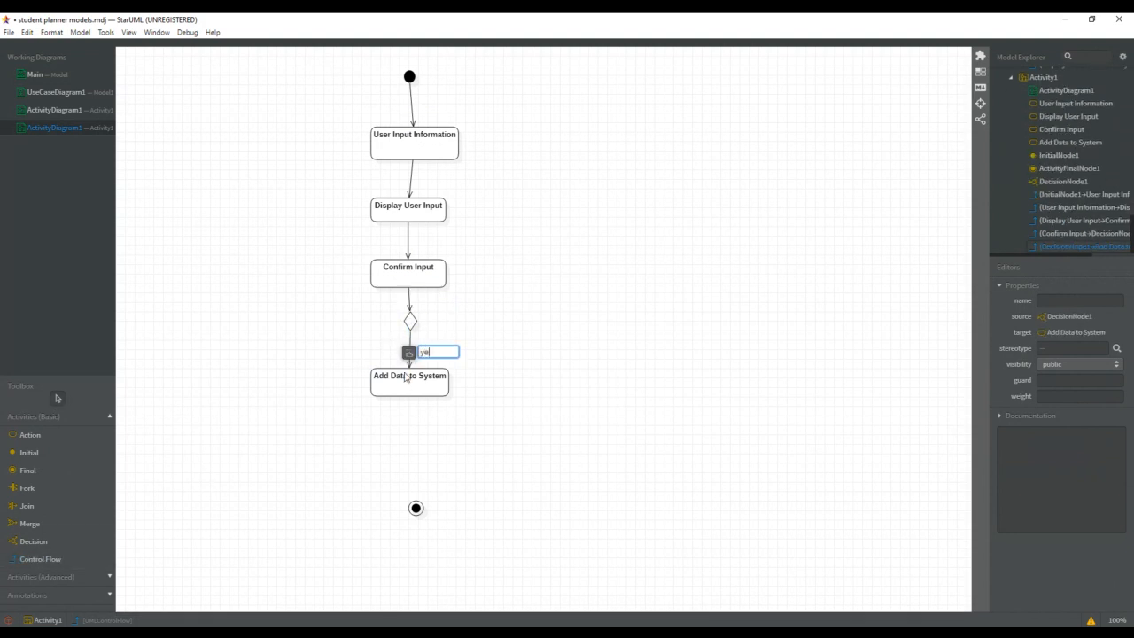
click(86, 562)
drag(413, 384, 416, 511)
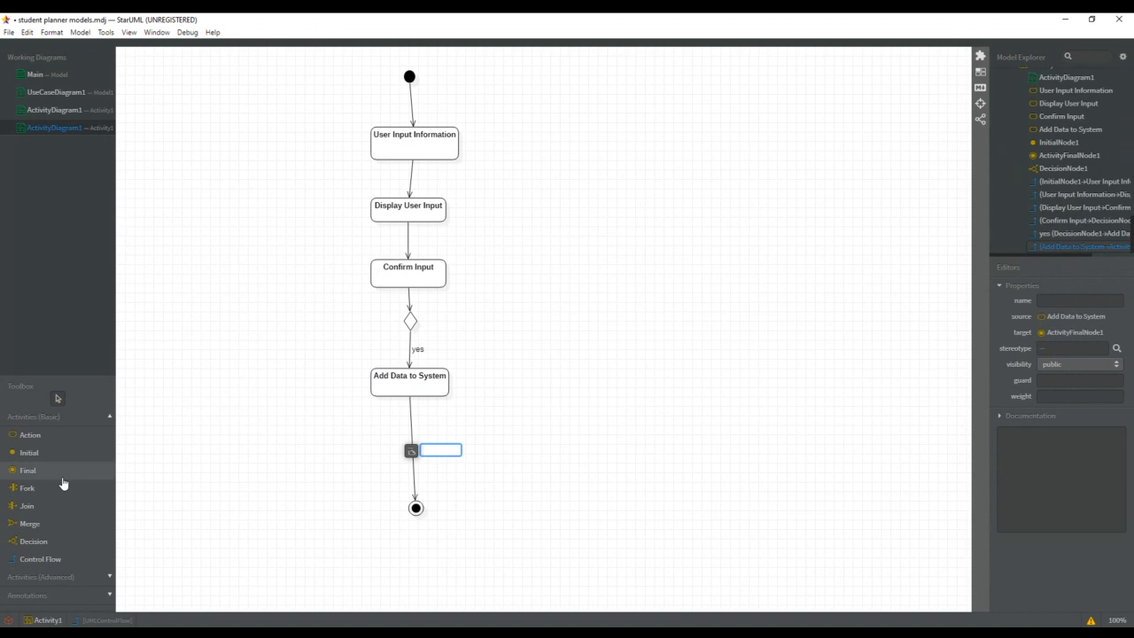
Step: Add a control flow named "no" from the decision back to User Input Information and bend it out around the actions
click(49, 560)
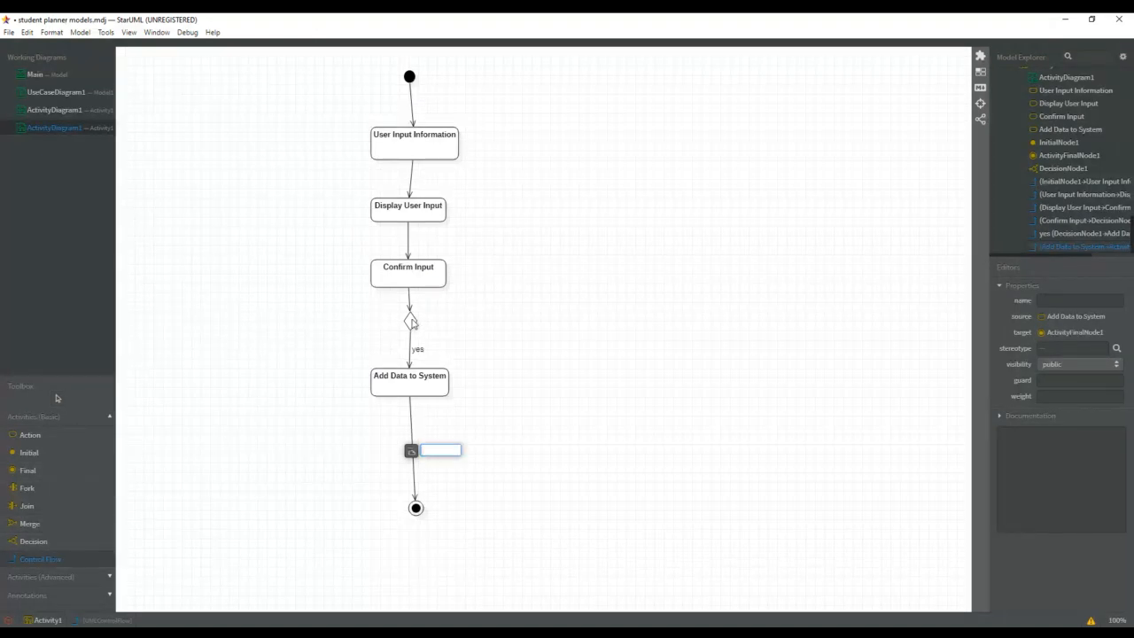
drag(413, 319, 431, 158)
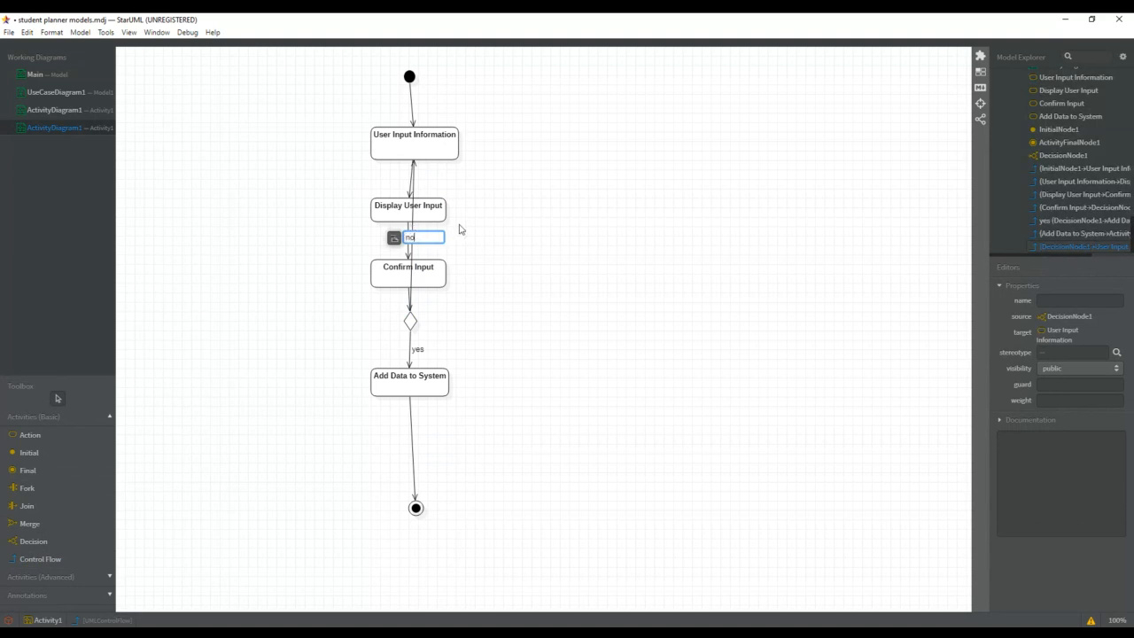
key(Return)
drag(413, 237, 556, 259)
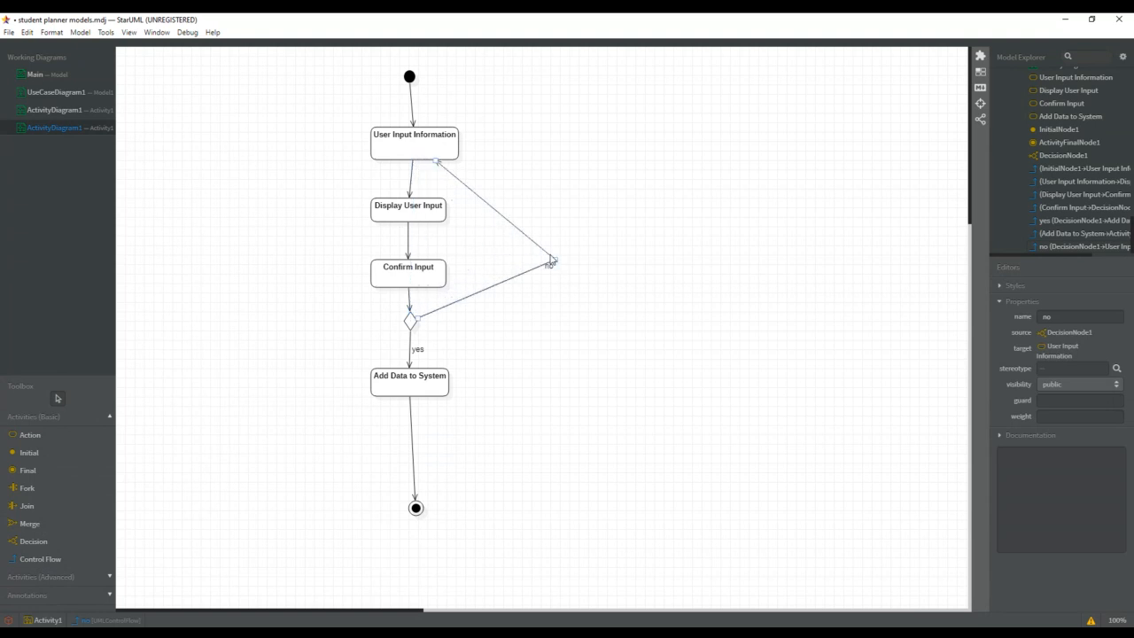
click(635, 336)
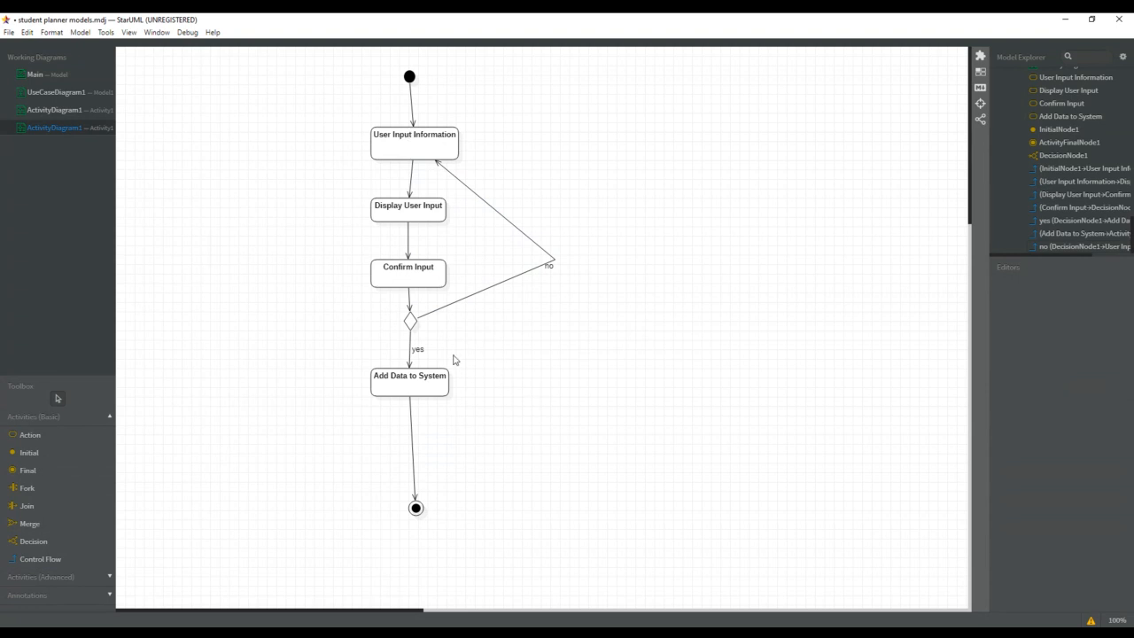
Step: Move the final node up close beneath Add Data to System and shift the "no" label clear of its flow line
drag(416, 508, 409, 423)
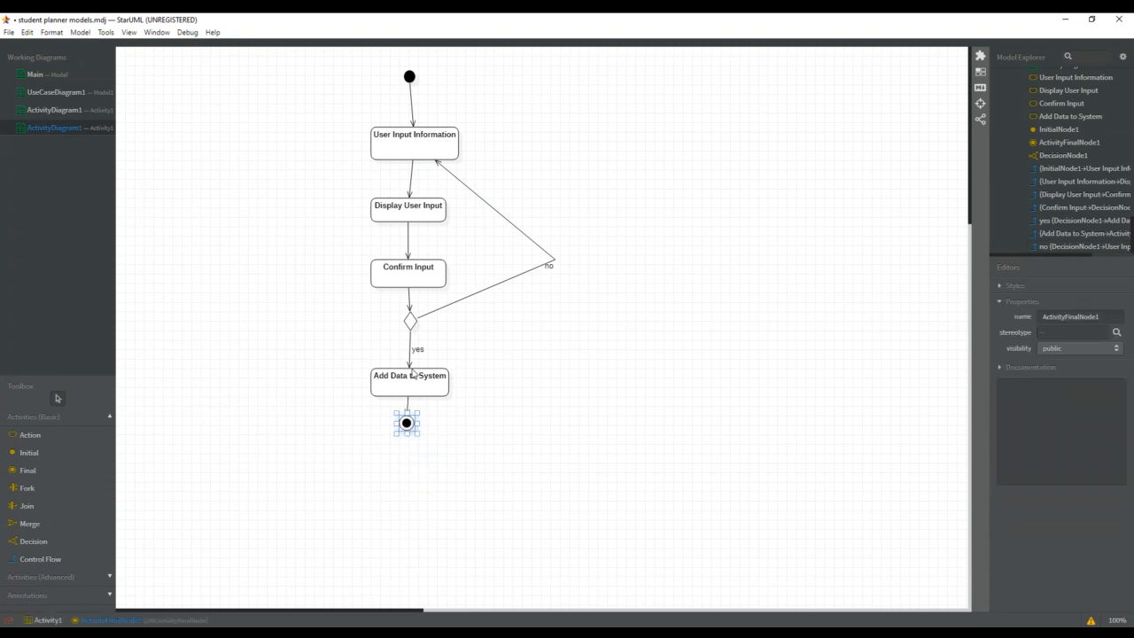
click(412, 148)
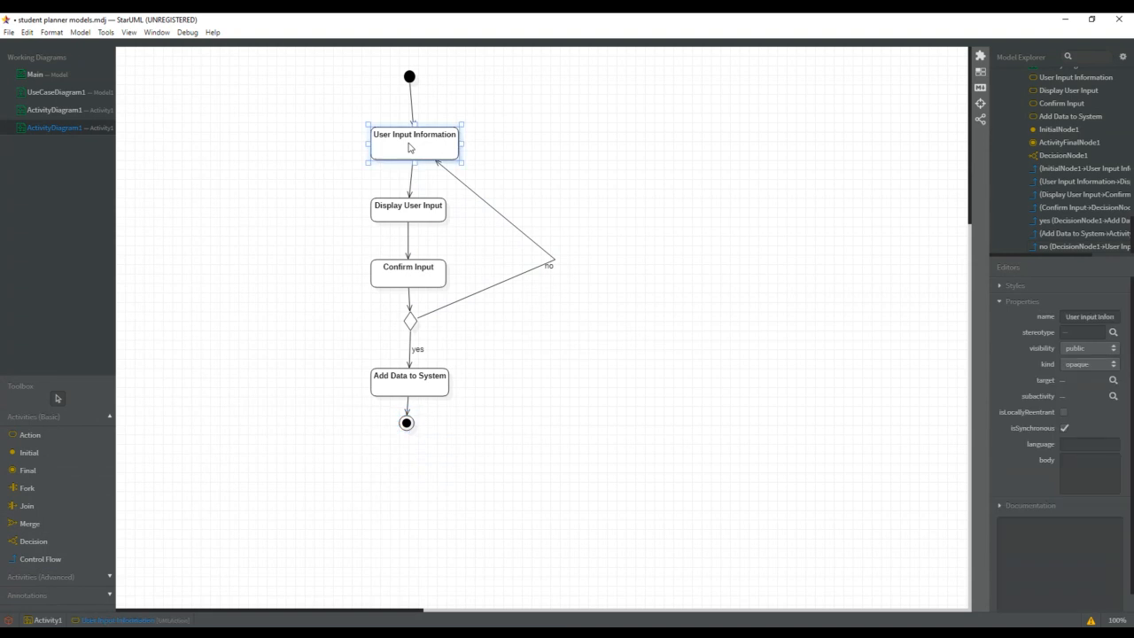
click(550, 268)
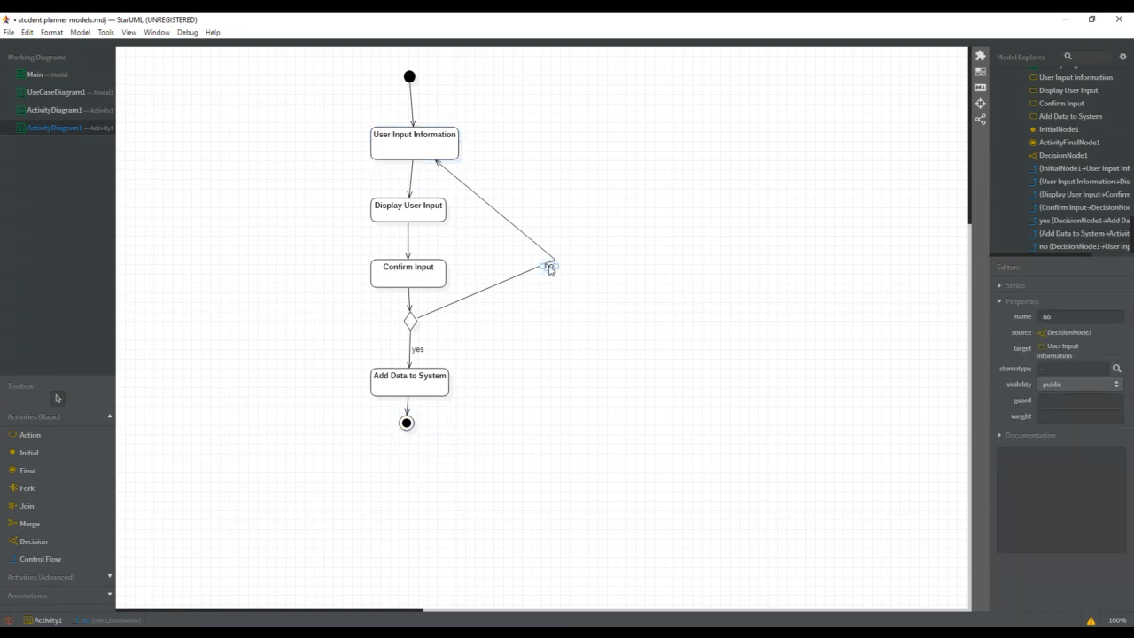
drag(546, 276, 546, 273)
click(598, 251)
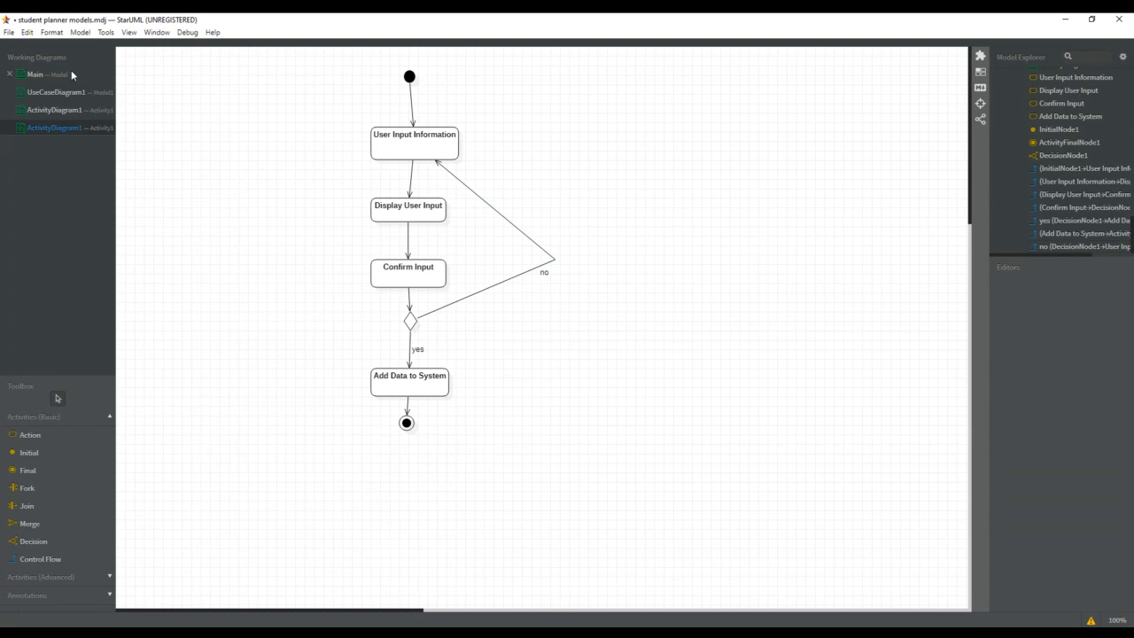
Step: Save the project and export the diagram as a PNG named "add data activity" in the school planner project folder
click(10, 32)
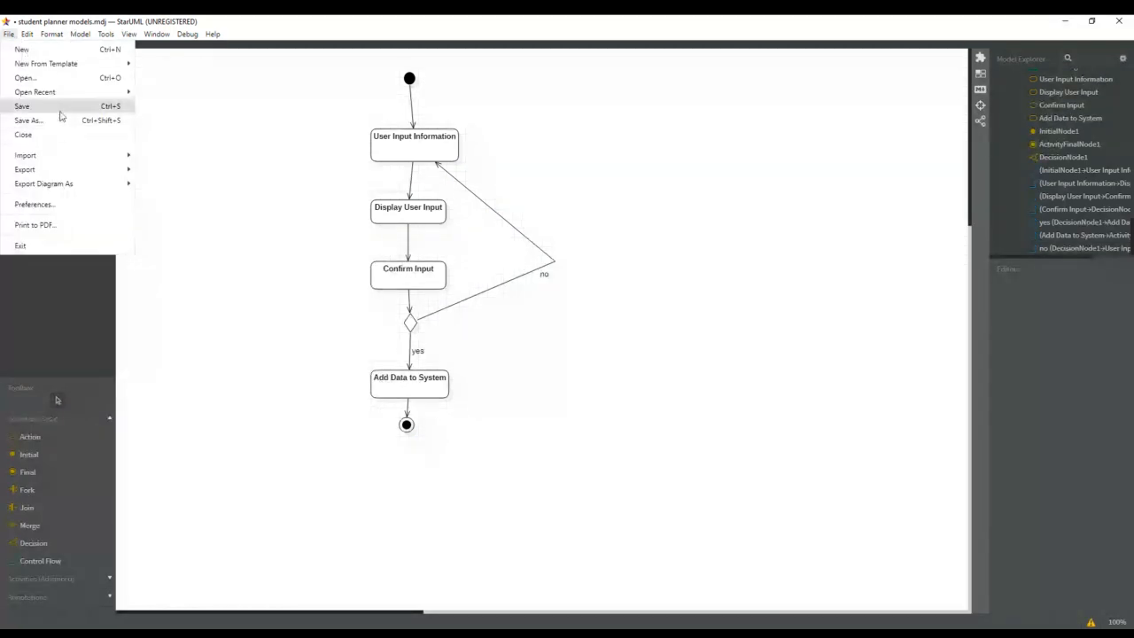
click(23, 103)
click(10, 33)
mouse_move(80, 184)
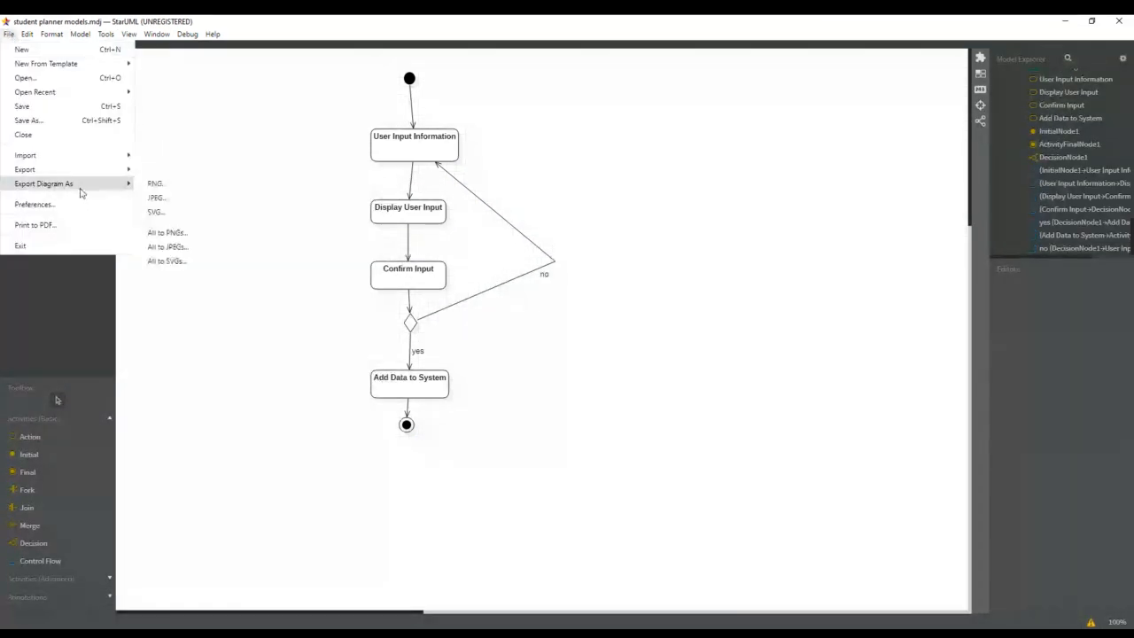
click(157, 184)
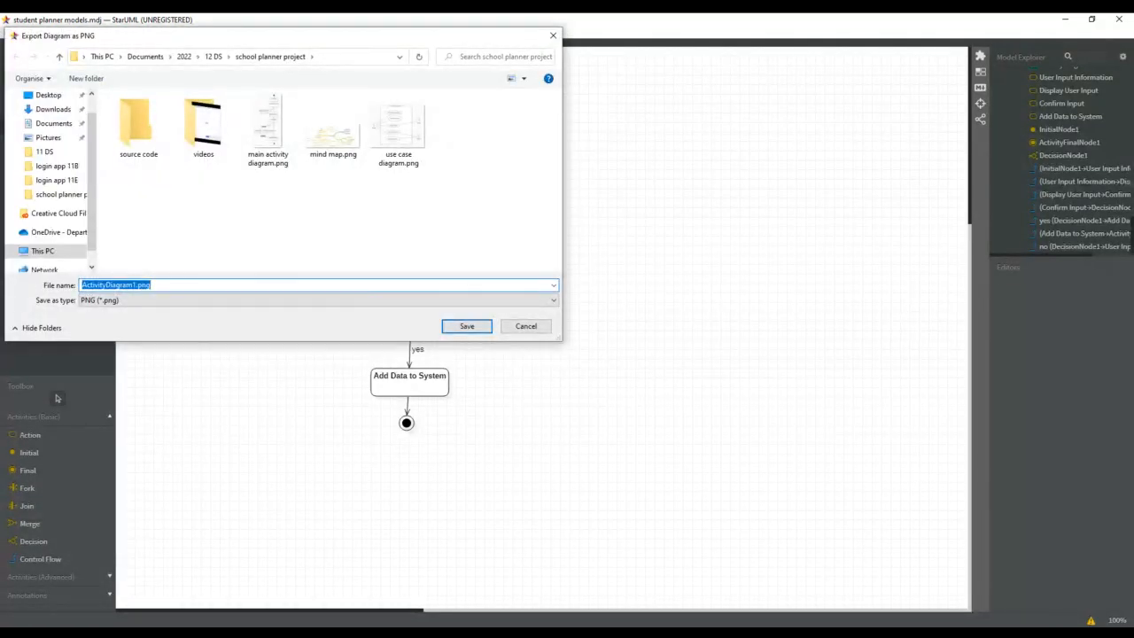
text(add data activity)
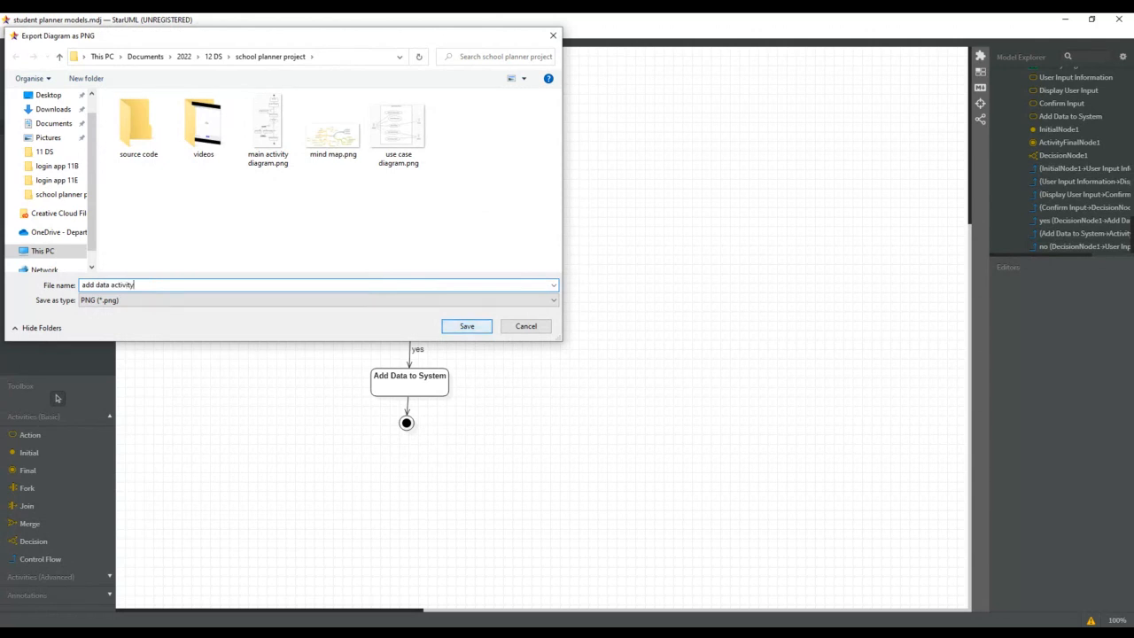
click(467, 326)
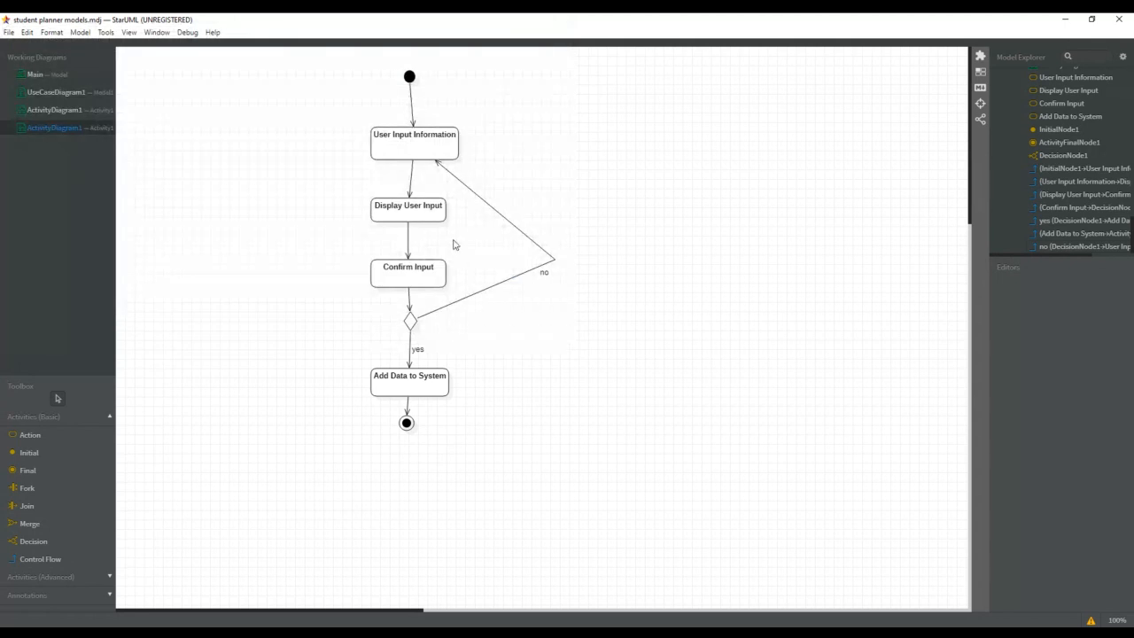
Step: In the main activity diagram, lower the decision node under User Type? and move the "parent" label clear of its flow line
click(60, 108)
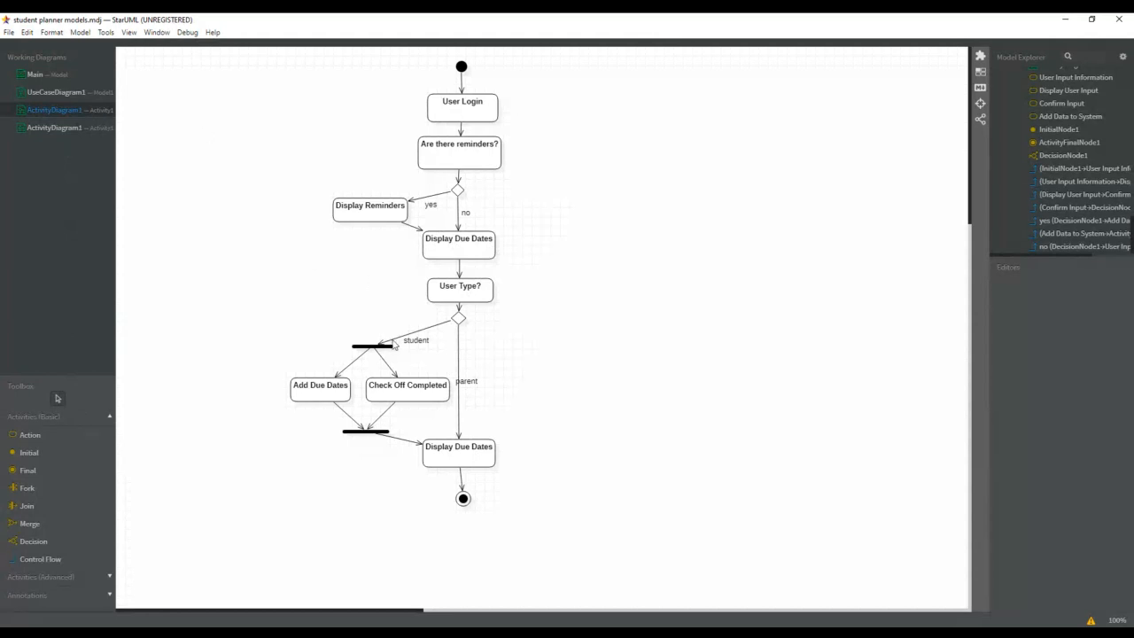
click(459, 325)
drag(460, 339, 460, 340)
click(510, 338)
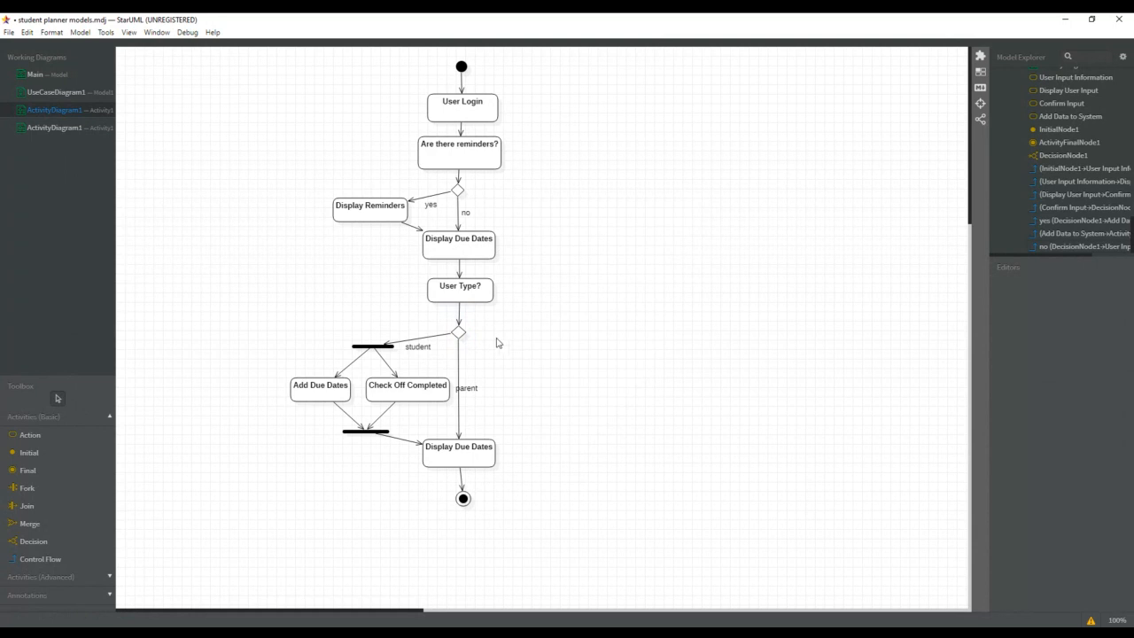
click(469, 390)
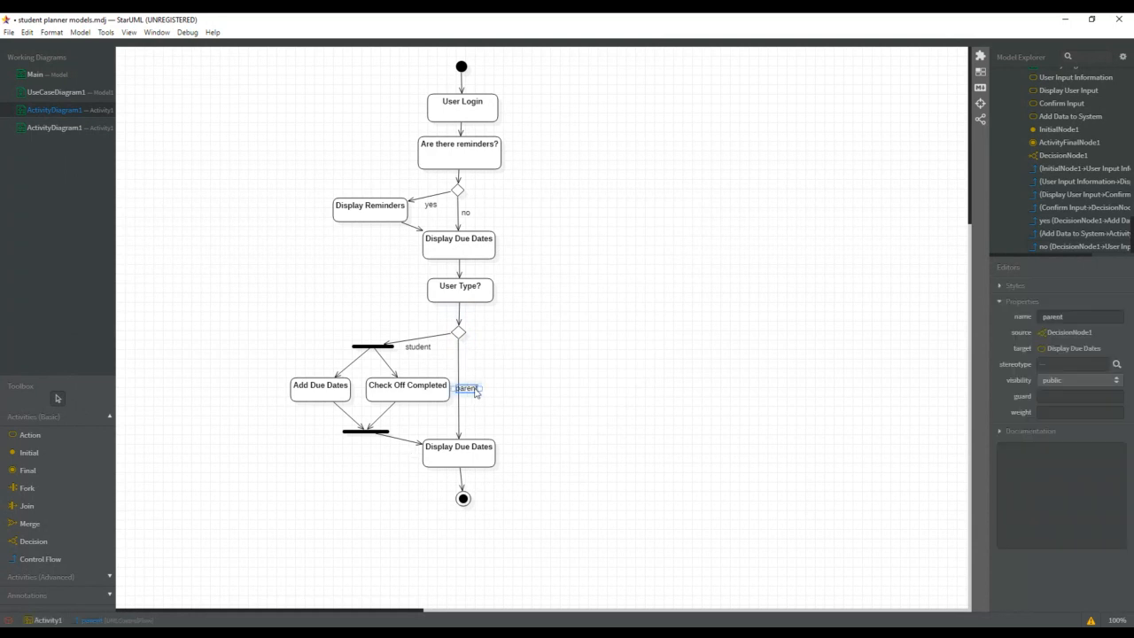
drag(480, 390, 477, 390)
click(70, 130)
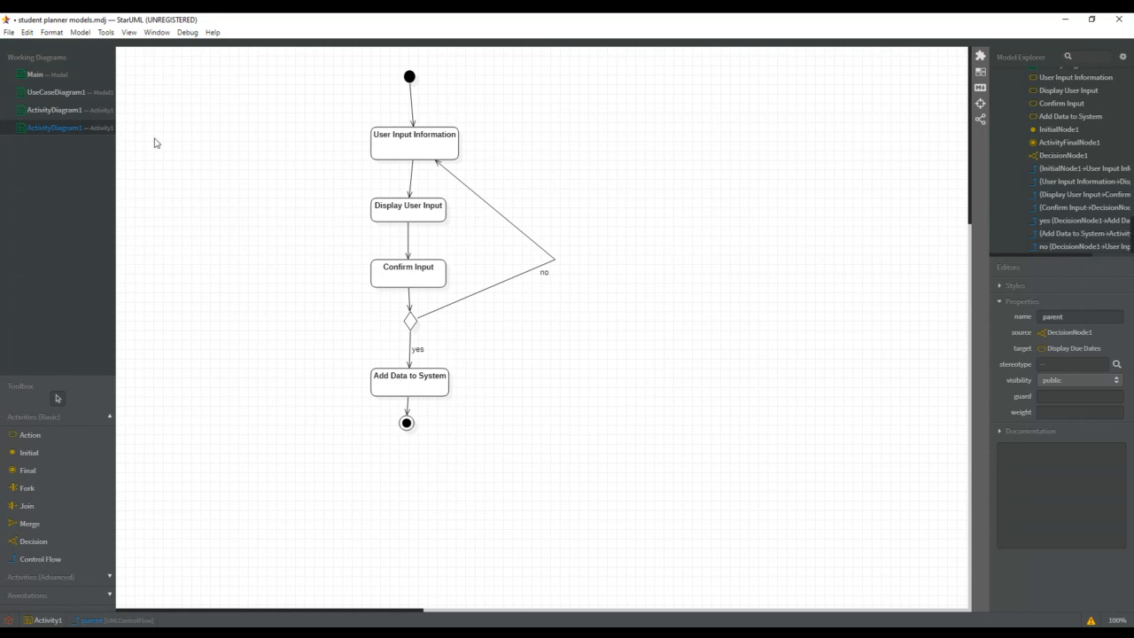
click(83, 109)
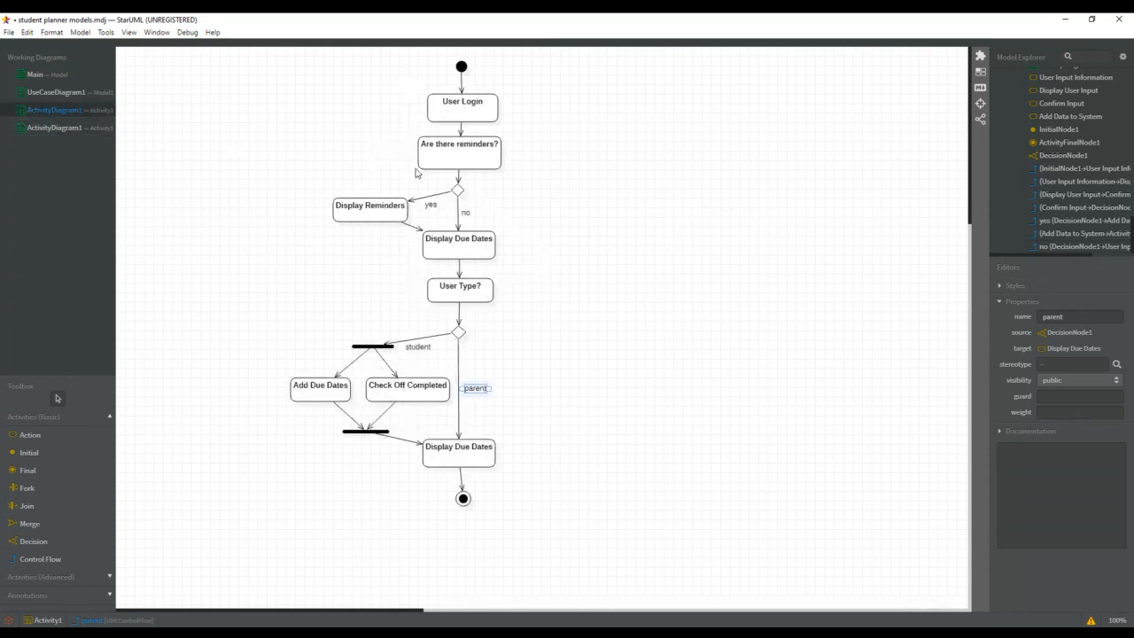